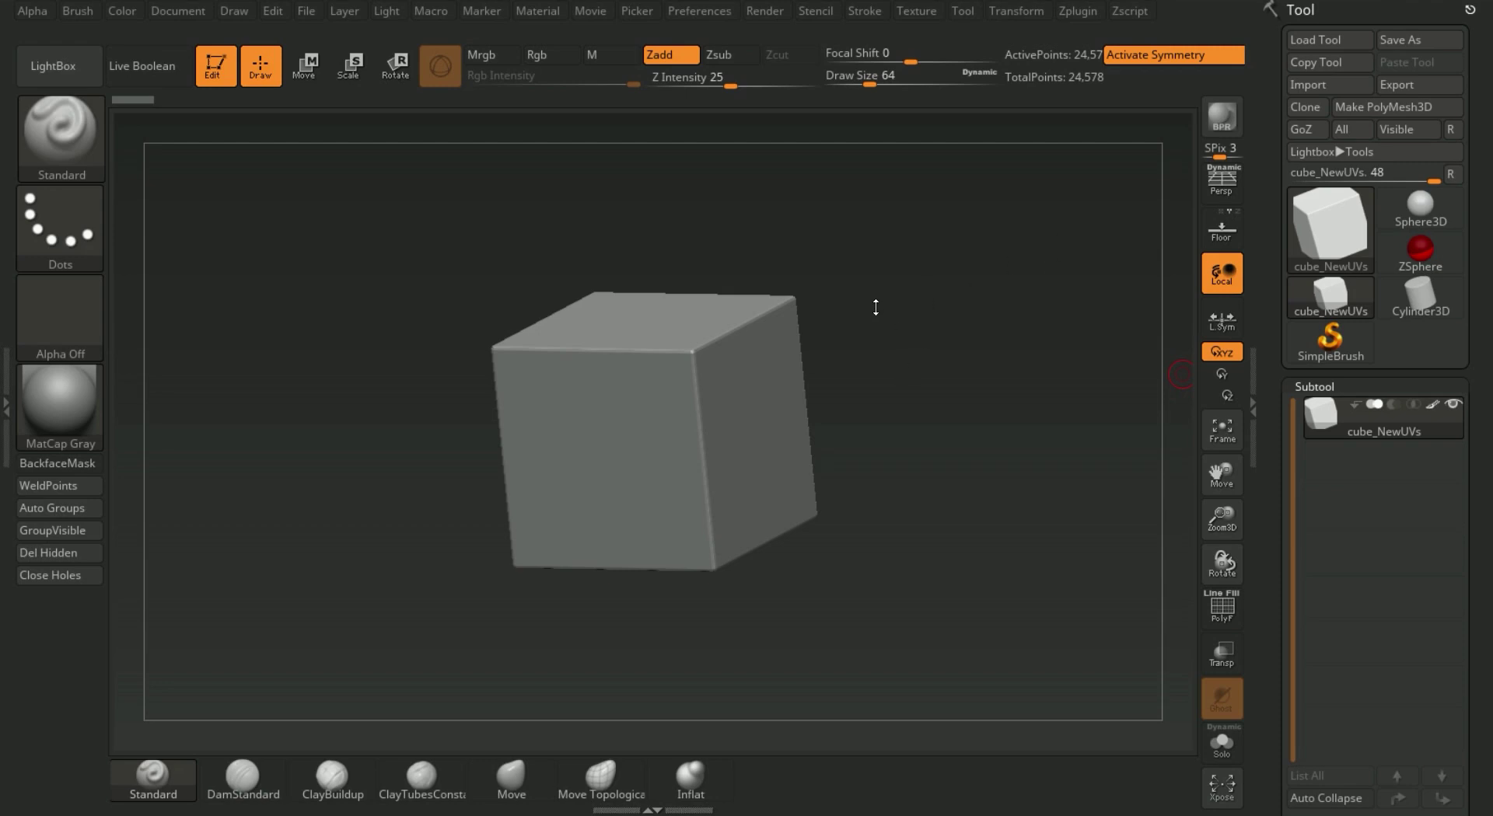
pyautogui.moveTo(884, 315); pyautogui.dragTo(894, 332)
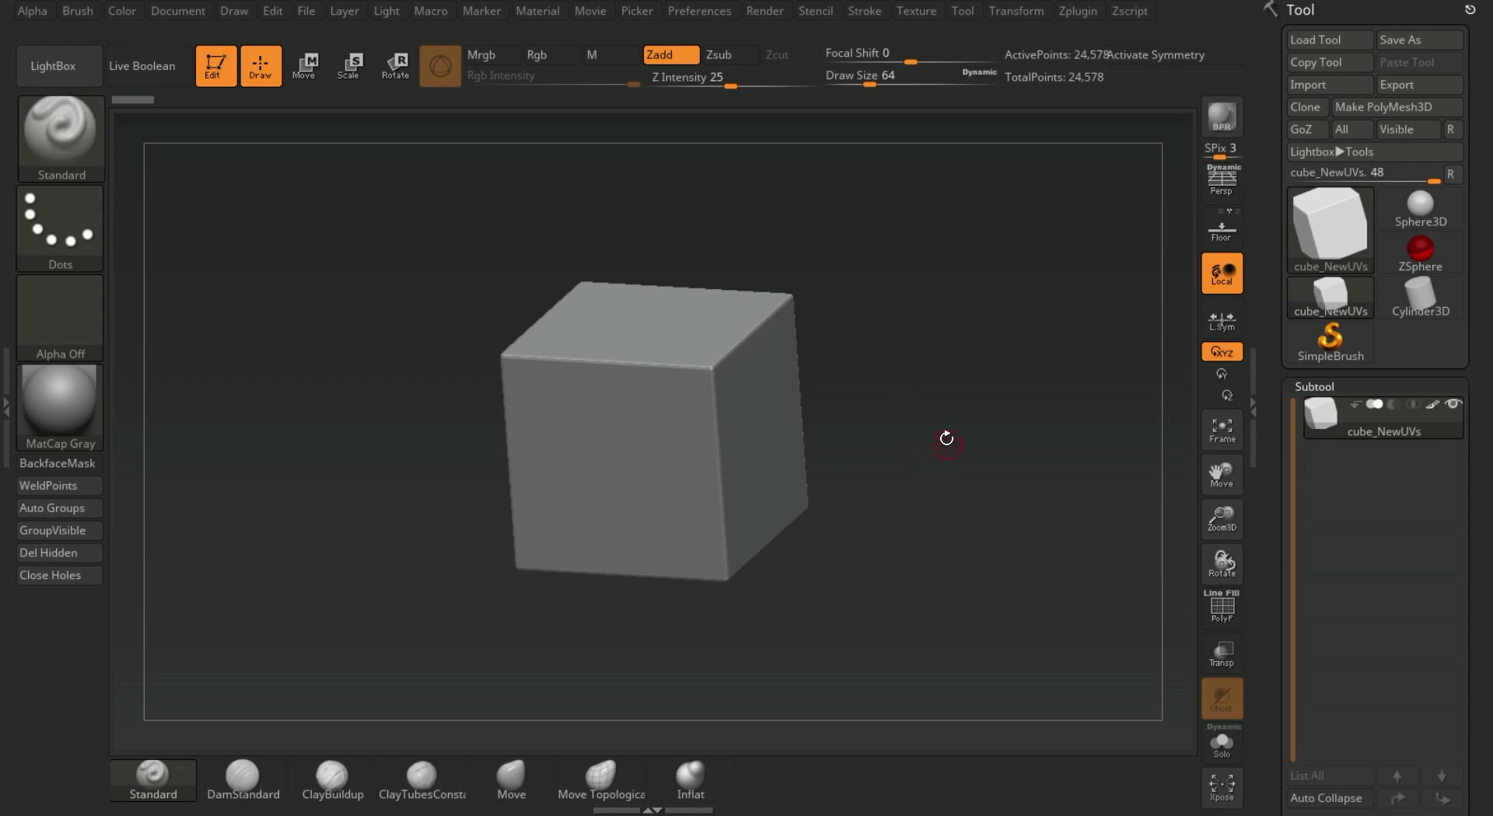
pyautogui.keyDown('shift'); pyautogui.moveTo(946, 439); pyautogui.dragTo(961, 364); pyautogui.keyUp('shift')
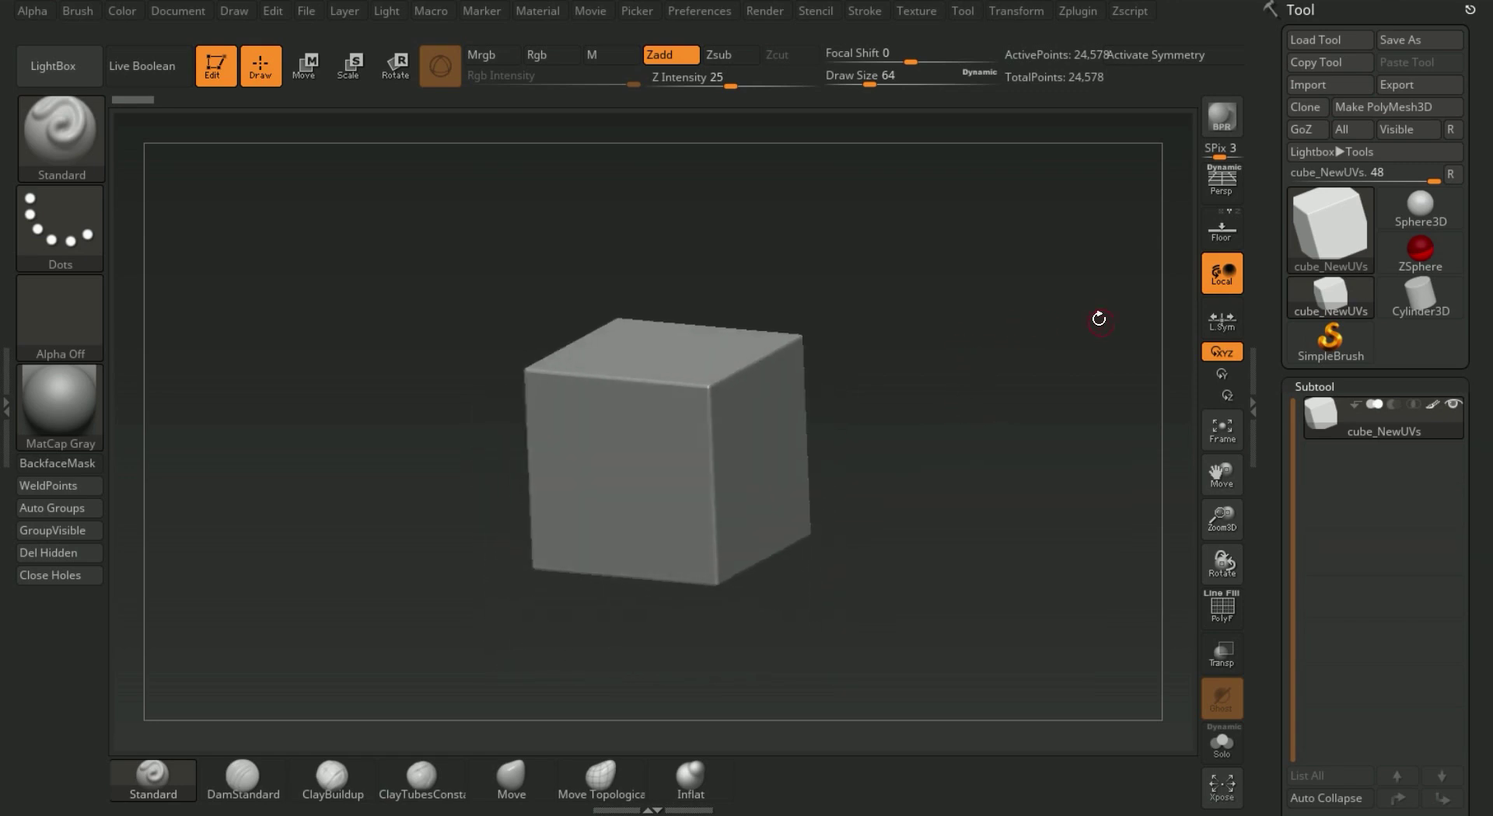
pyautogui.click(1311, 85)
pyautogui.click(101, 220)
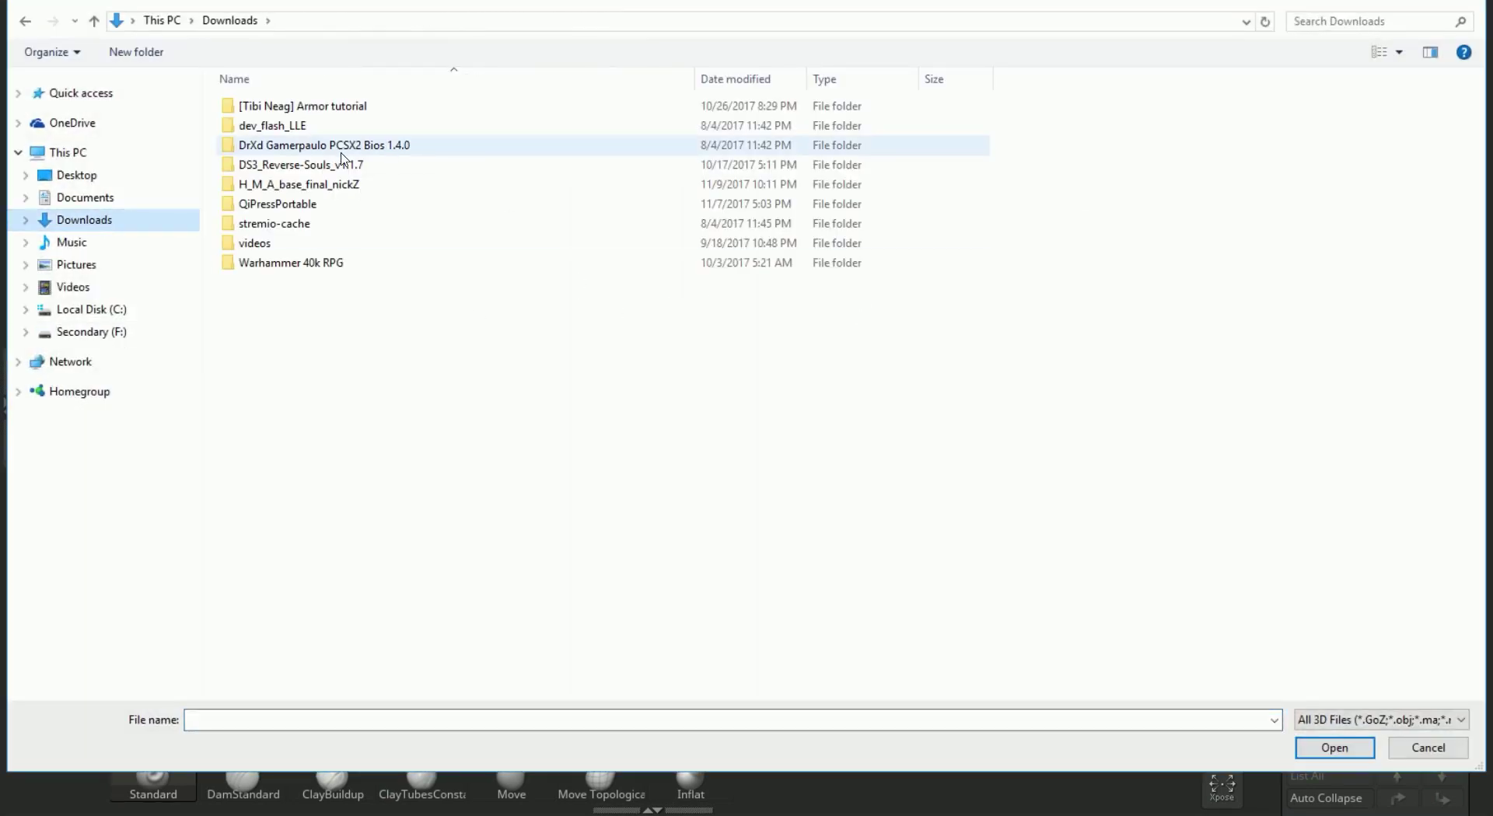
pyautogui.doubleClick(318, 185)
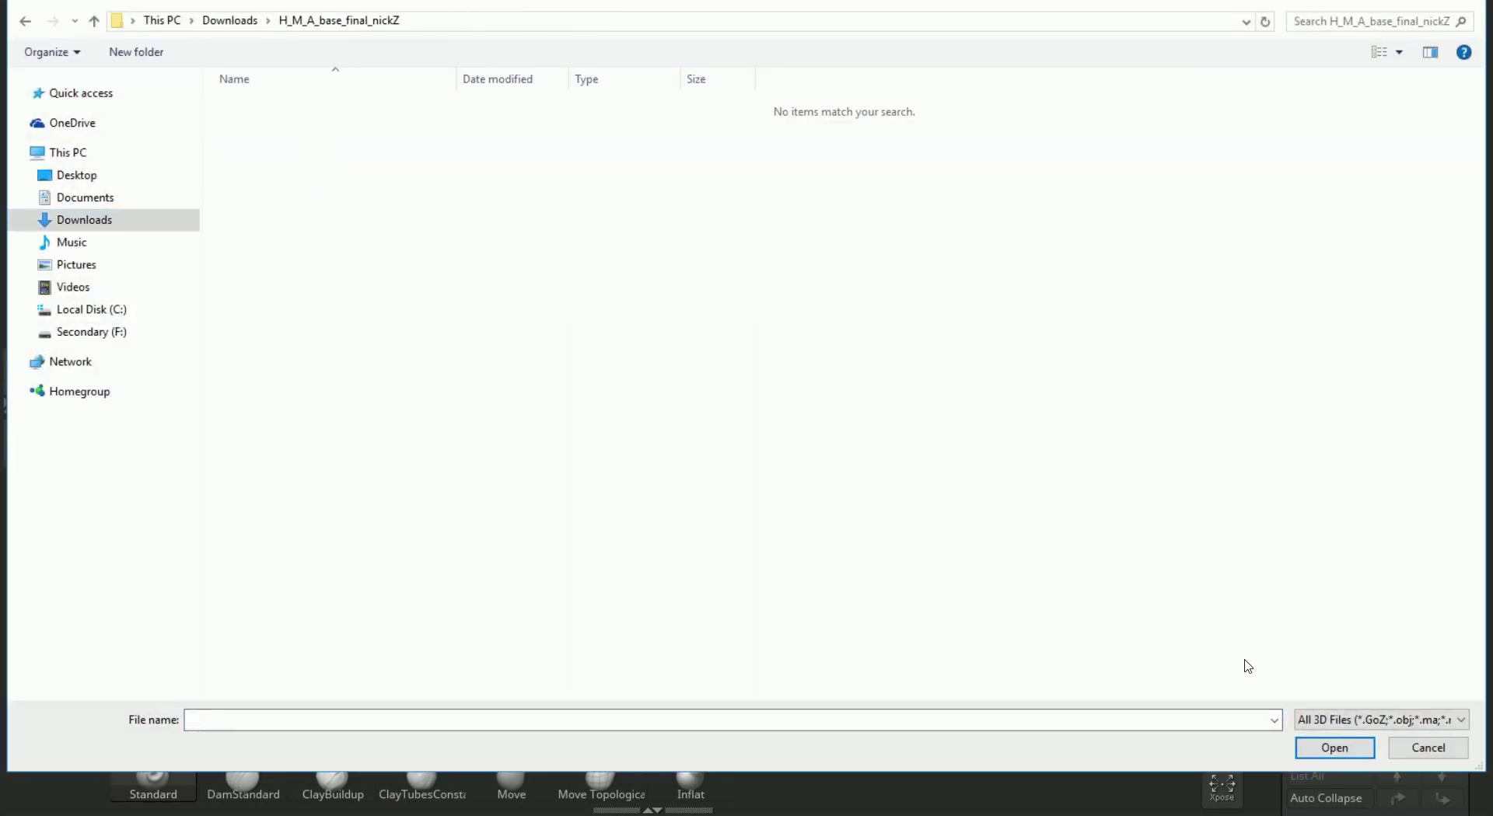
pyautogui.click(1429, 755)
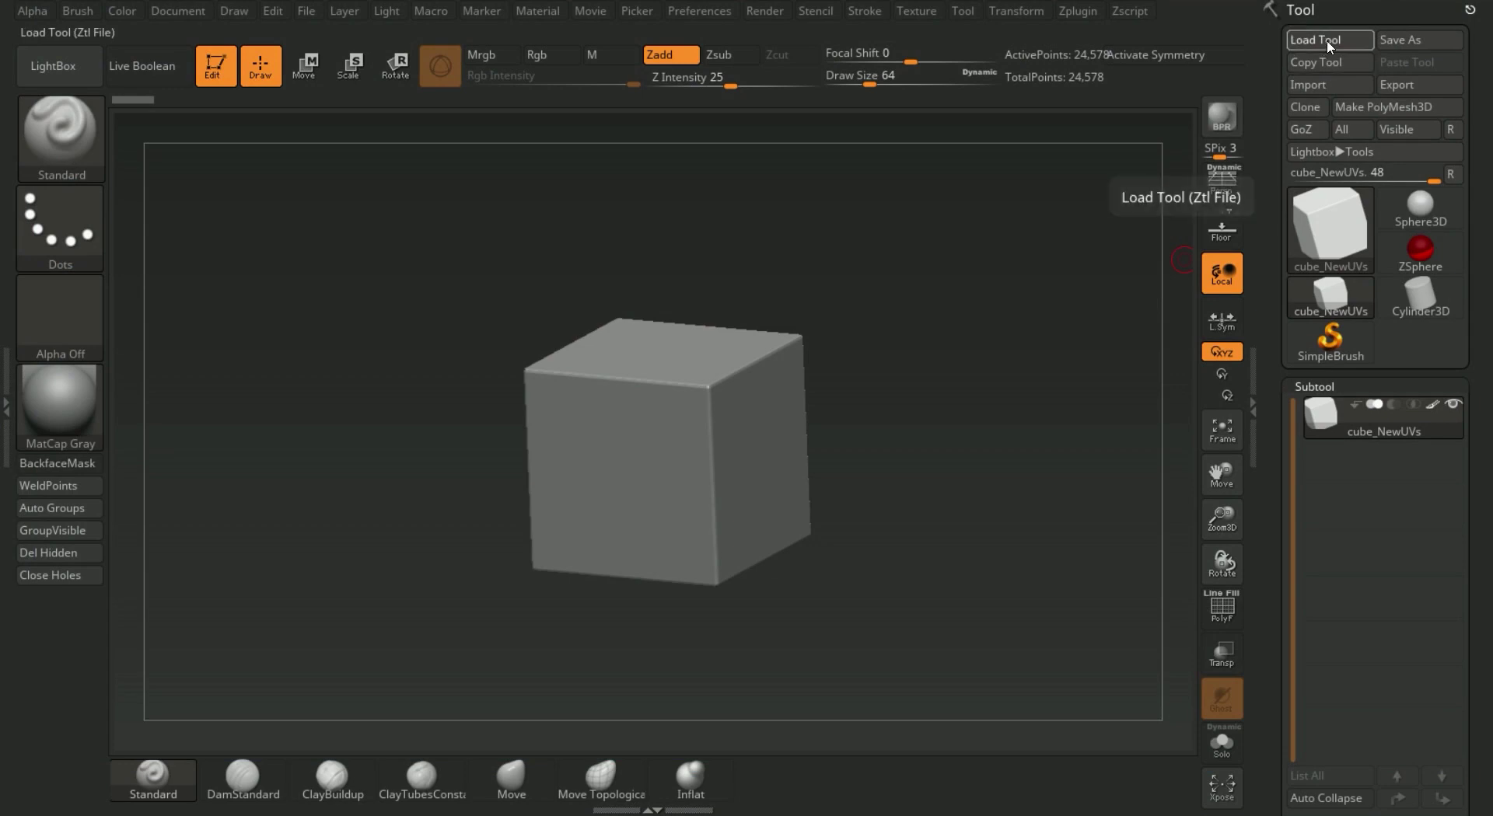
# - Load the body ZTool from the H_M_A_base_final_nickZ folder in Downloads and frame its upper body
pyautogui.click(1326, 43)
pyautogui.click(86, 221)
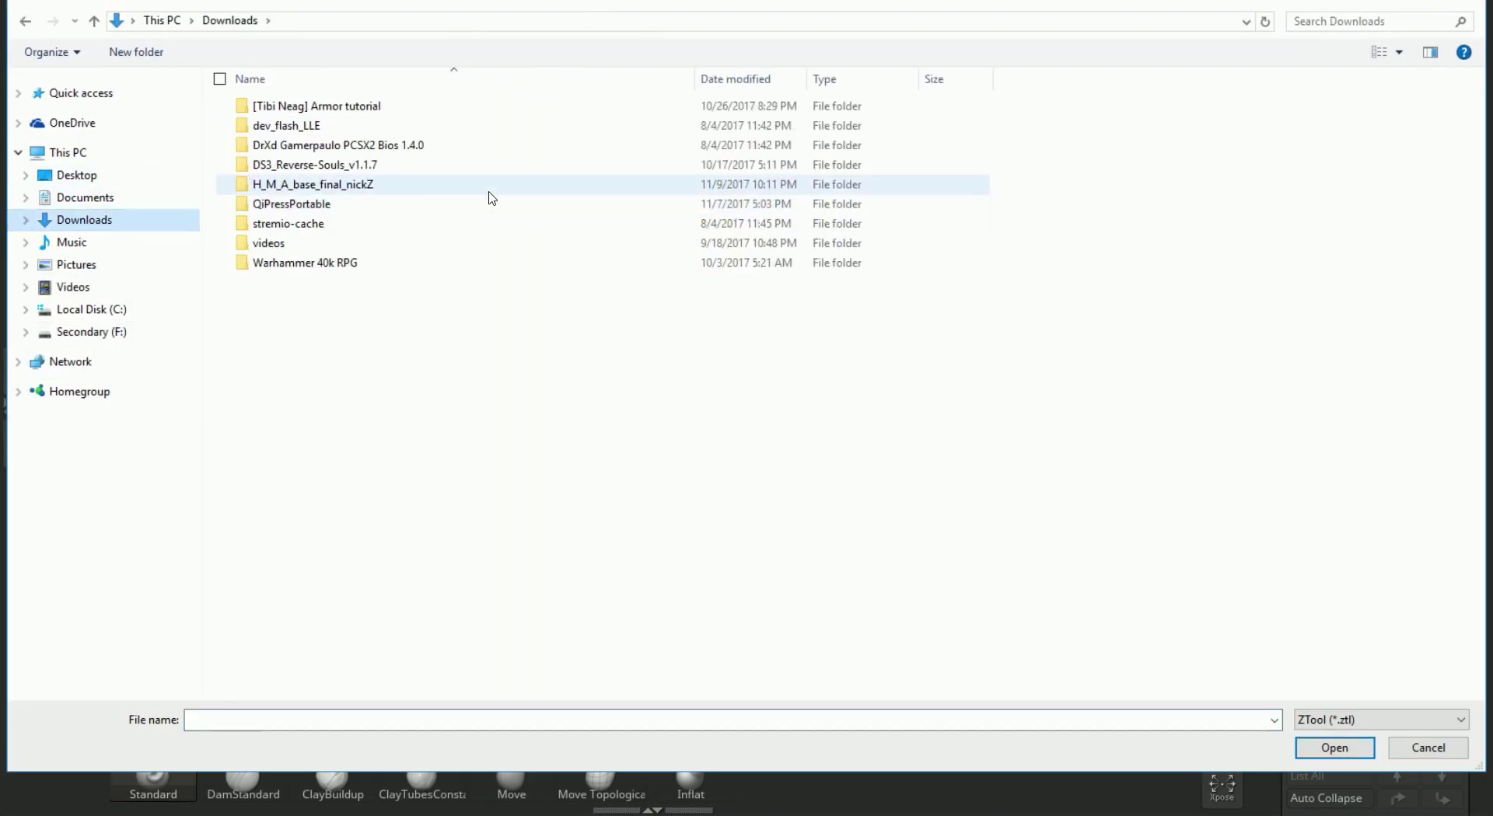
pyautogui.doubleClick(331, 184)
pyautogui.doubleClick(311, 105)
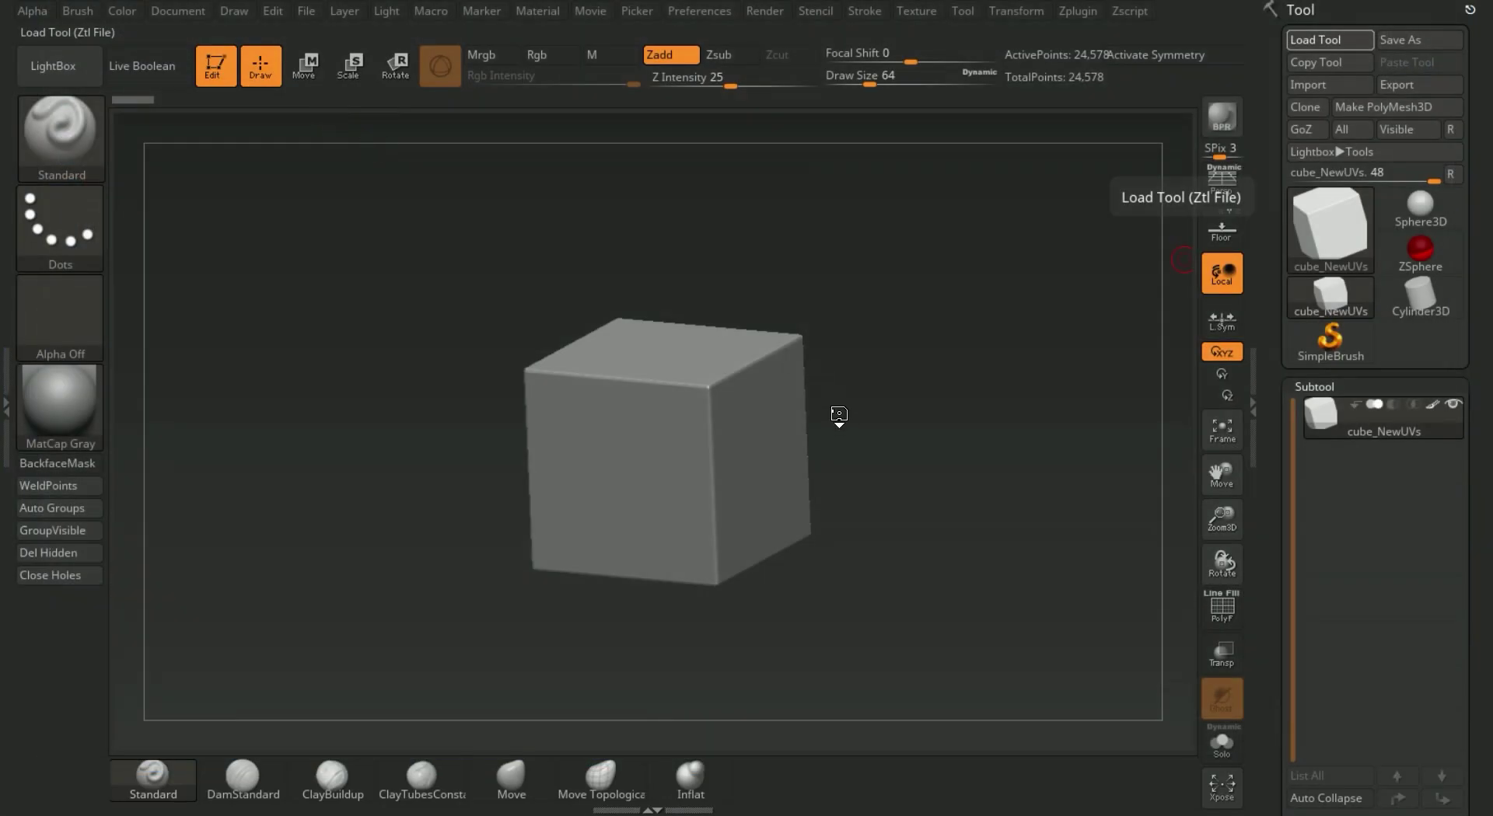
pyautogui.moveTo(890, 576); pyautogui.dragTo(1020, 515)
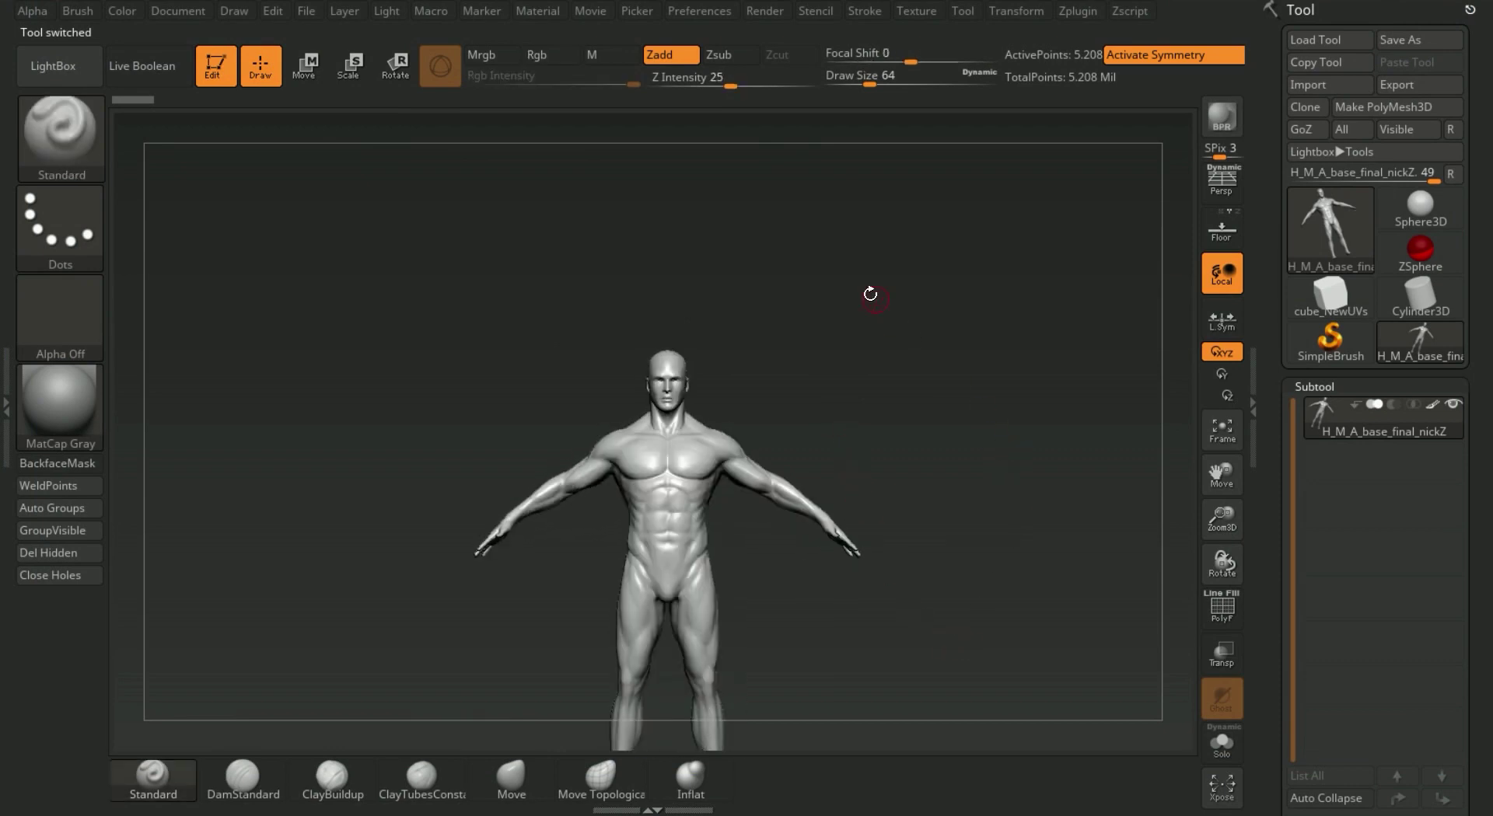
pyautogui.keyDown('alt'); pyautogui.moveTo(870, 293); pyautogui.dragTo(1045, 342); pyautogui.keyUp('alt')
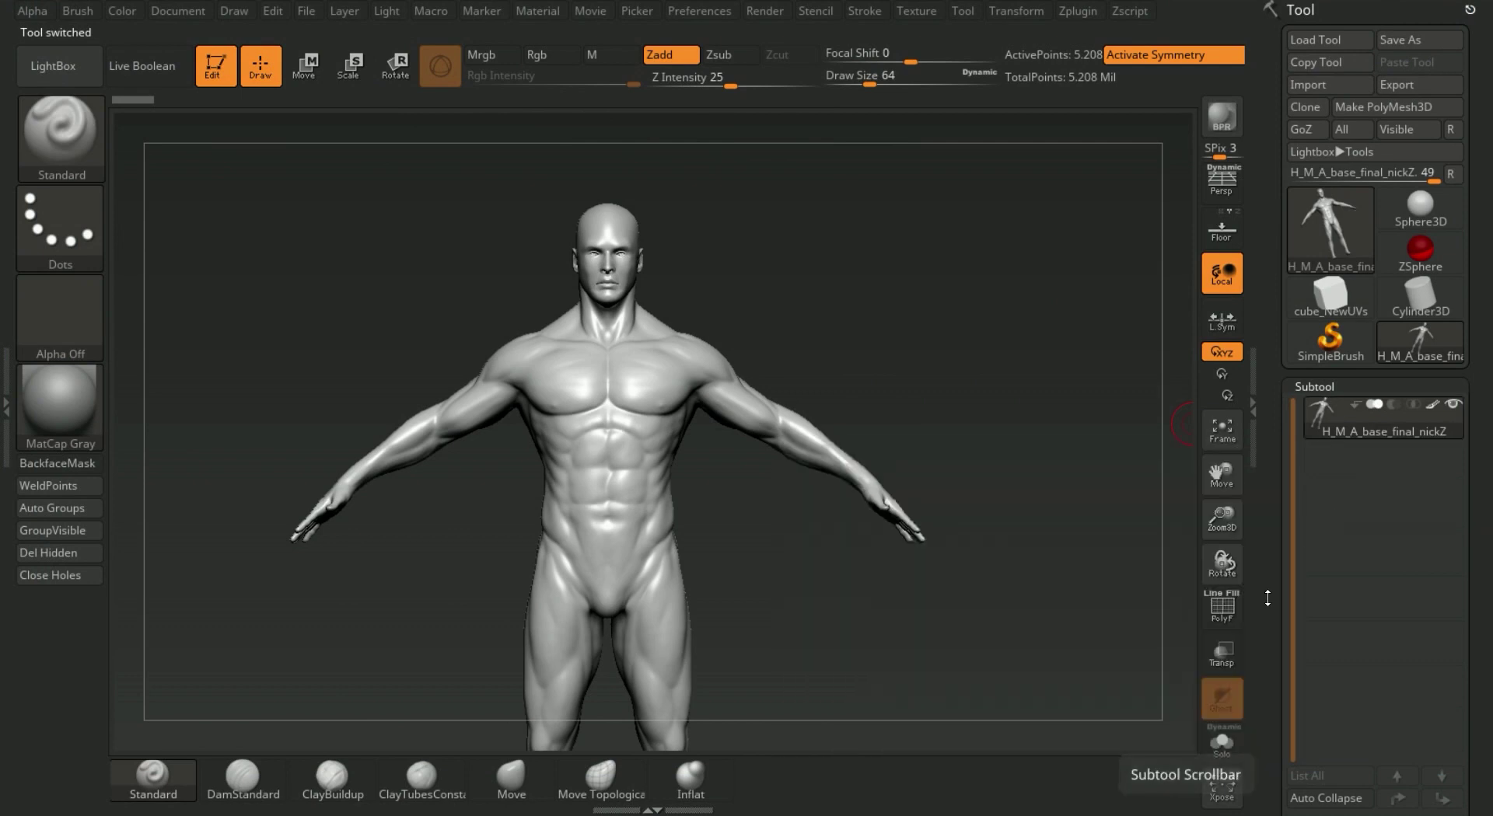
# - Check the body's Geometry subdivision settings and turn off polypaint on its subtool
pyautogui.moveTo(1274, 593); pyautogui.dragTo(1310, 332)
pyautogui.click(1319, 344)
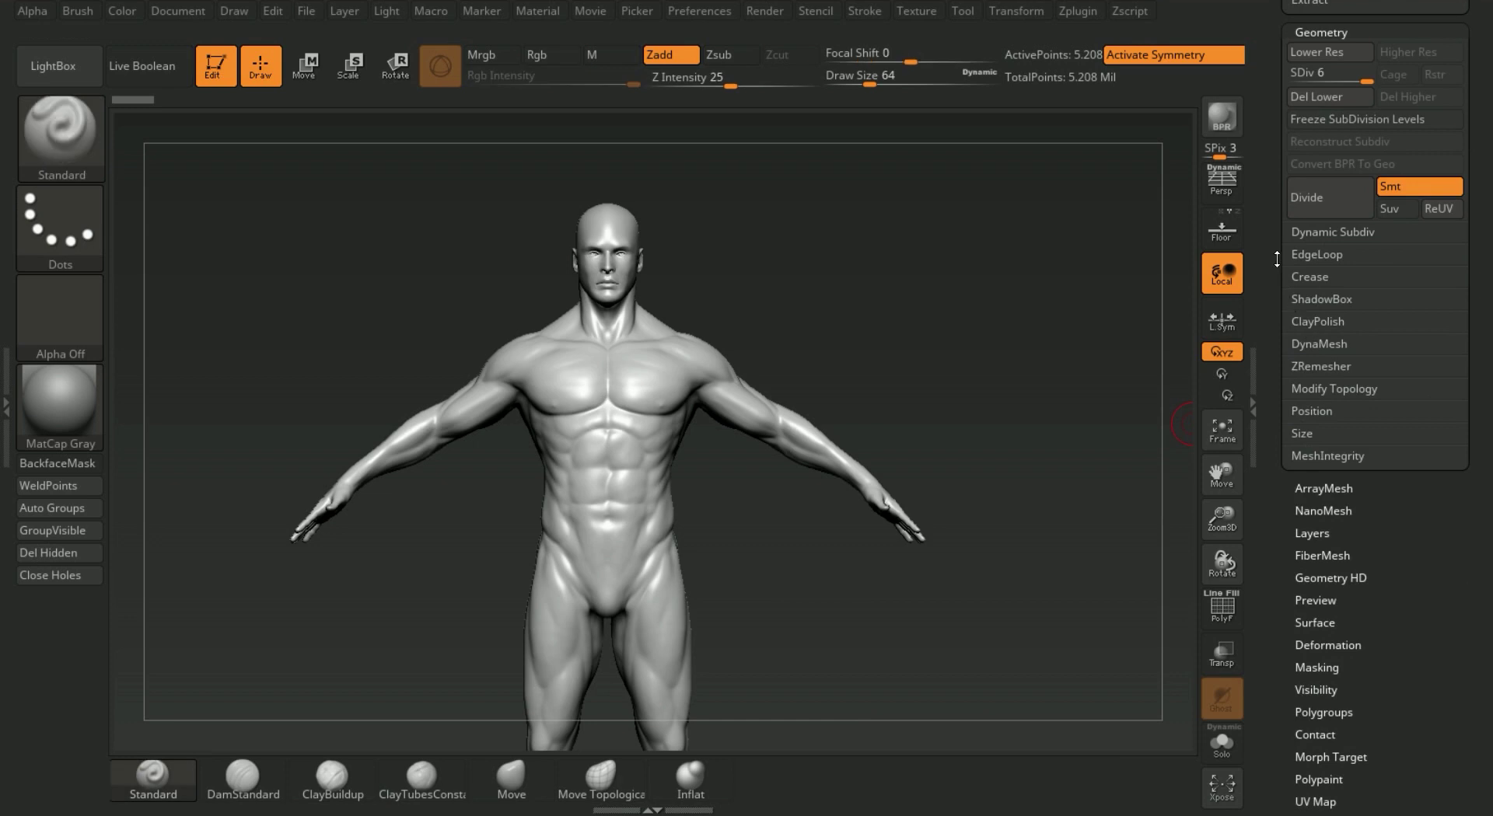
pyautogui.moveTo(1276, 259); pyautogui.dragTo(1273, 517)
pyautogui.moveTo(1119, 420); pyautogui.dragTo(956, 318)
pyautogui.click(1431, 150)
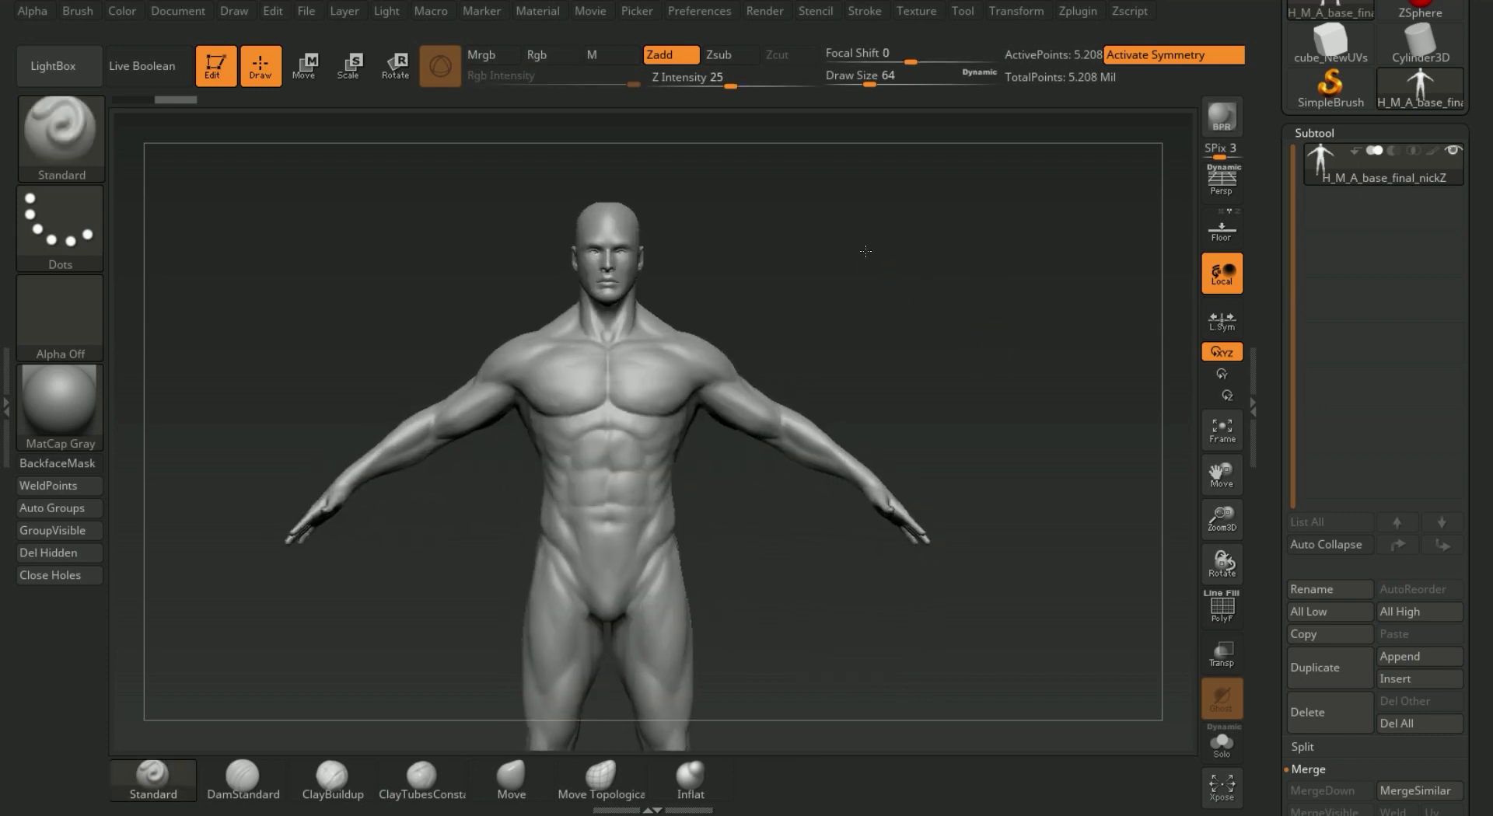
pyautogui.moveTo(862, 251)
pyautogui.keyDown('alt'); pyautogui.mouseDown()
pyautogui.moveTo(979, 302)
pyautogui.moveTo(888, 240)
pyautogui.mouseUp(); pyautogui.keyUp('alt')
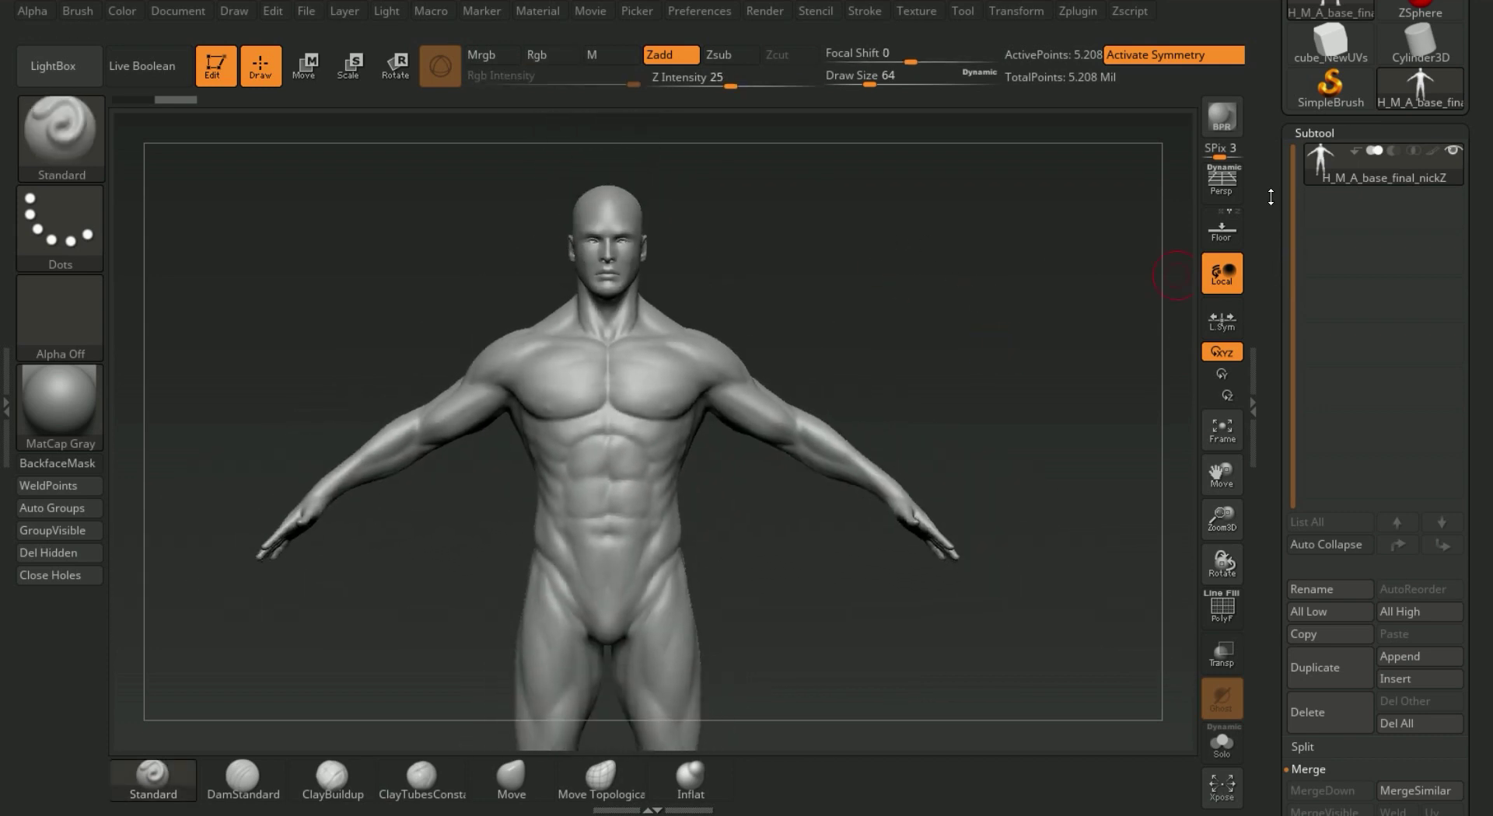
pyautogui.moveTo(1270, 198); pyautogui.dragTo(1269, 416)
# - Try to create a TPoseMesh of the body with Transpose Master
pyautogui.click(1074, 13)
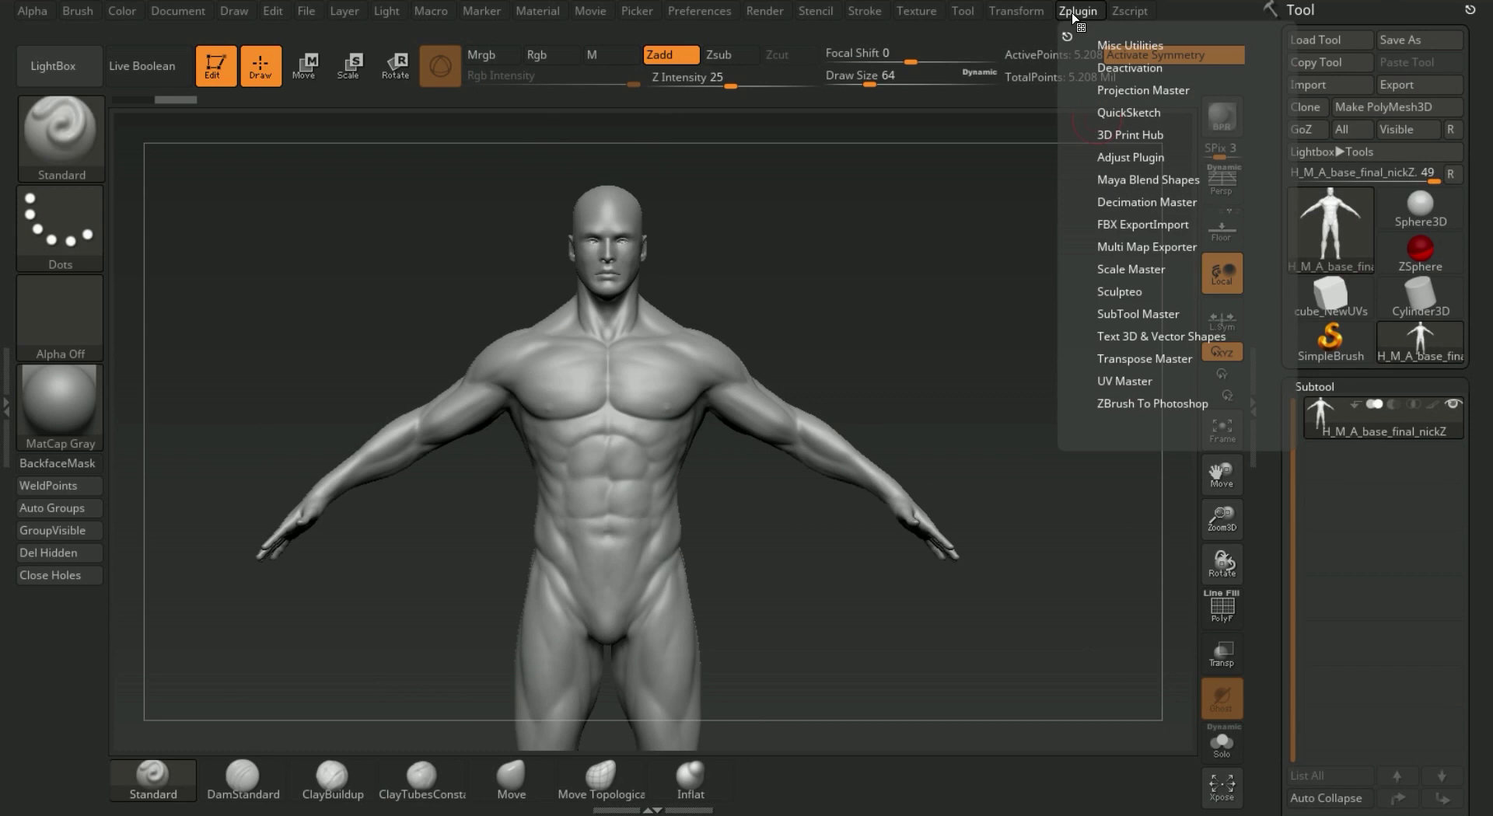
pyautogui.click(1120, 358)
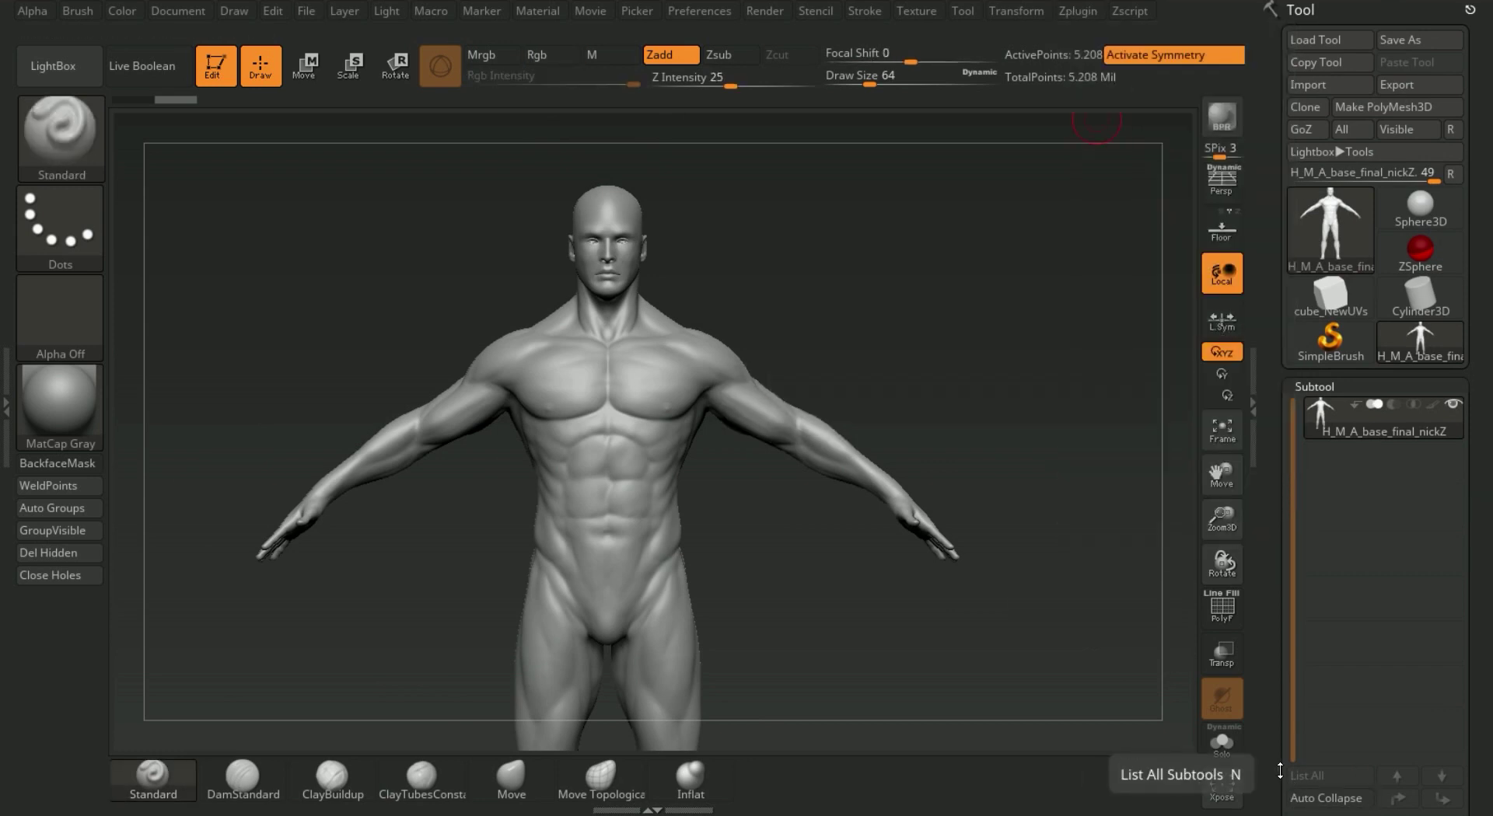
pyautogui.click(1091, 11)
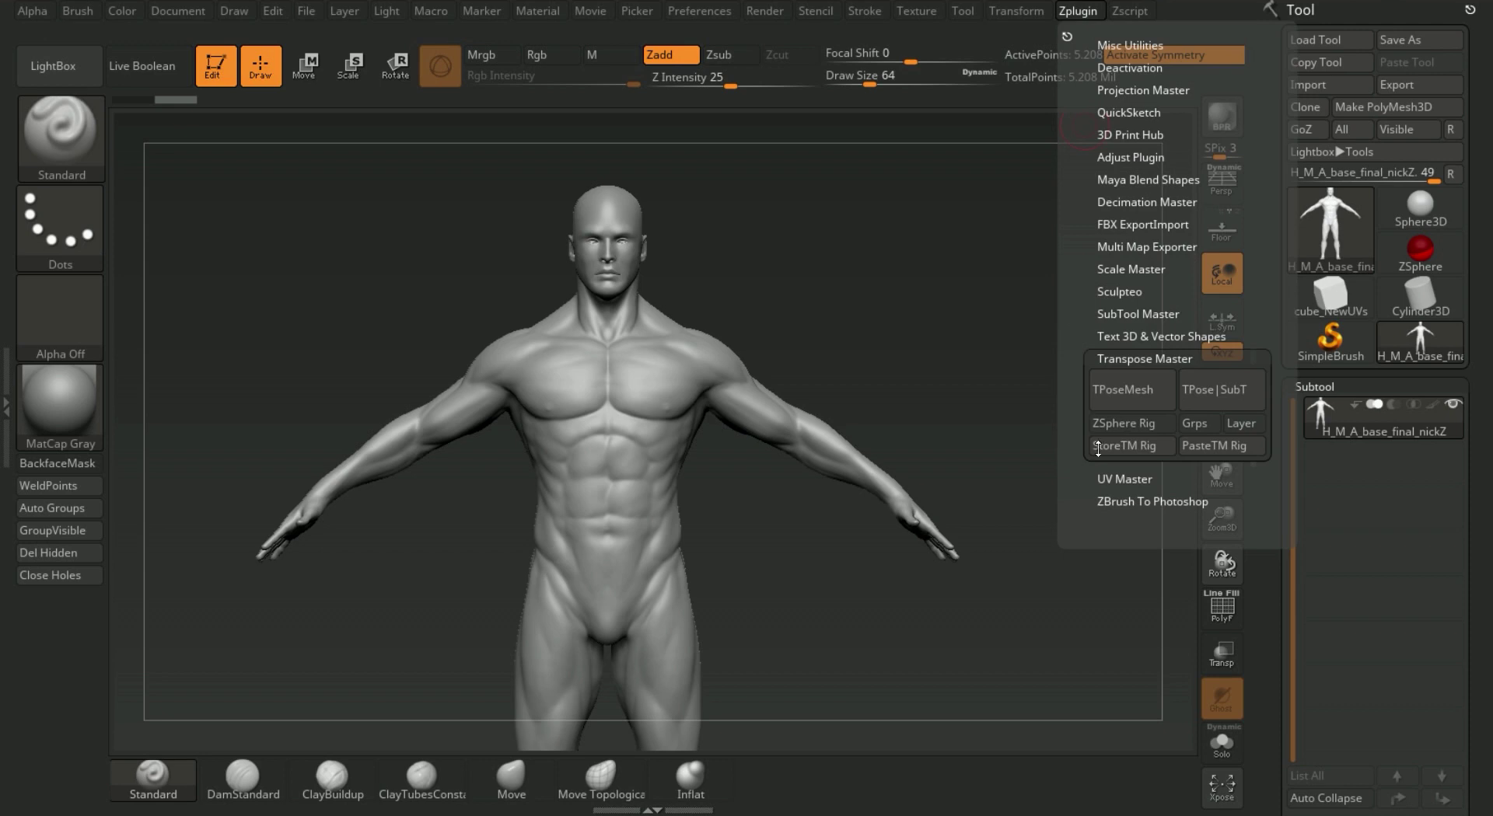
pyautogui.click(1132, 393)
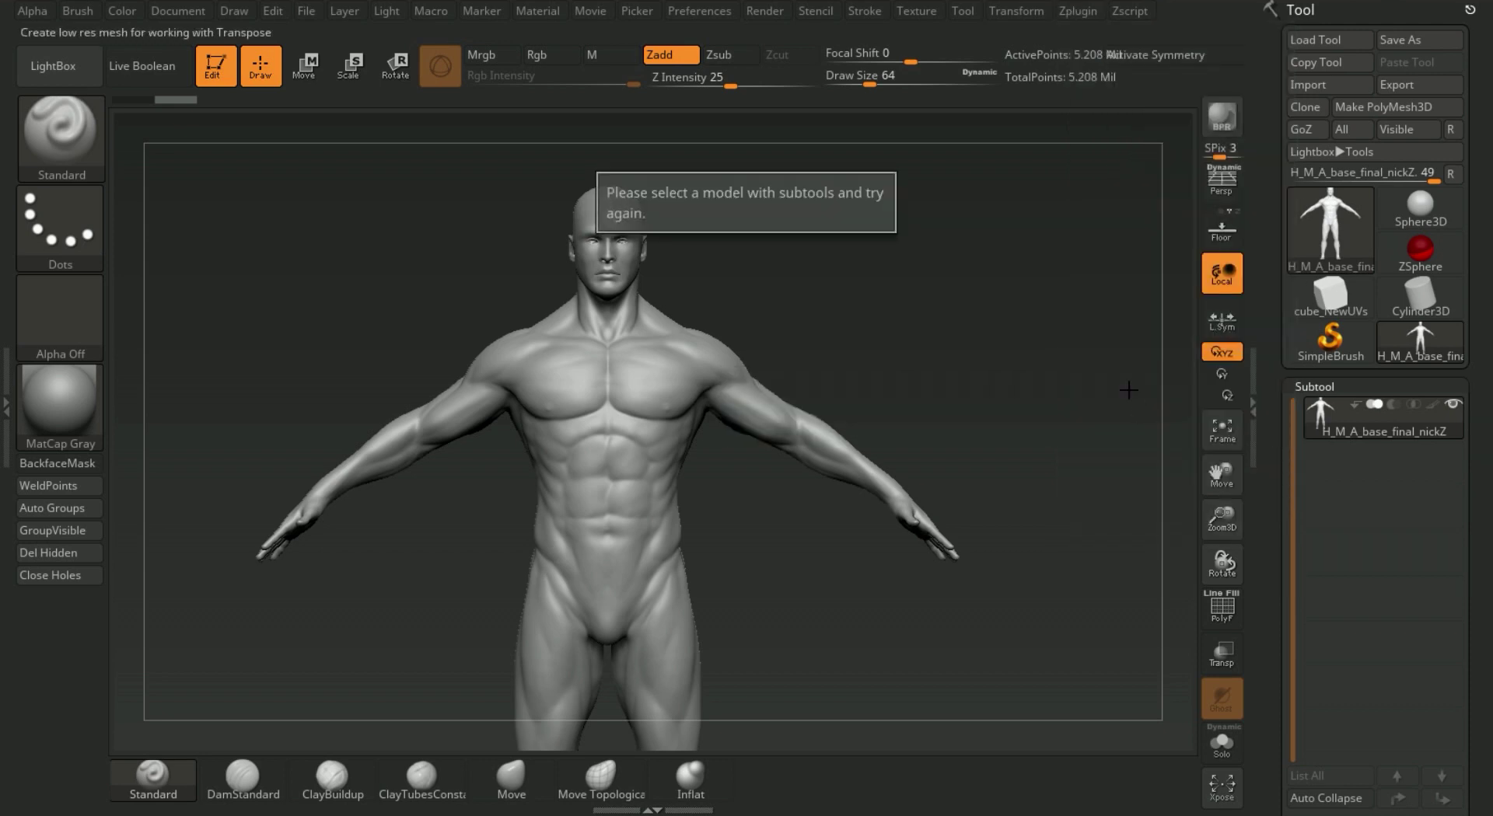
# - Append a sphere subtool and move it sideways along the X axis, clear of the body
pyautogui.click(1314, 386)
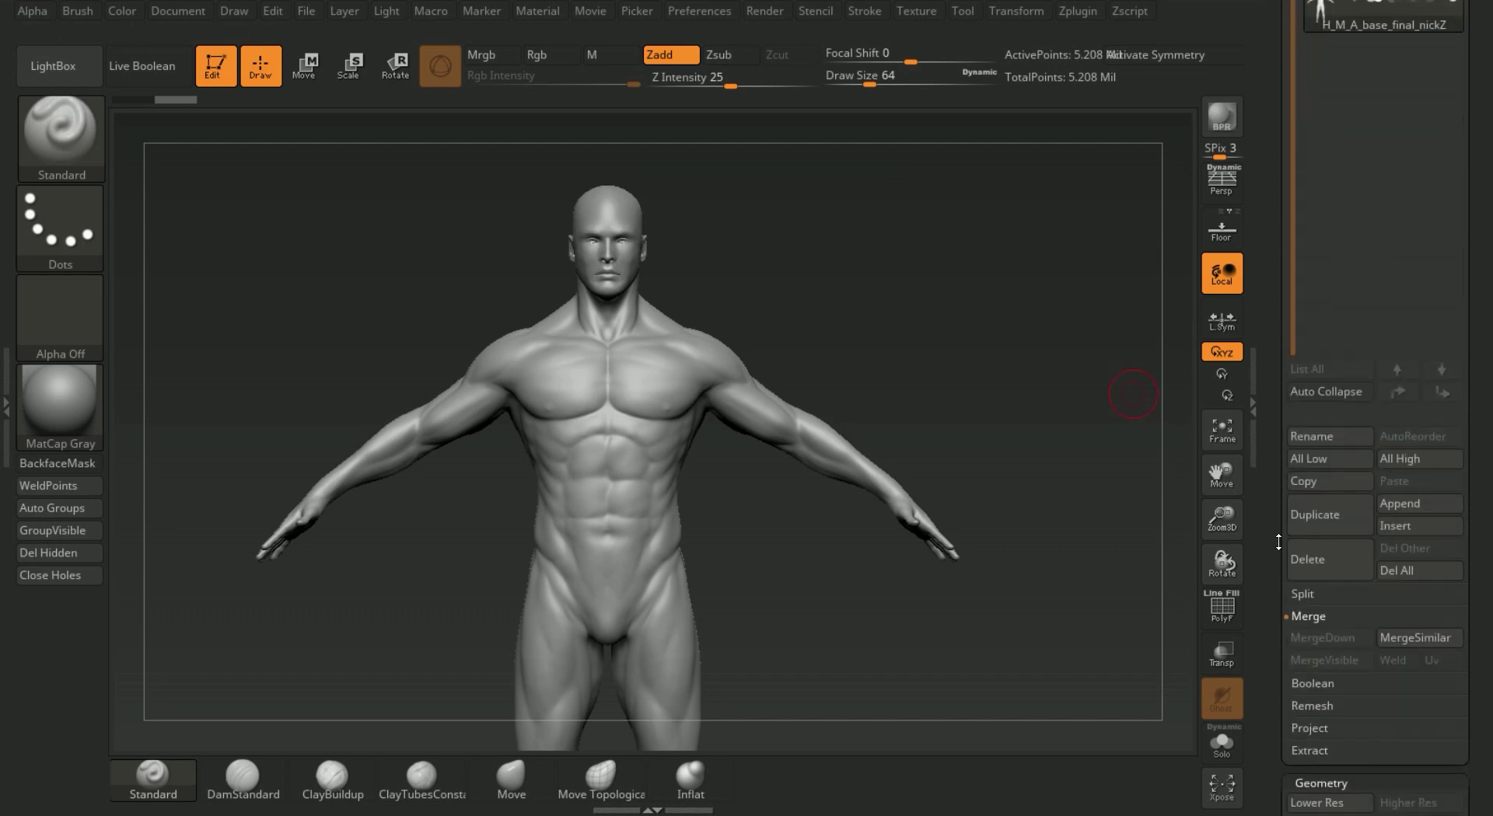
pyautogui.click(1401, 518)
pyautogui.click(596, 507)
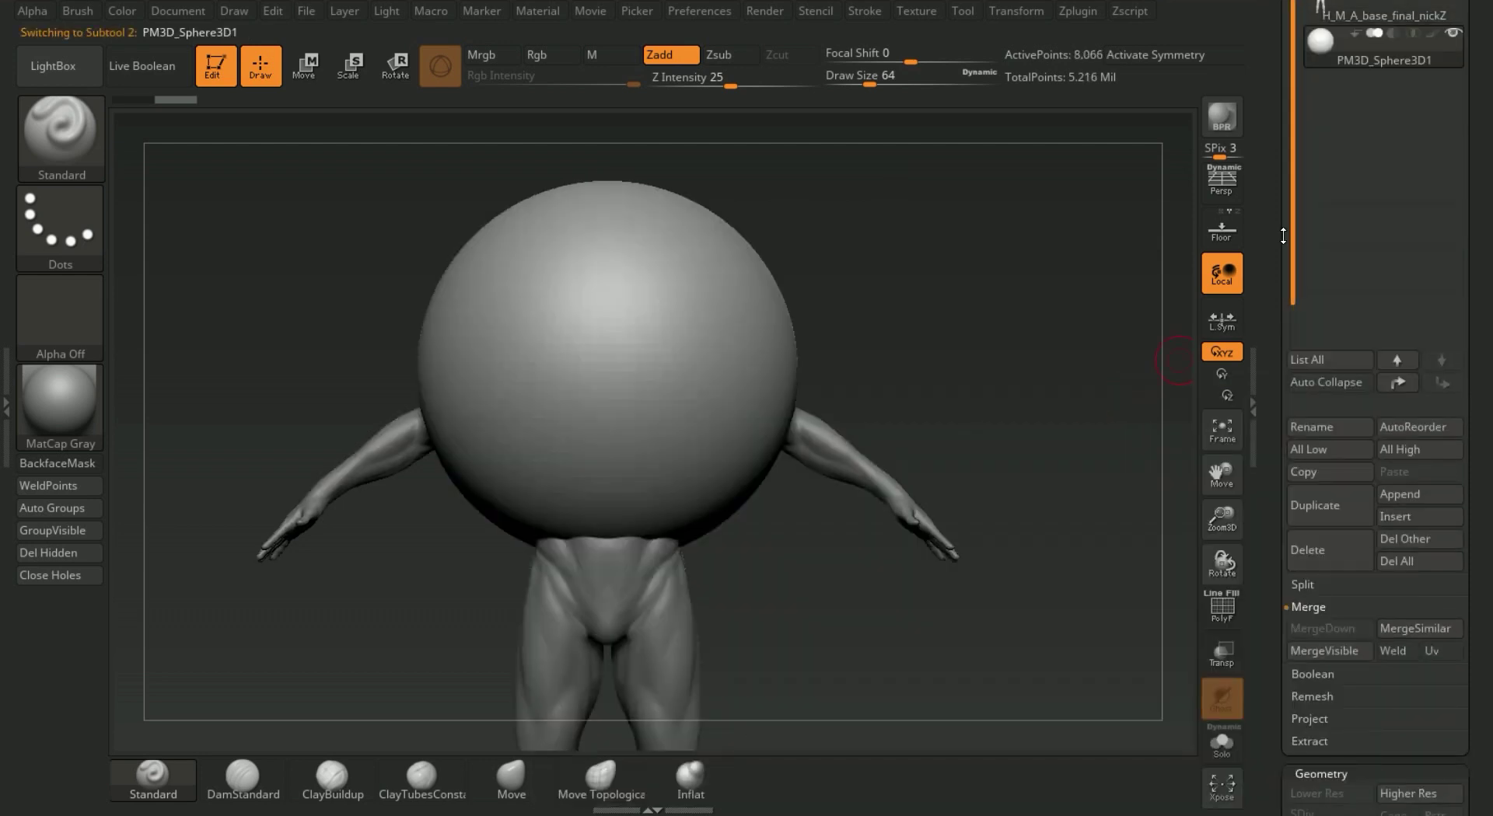
pyautogui.moveTo(1273, 204); pyautogui.dragTo(1273, 305)
pyautogui.press('w')
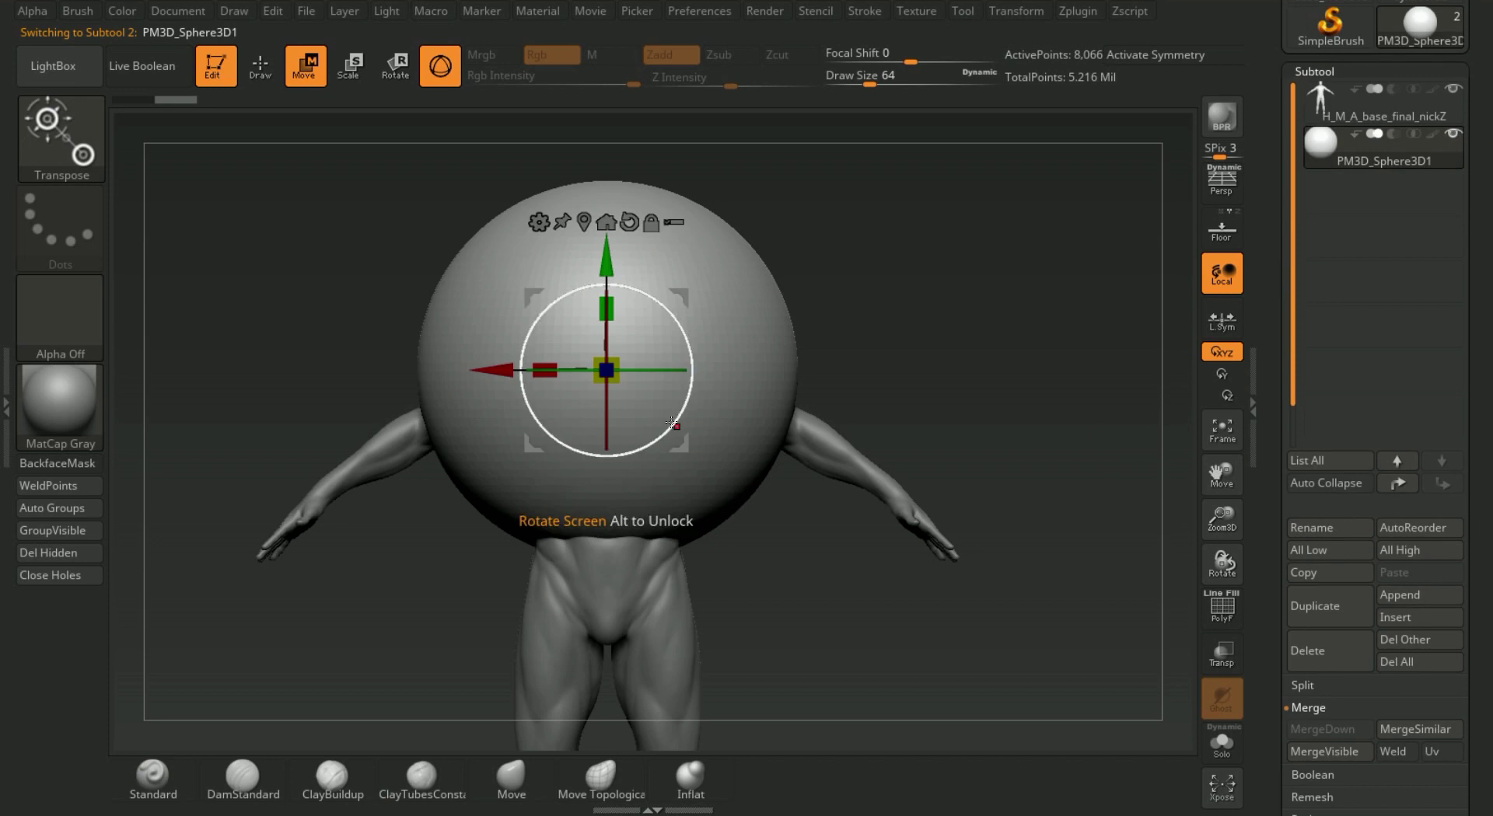
pyautogui.moveTo(481, 370); pyautogui.dragTo(1037, 370)
pyautogui.press('q')
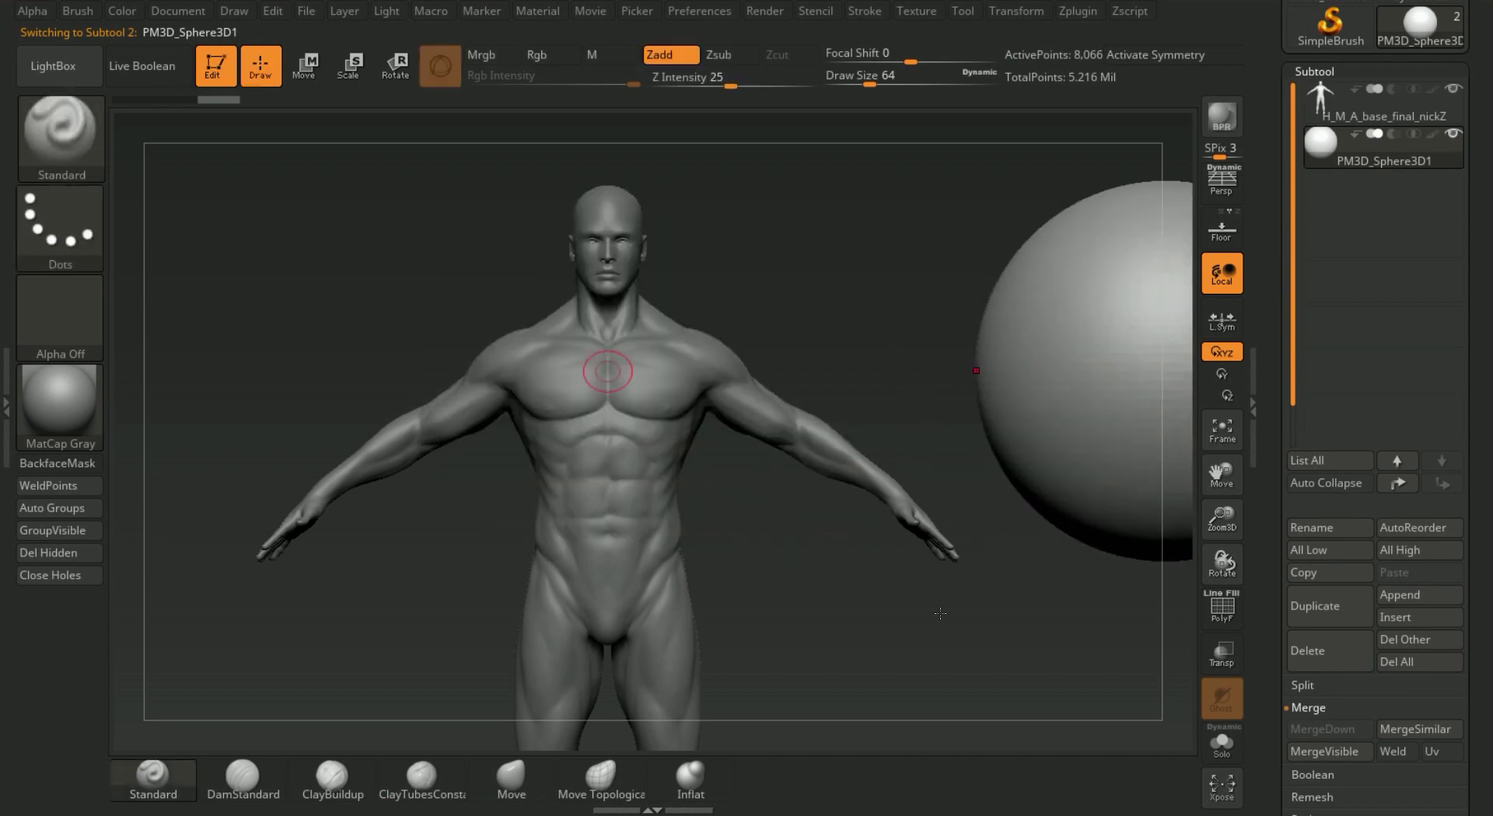
# - Select the body subtool with the sphere hidden and create a TPoseMesh with Transpose Master
pyautogui.click(1326, 102)
pyautogui.click(1076, 12)
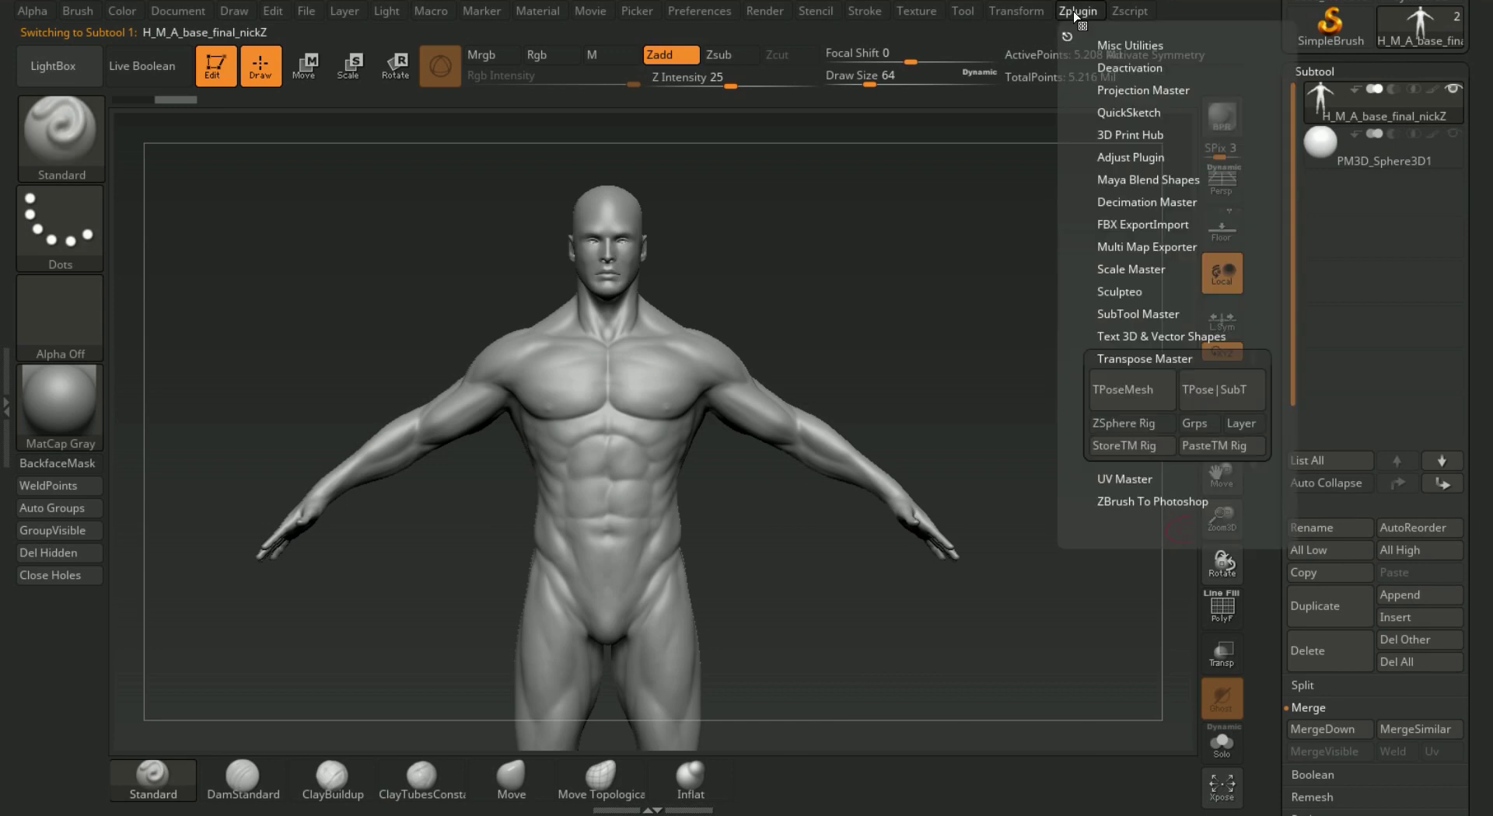
pyautogui.click(1113, 387)
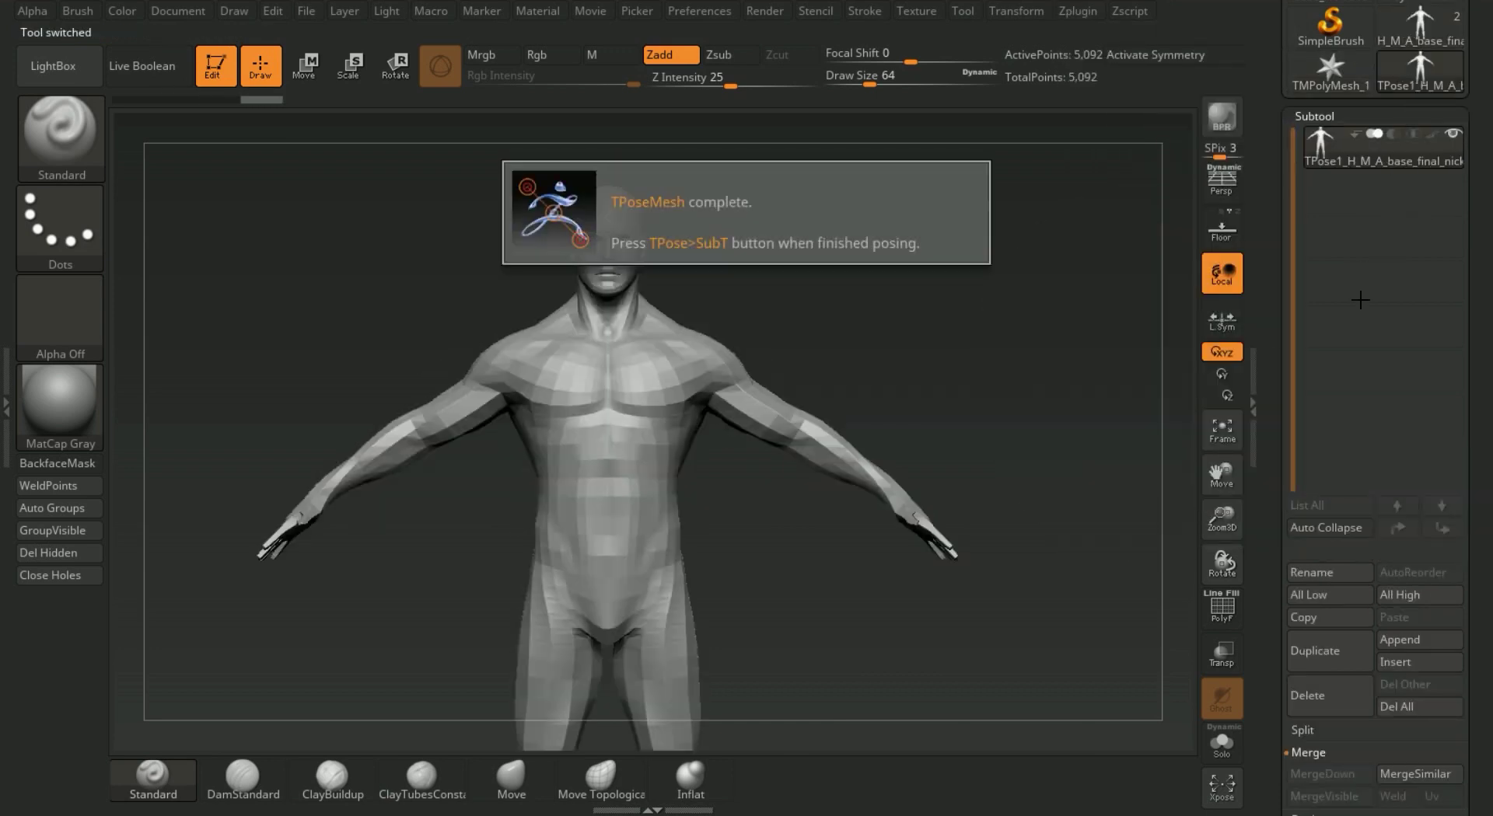
pyautogui.moveTo(1279, 115); pyautogui.dragTo(1283, 177)
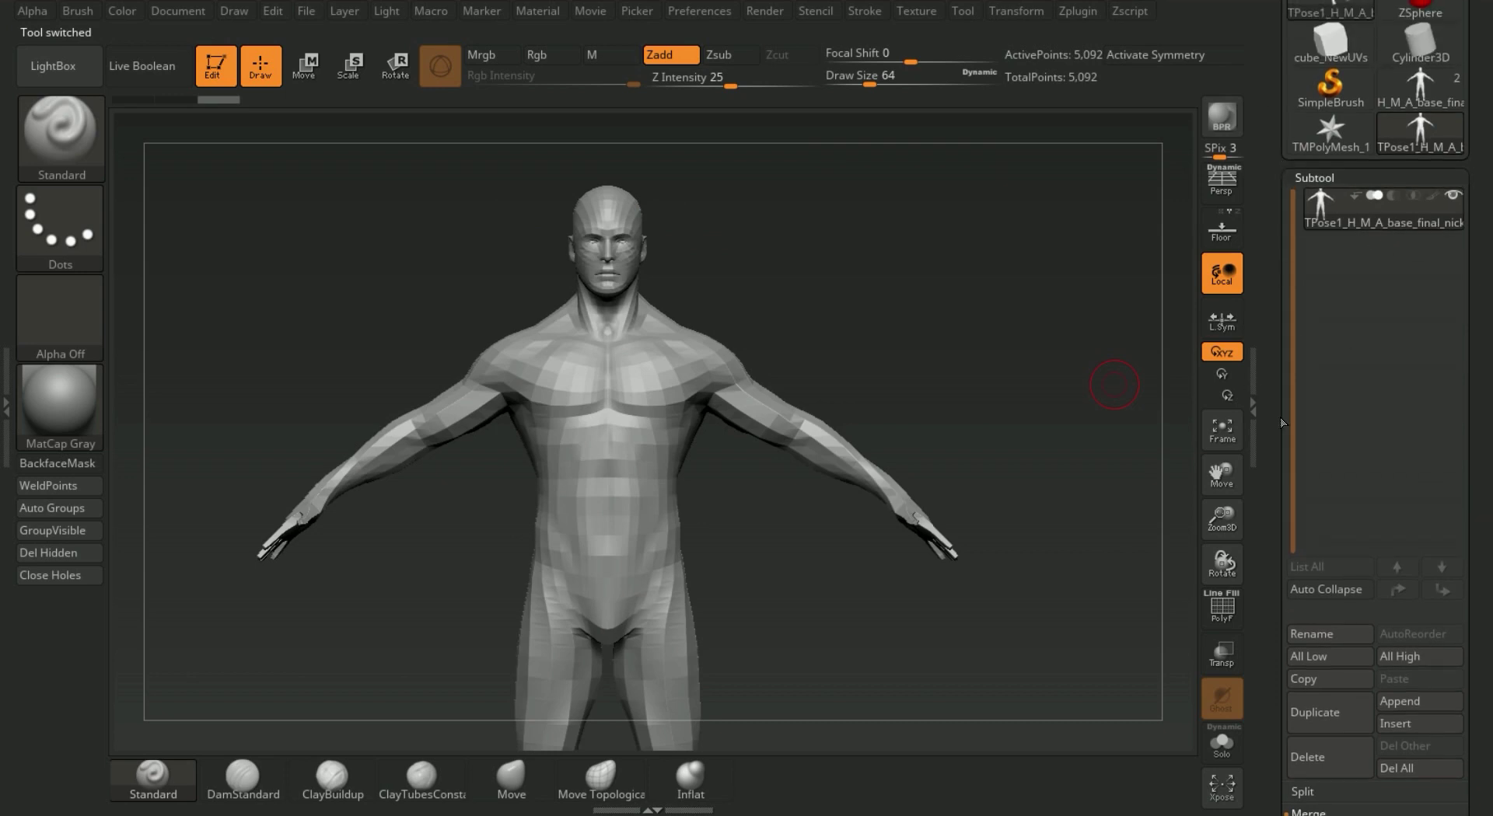
# - Look at the original high-resolution body tool and return to the TPose1 mesh
pyautogui.click(1449, 81)
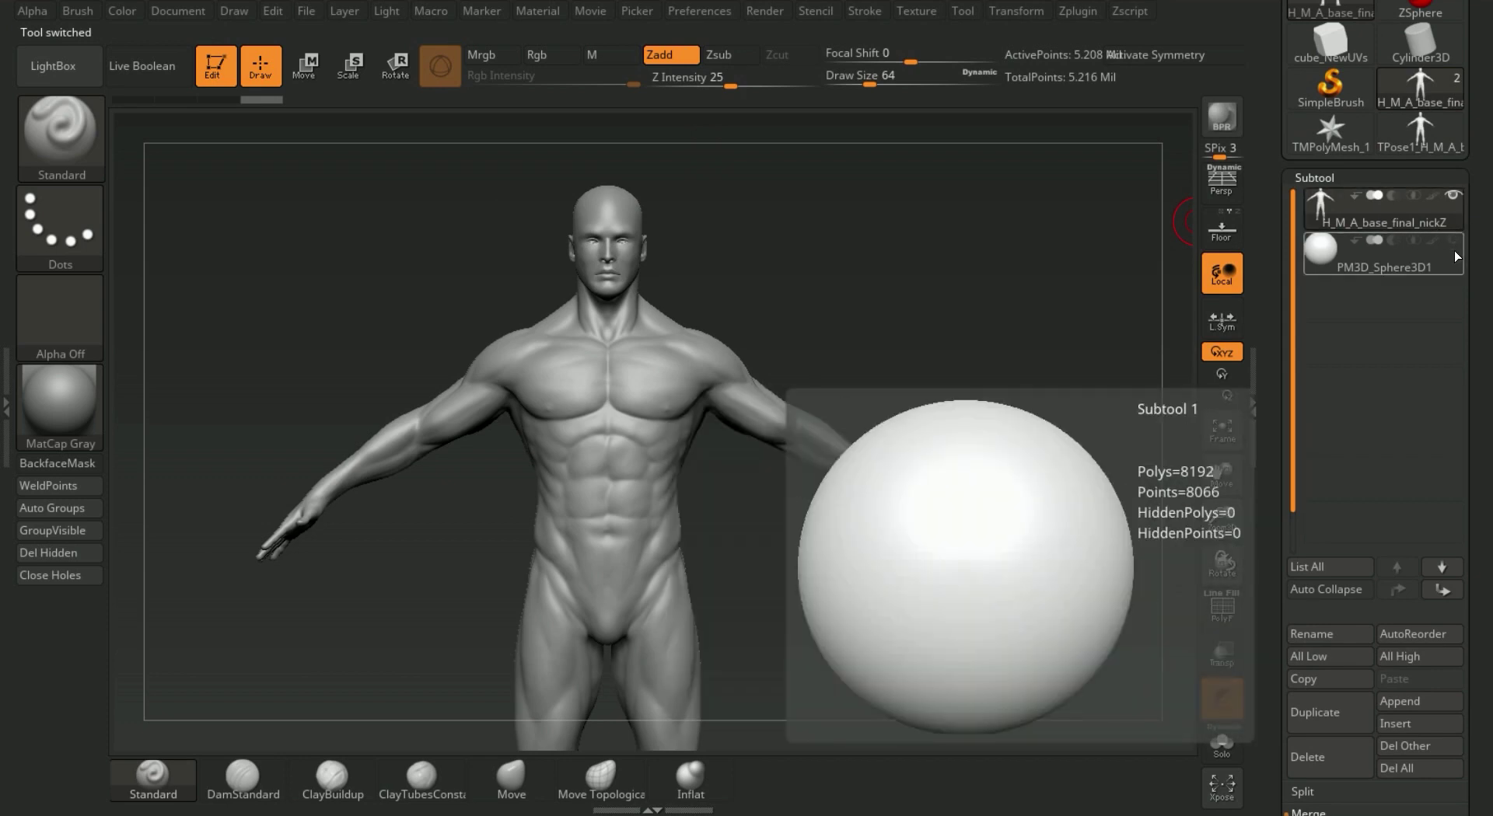
pyautogui.moveTo(1385, 218)
pyautogui.click(1435, 146)
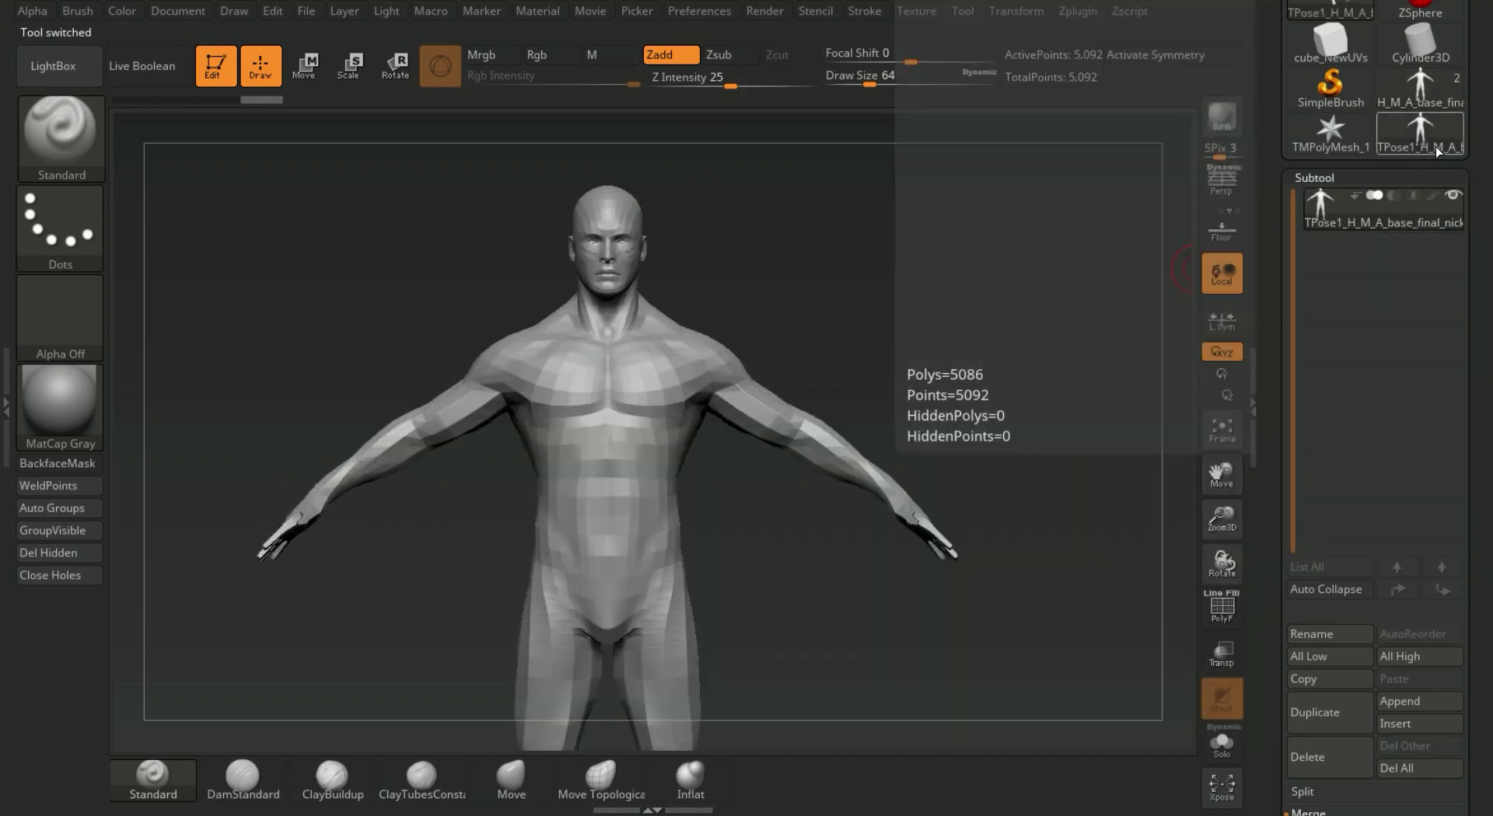
pyautogui.moveTo(1059, 412); pyautogui.dragTo(1166, 342)
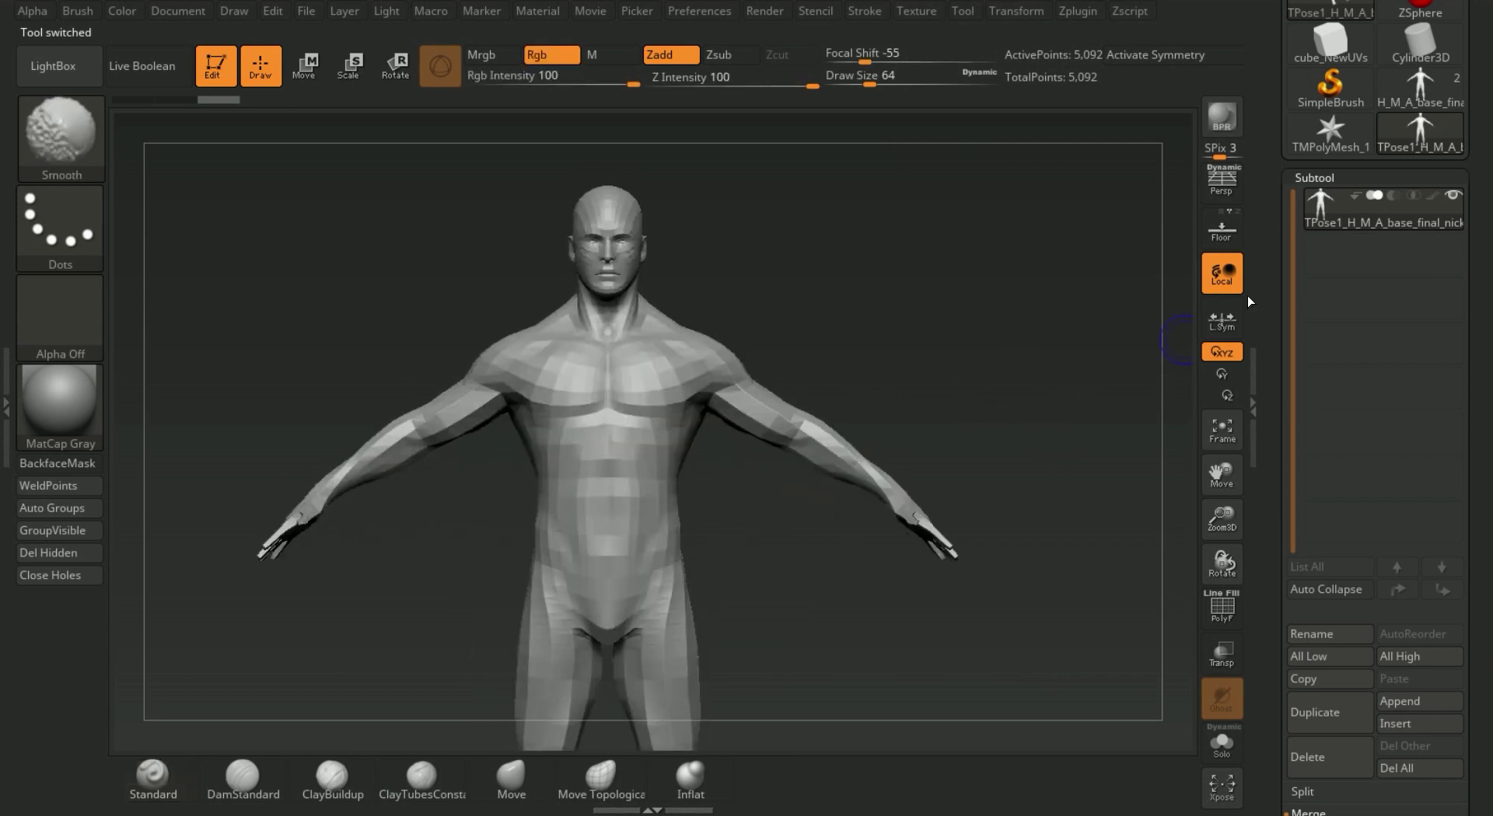
pyautogui.moveTo(1317, 124)
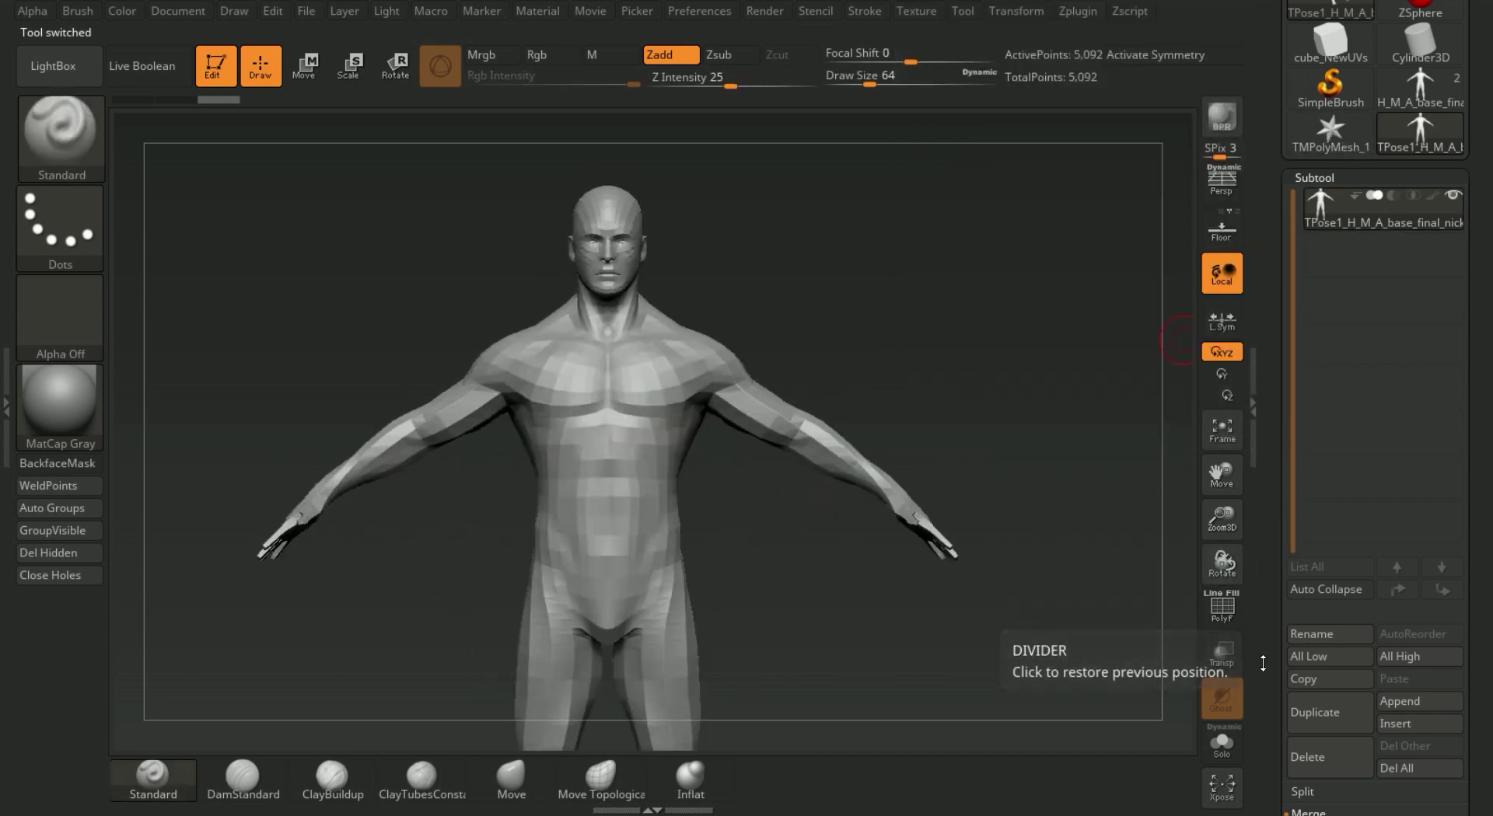
# - Set the original body tool to subdivision level 1
pyautogui.moveTo(1263, 663); pyautogui.dragTo(1297, 668)
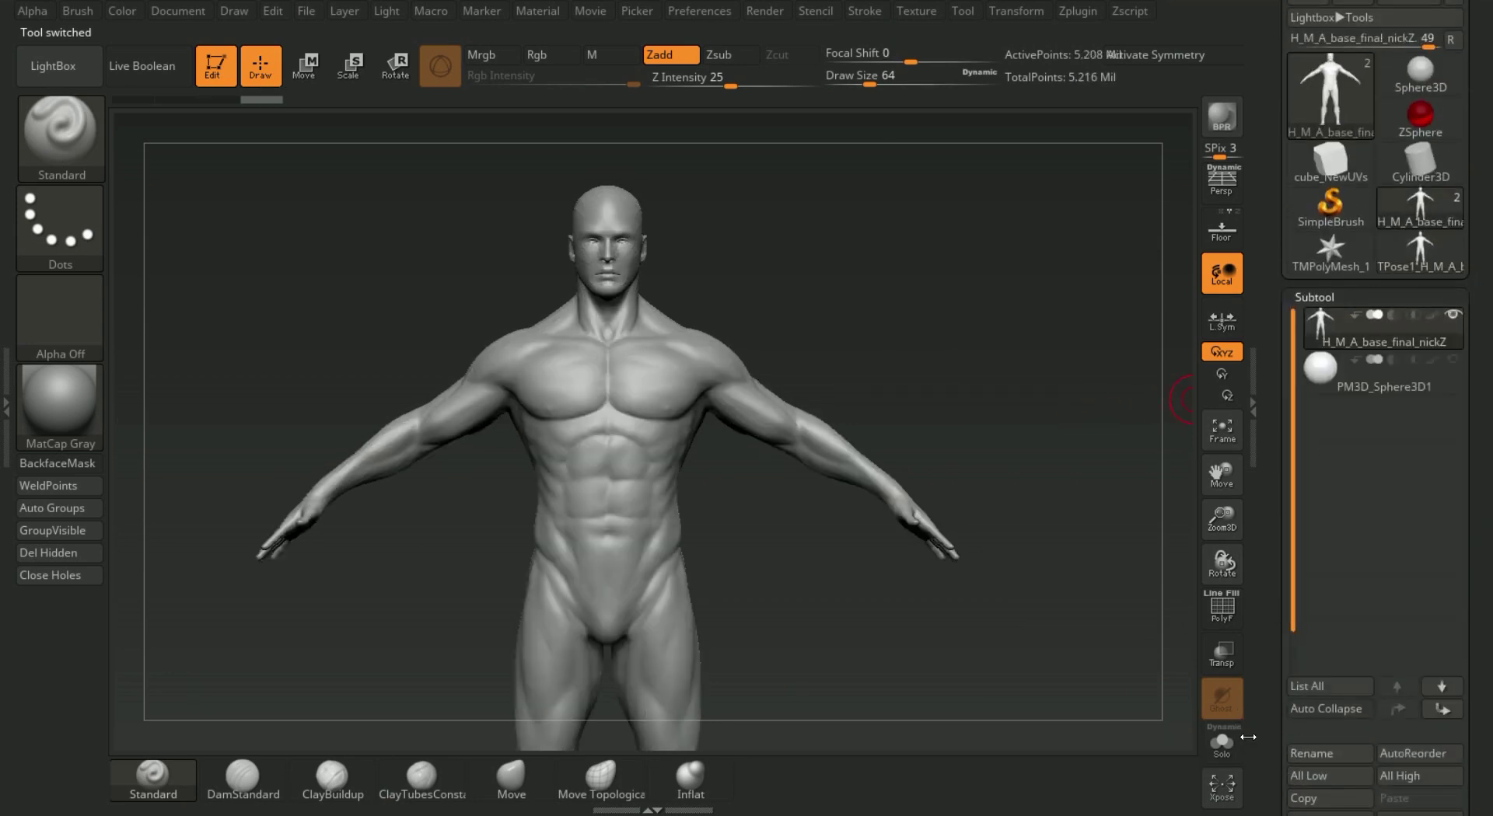
pyautogui.moveTo(1261, 739); pyautogui.dragTo(1295, 605)
pyautogui.moveTo(1284, 692); pyautogui.dragTo(1264, 678)
pyautogui.scroll(-3, 1318, 524)
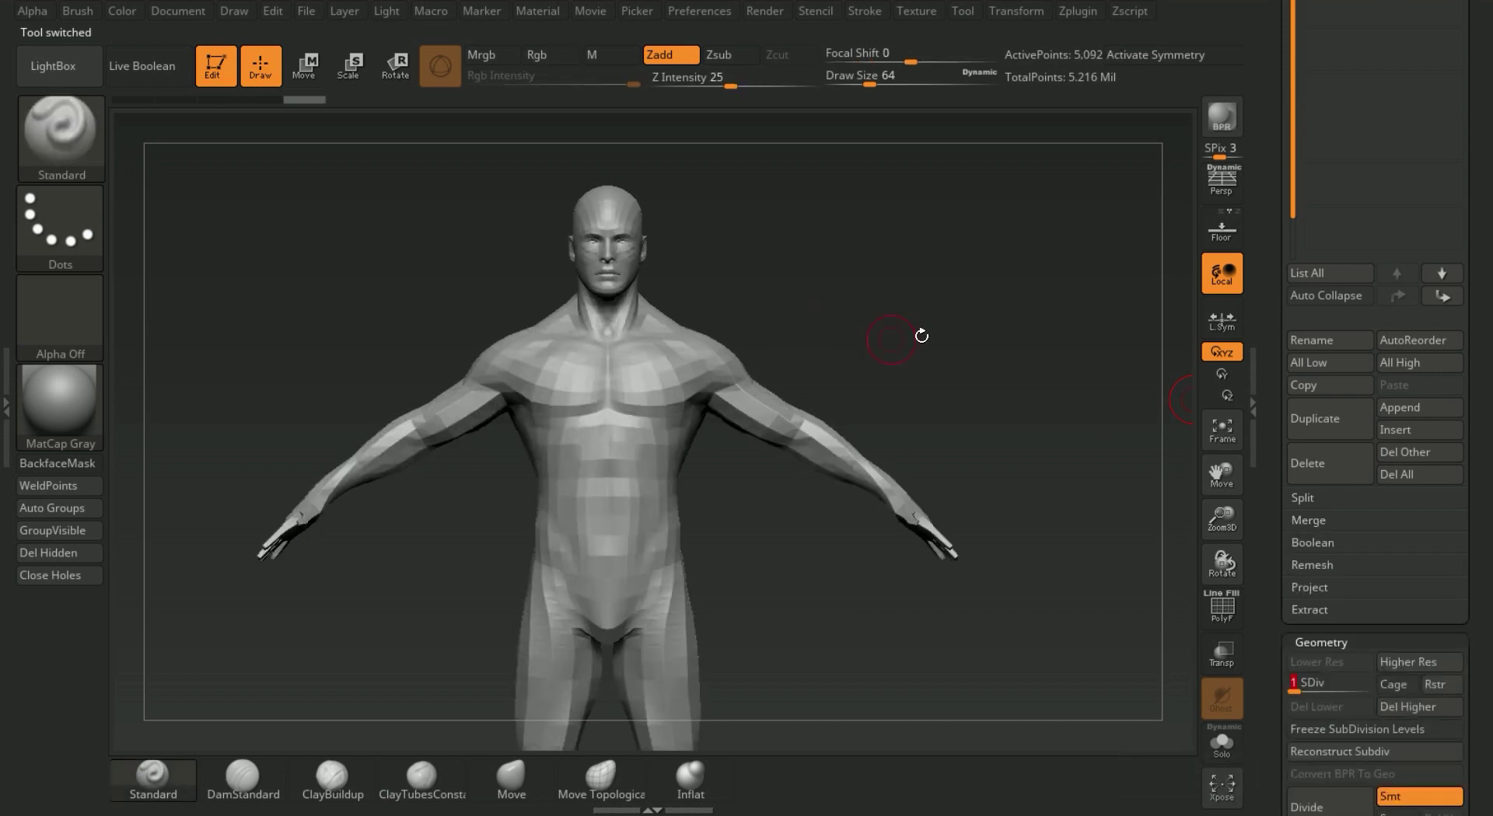
# - Compare the original body at its lowest subdivision level with the TPose1 mesh
pyautogui.scroll(5, 1400, 194)
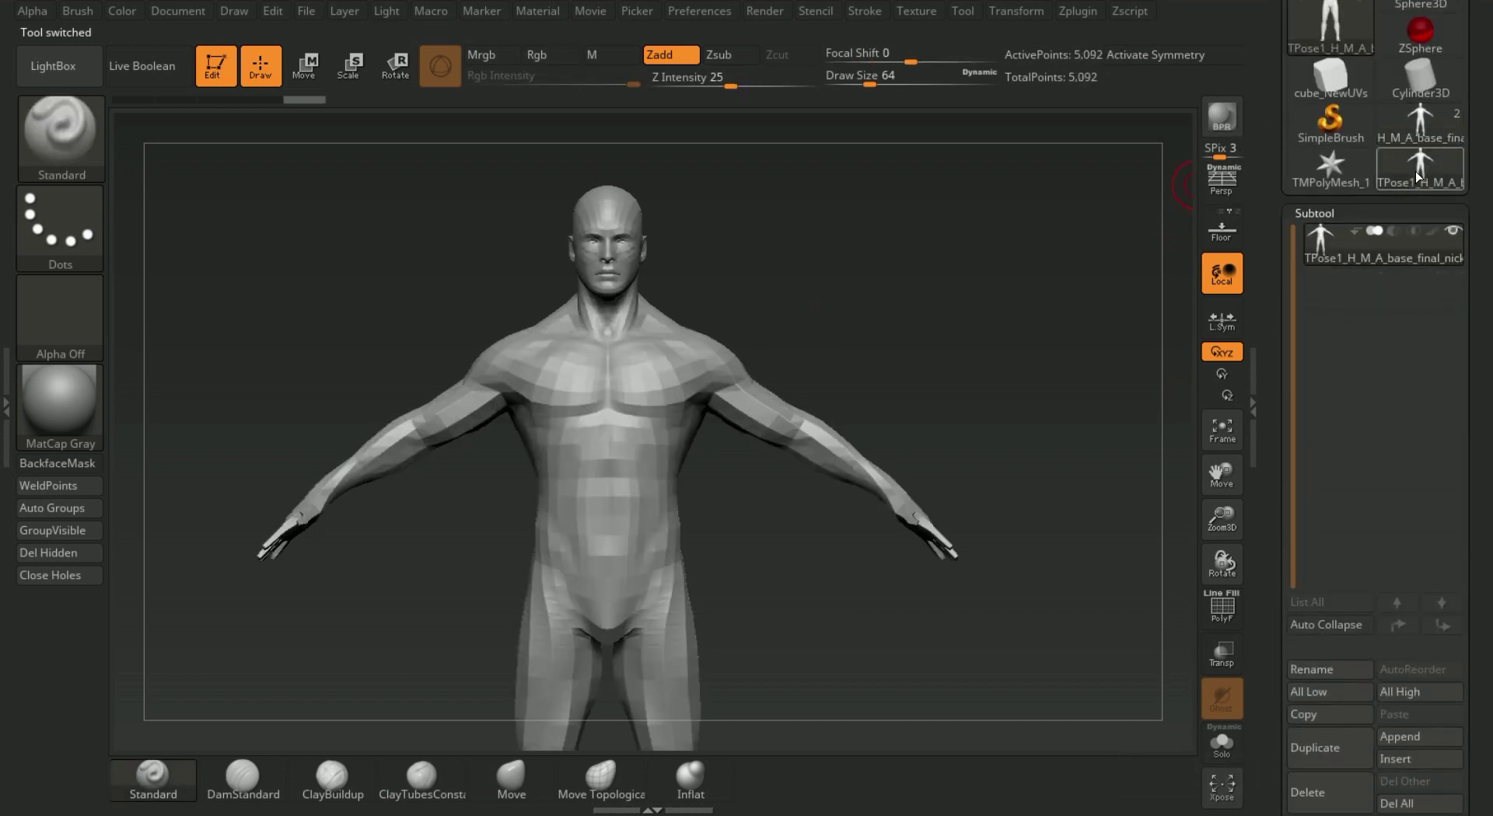
pyautogui.click(1433, 132)
pyautogui.moveTo(1420, 178)
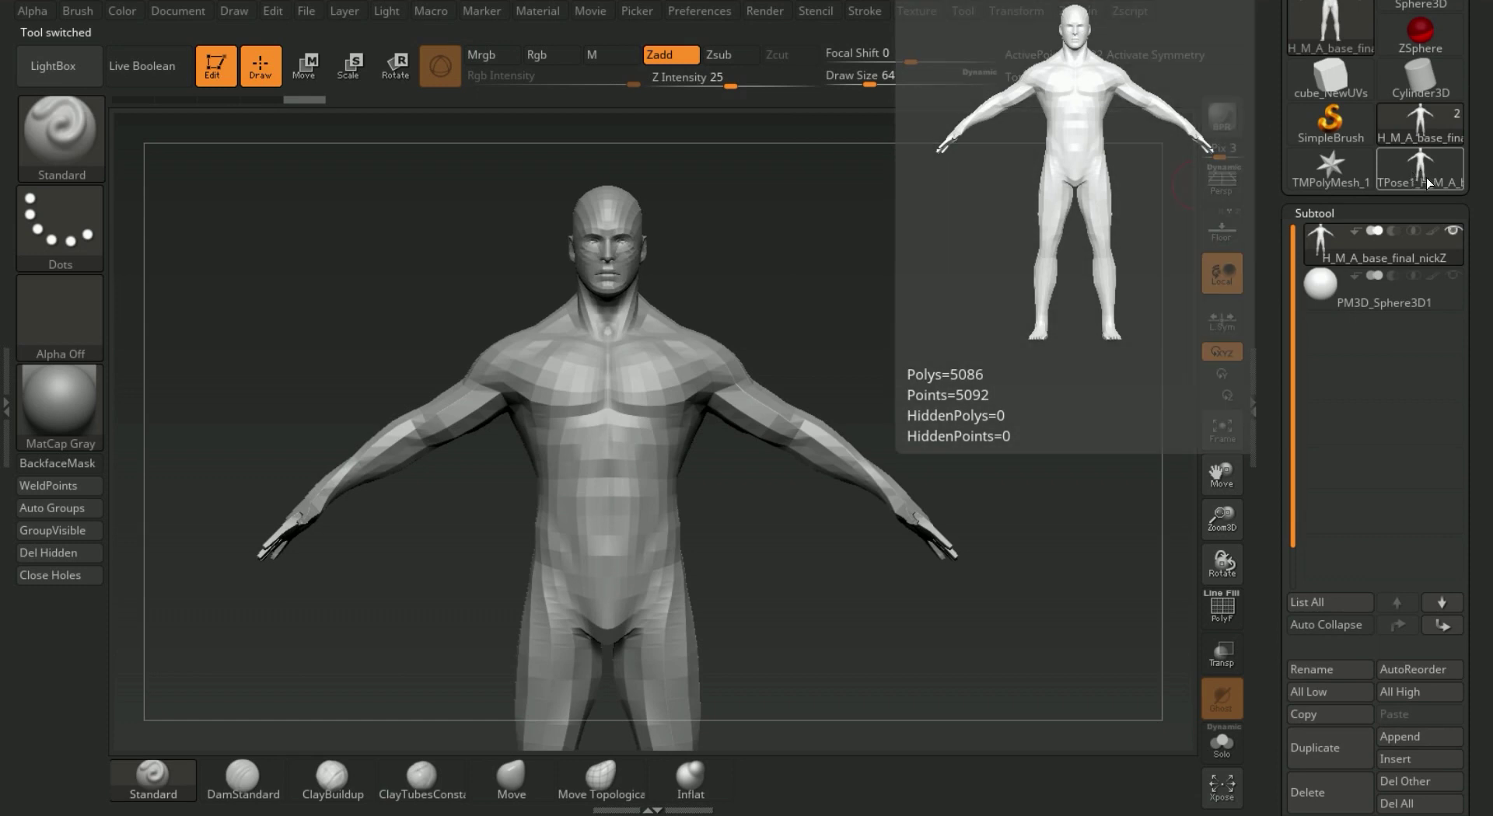
# - Select the TPose1 mesh and begin its OBJ export into the assets folder of the King Pepe project under Documents/maya/projects
pyautogui.click(1417, 177)
pyautogui.scroll(3, 1290, 194)
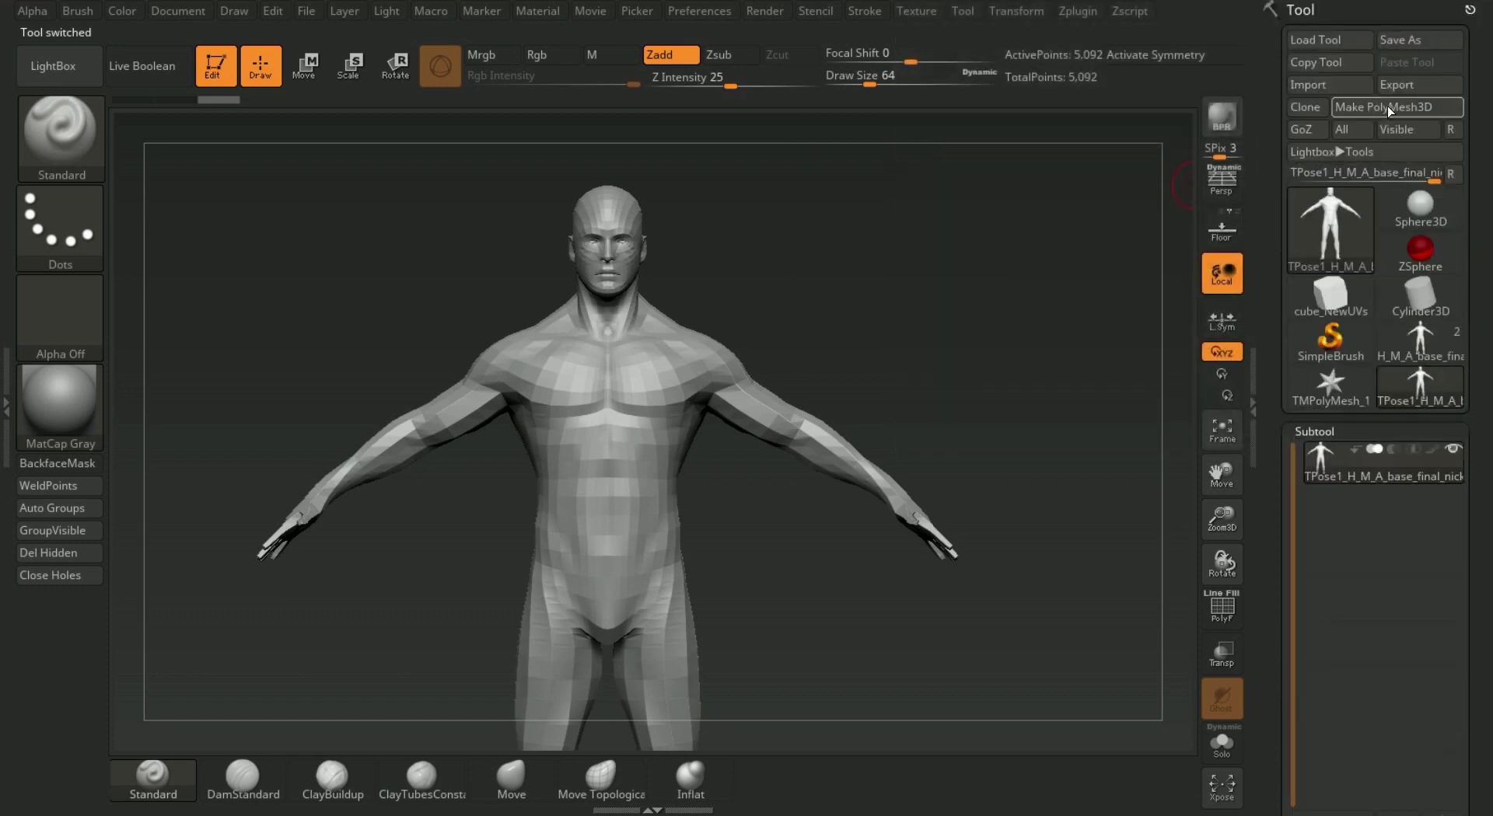
pyautogui.click(1401, 87)
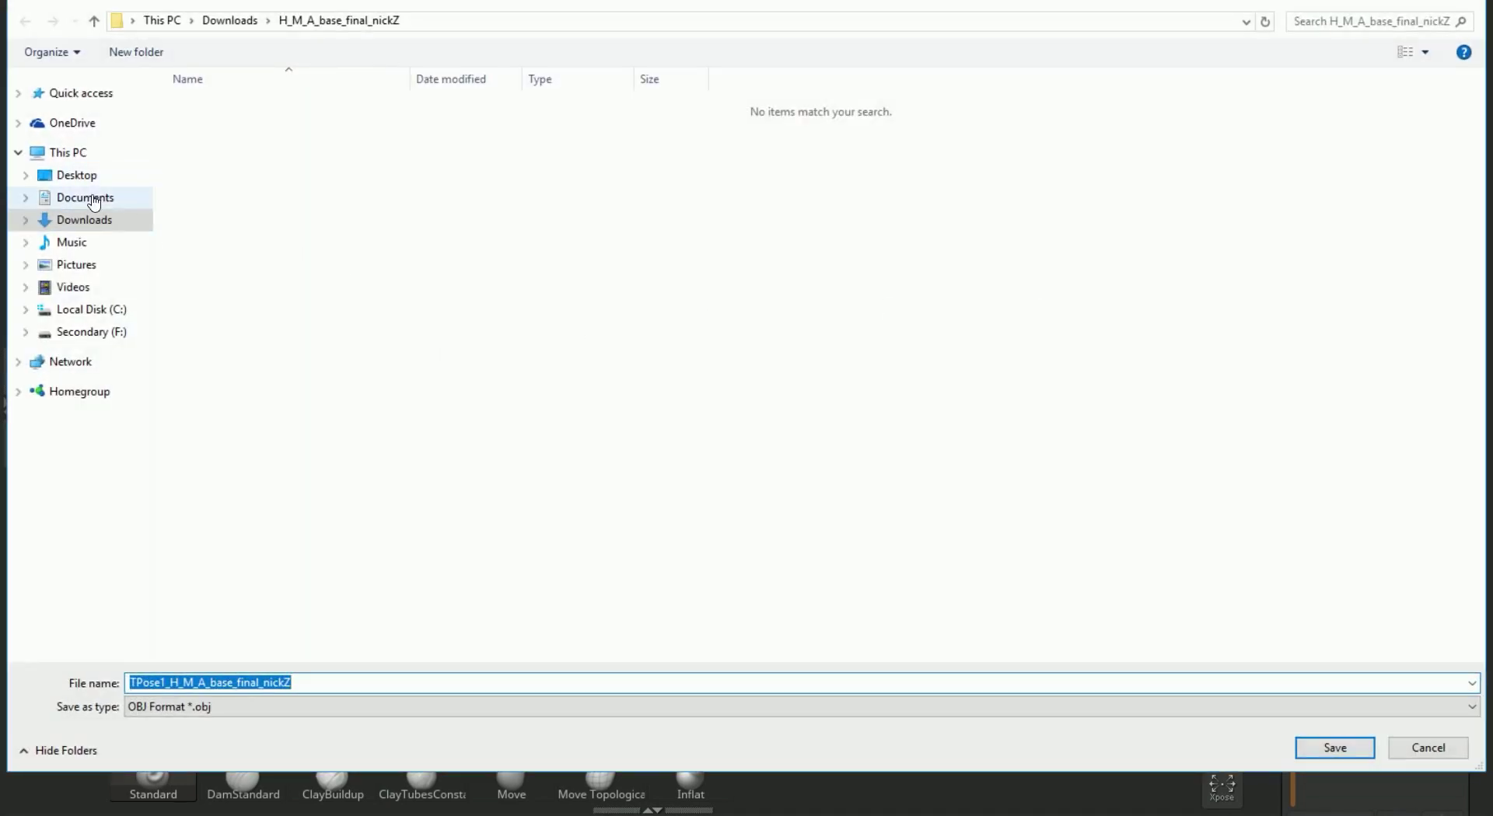
pyautogui.click(97, 198)
pyautogui.doubleClick(225, 147)
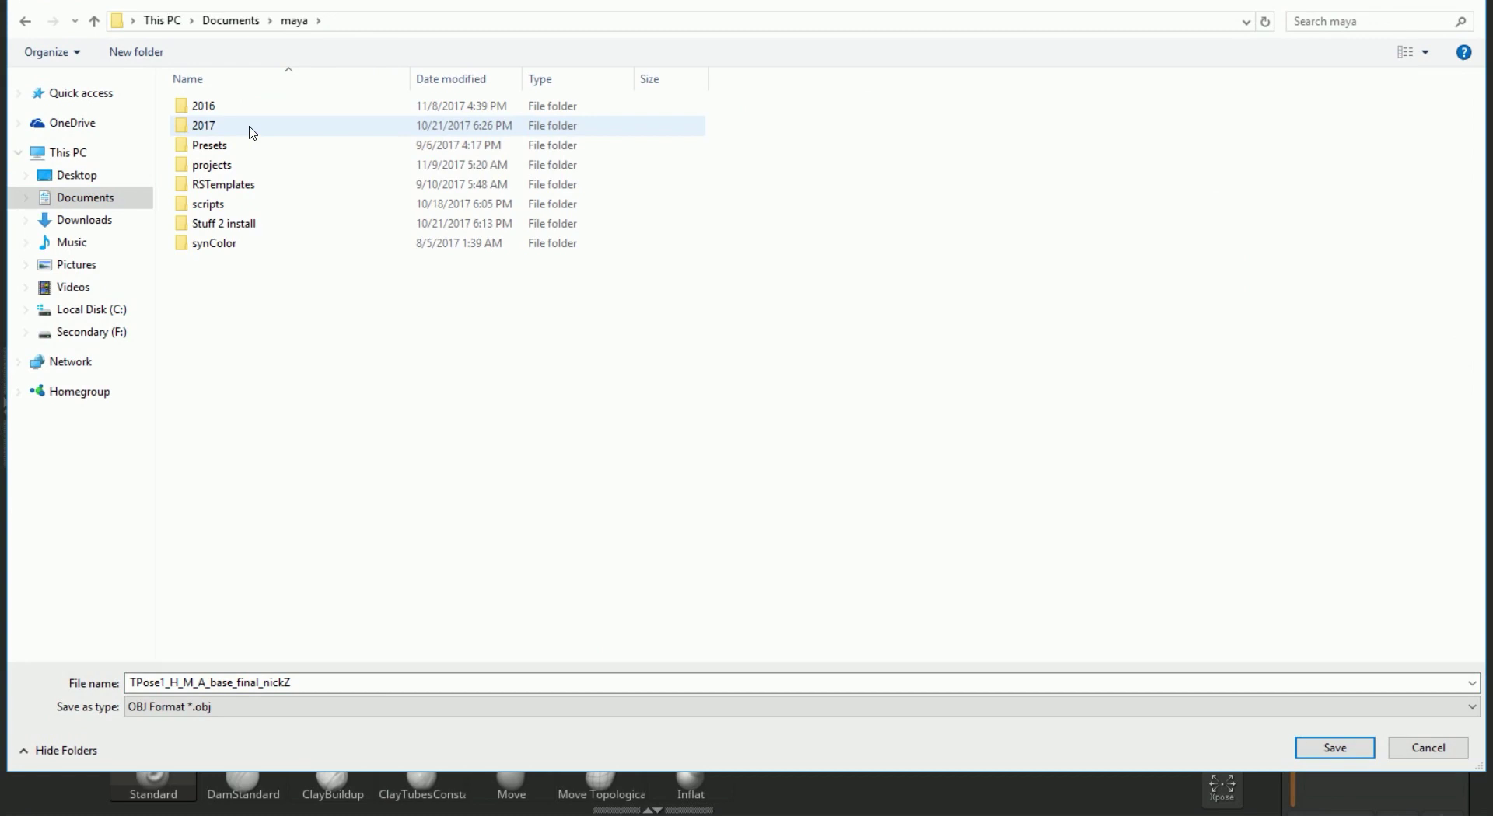
pyautogui.doubleClick(231, 164)
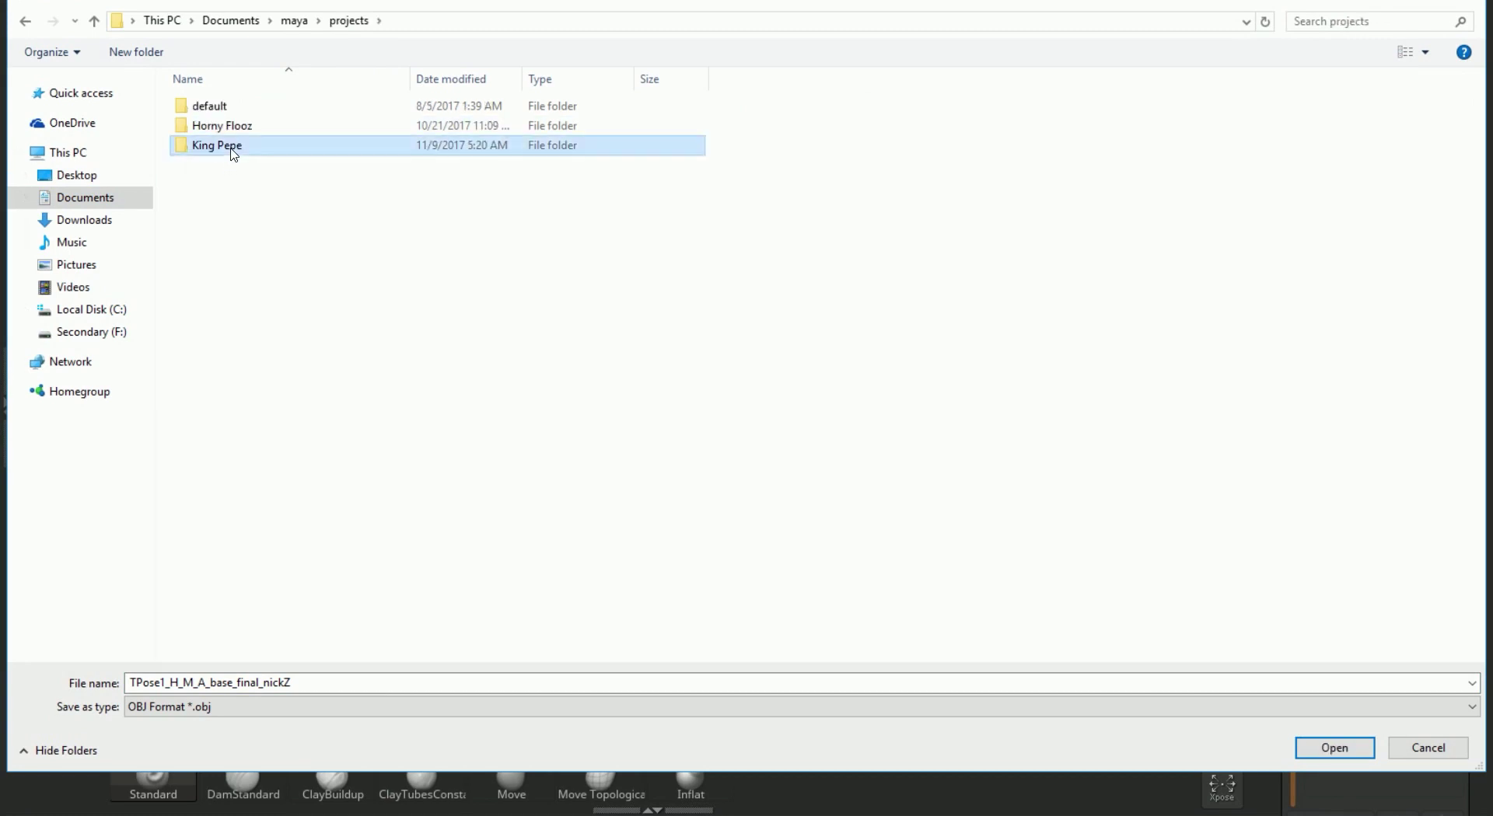
pyautogui.doubleClick(232, 156)
pyautogui.doubleClick(229, 108)
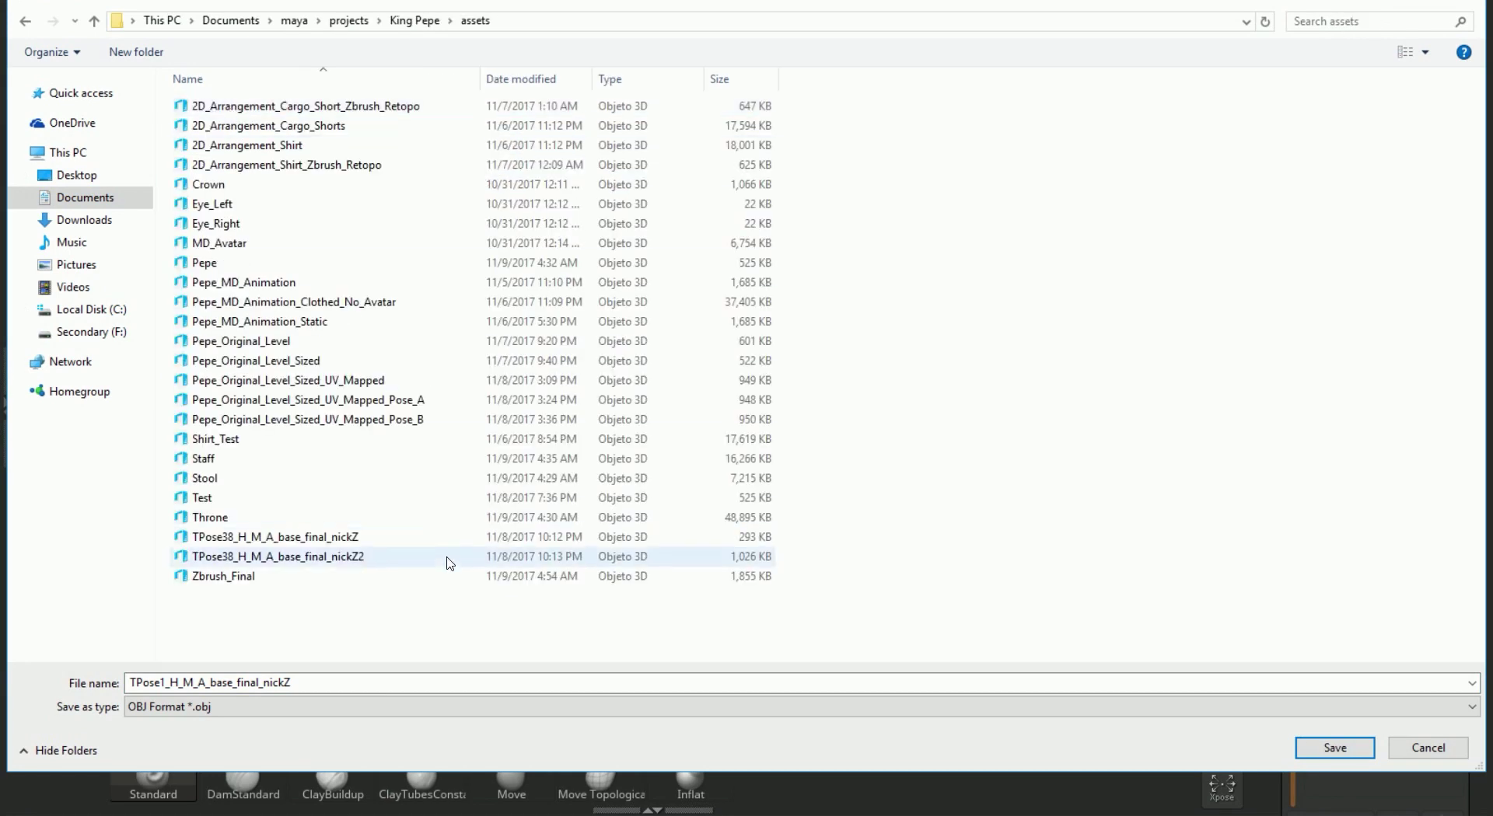
# - Name the exported OBJ file Test_TPose and save it
pyautogui.doubleClick(362, 683)
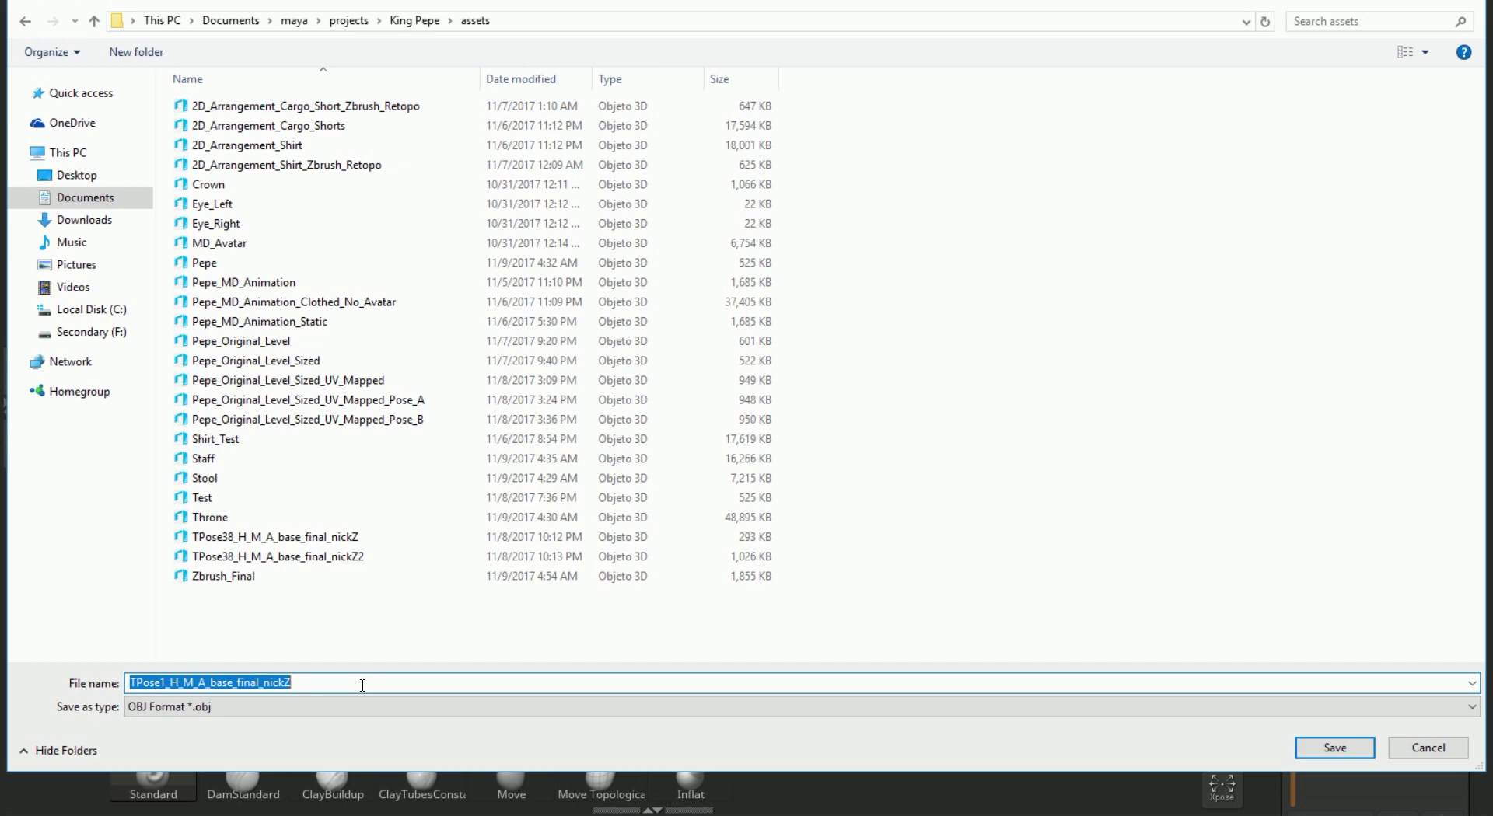
pyautogui.write('Test')
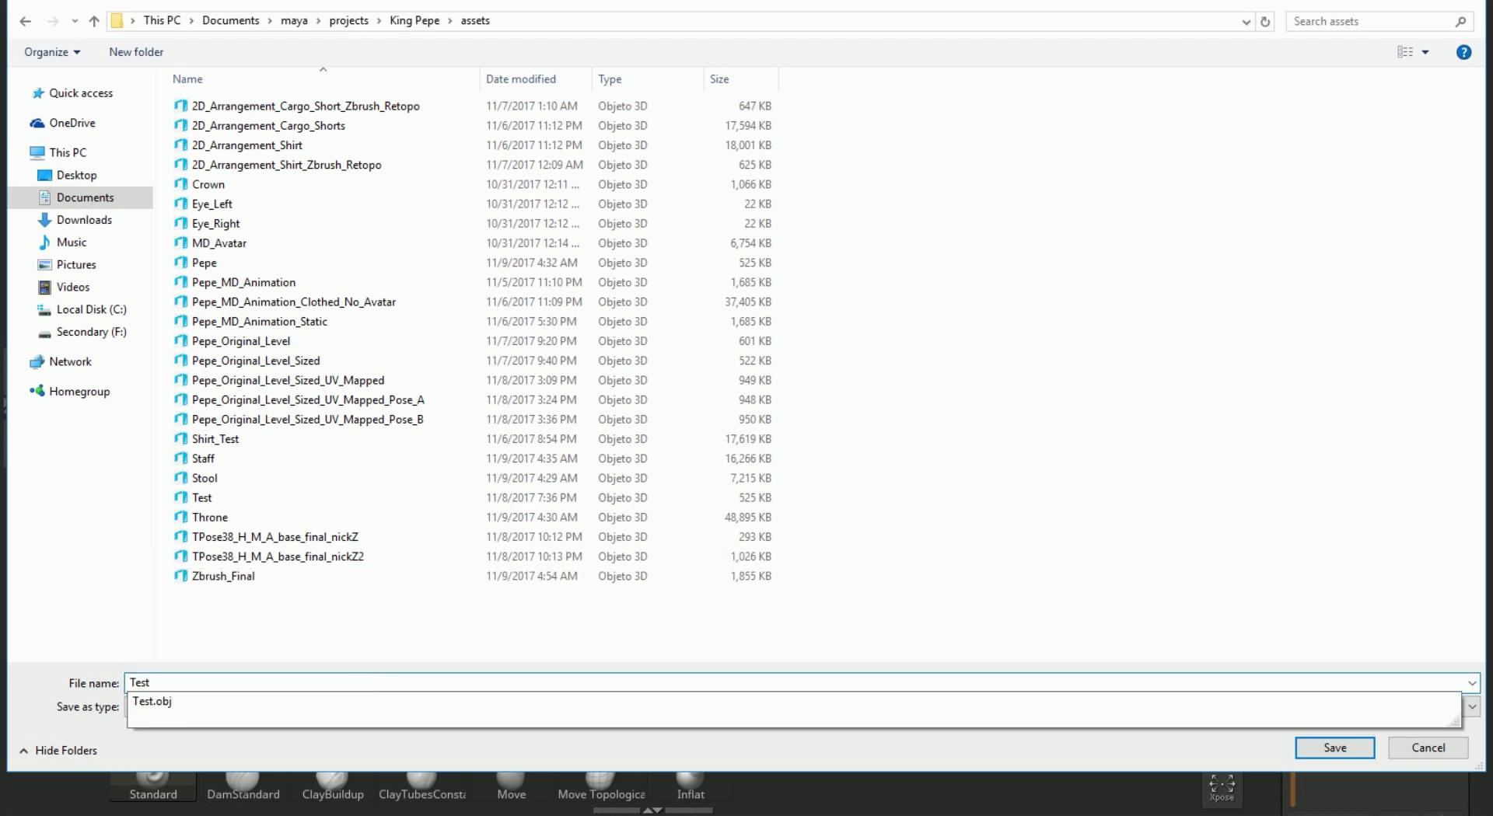
pyautogui.write('_TPos')
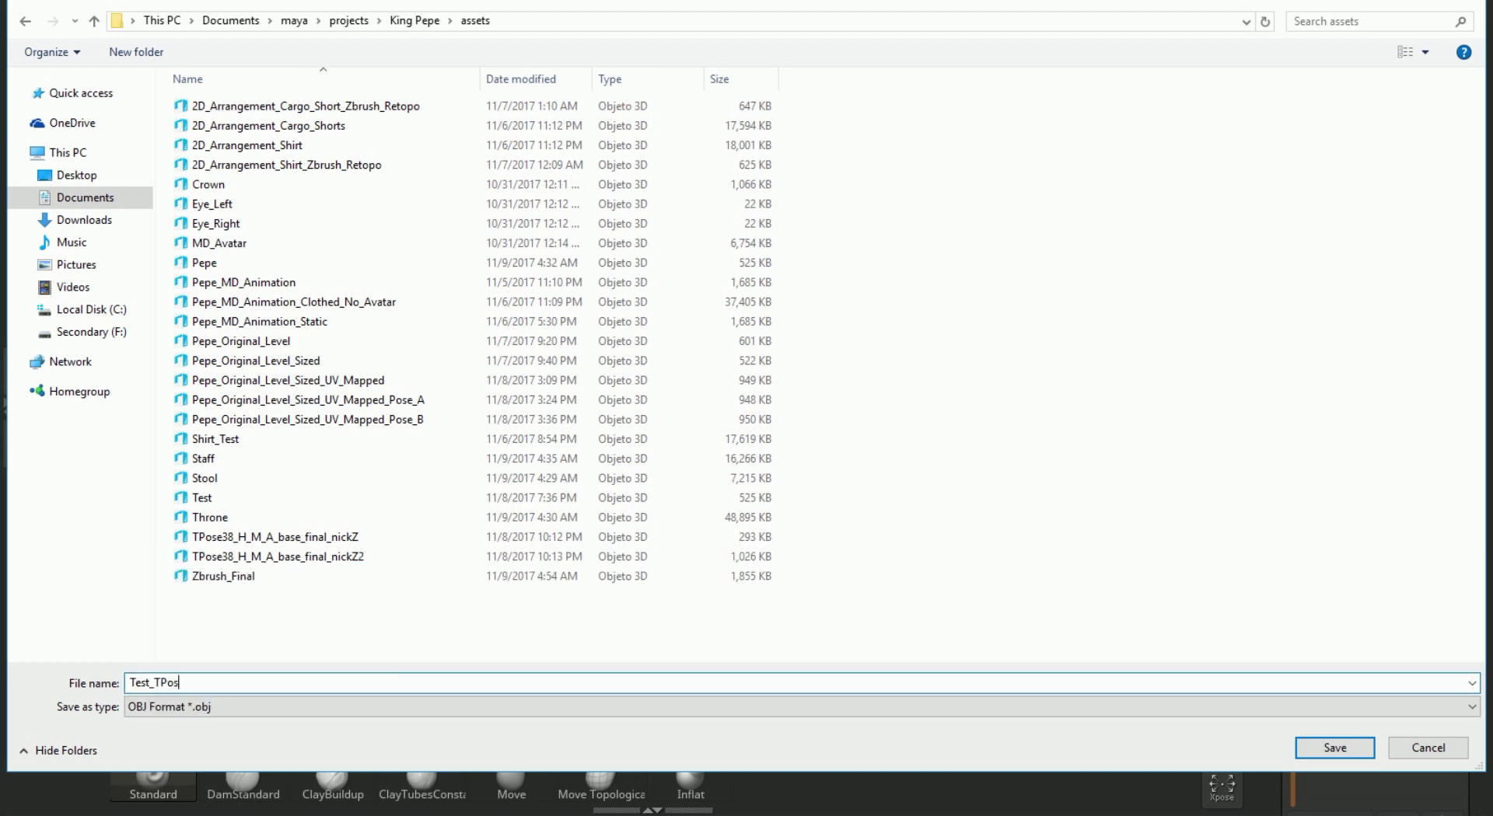
pyautogui.write('e')
pyautogui.press('Return')
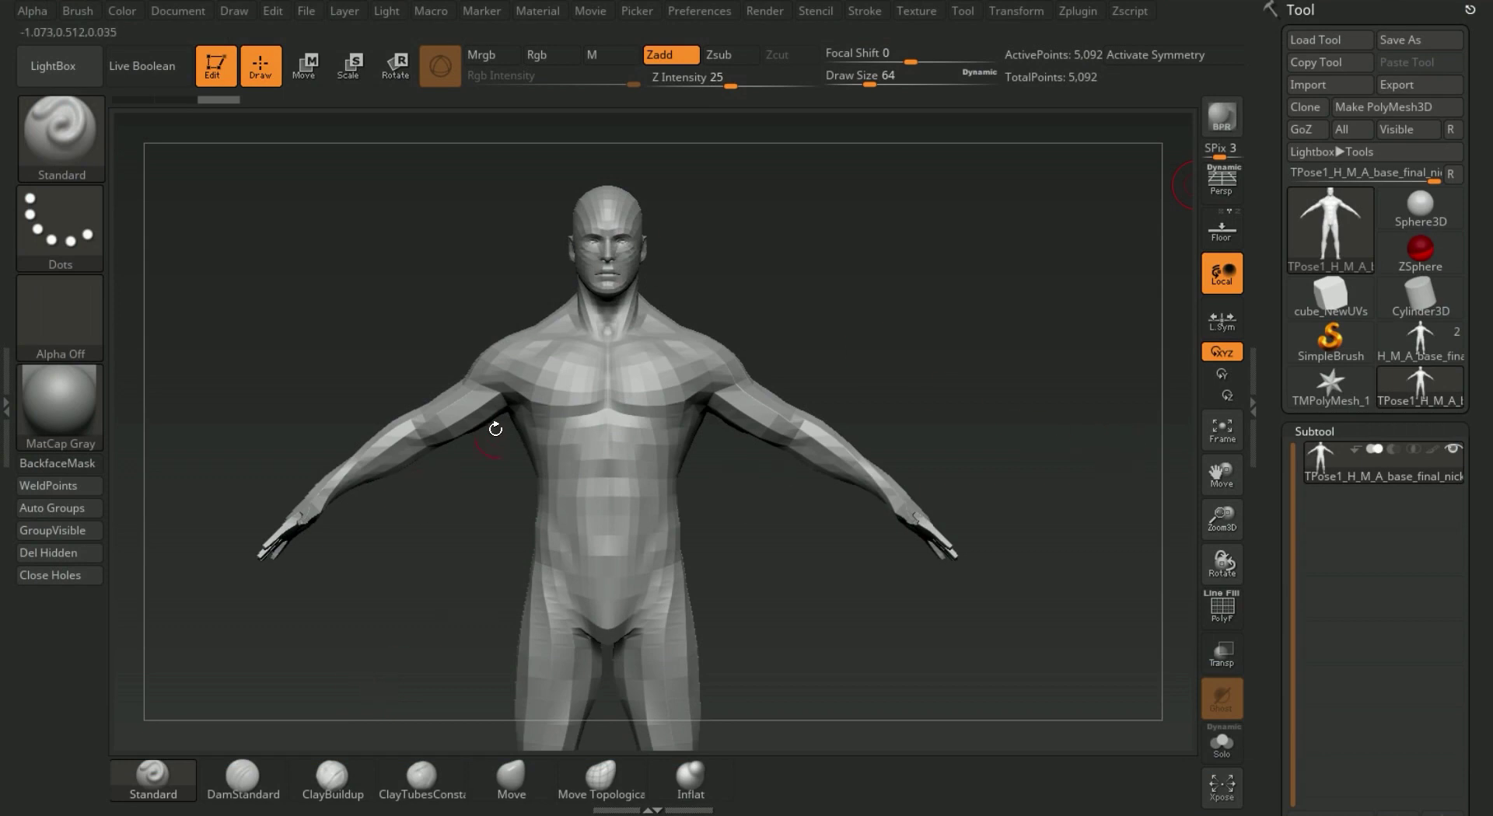
# - Switch to Maya and import Test_TPose.OBJ from the King Pepe project's assets folder
pyautogui.hotkey('alt', 'Tab')
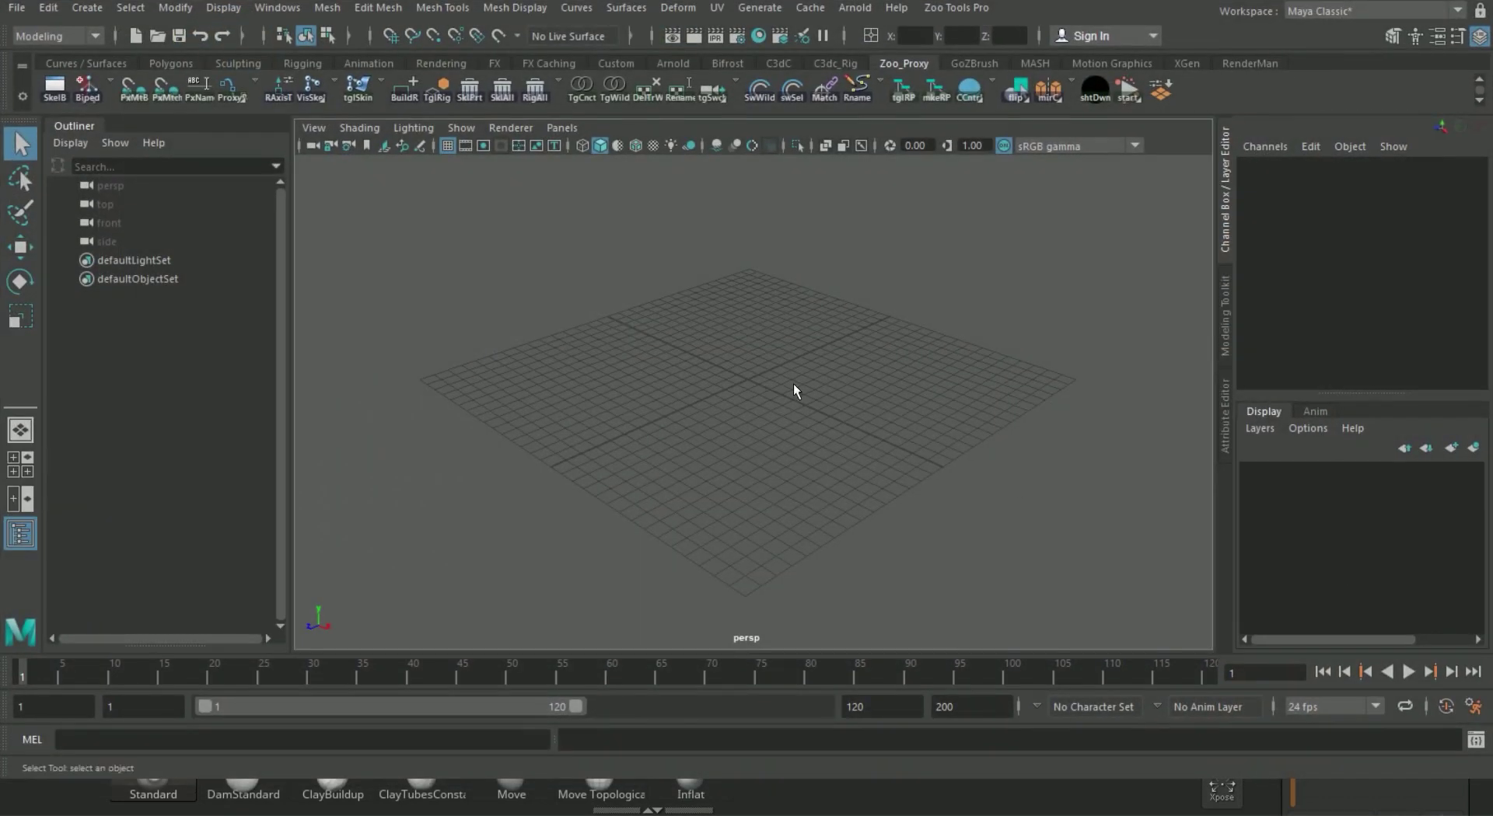
pyautogui.click(17, 8)
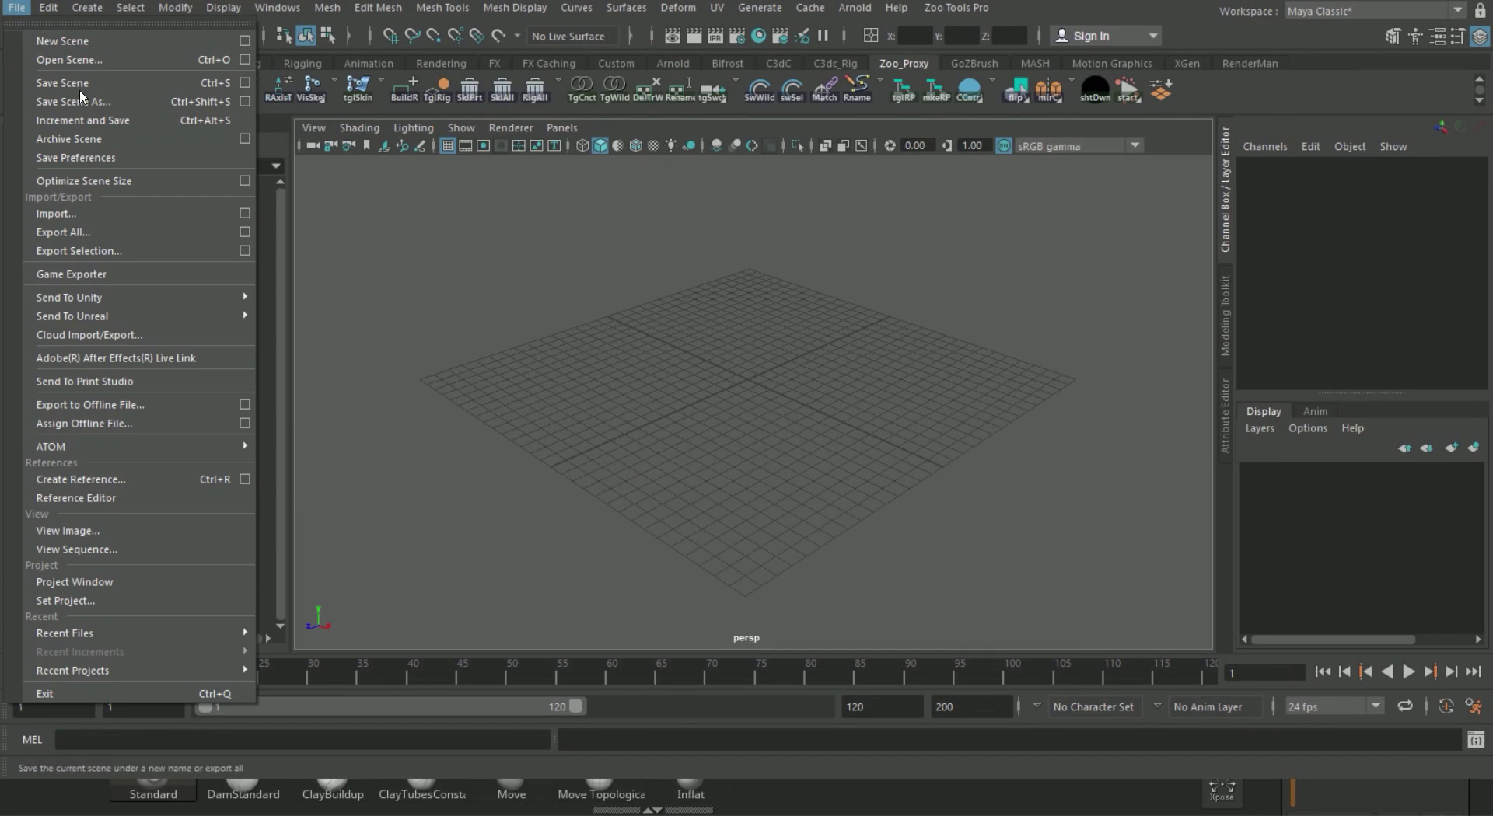
pyautogui.click(56, 213)
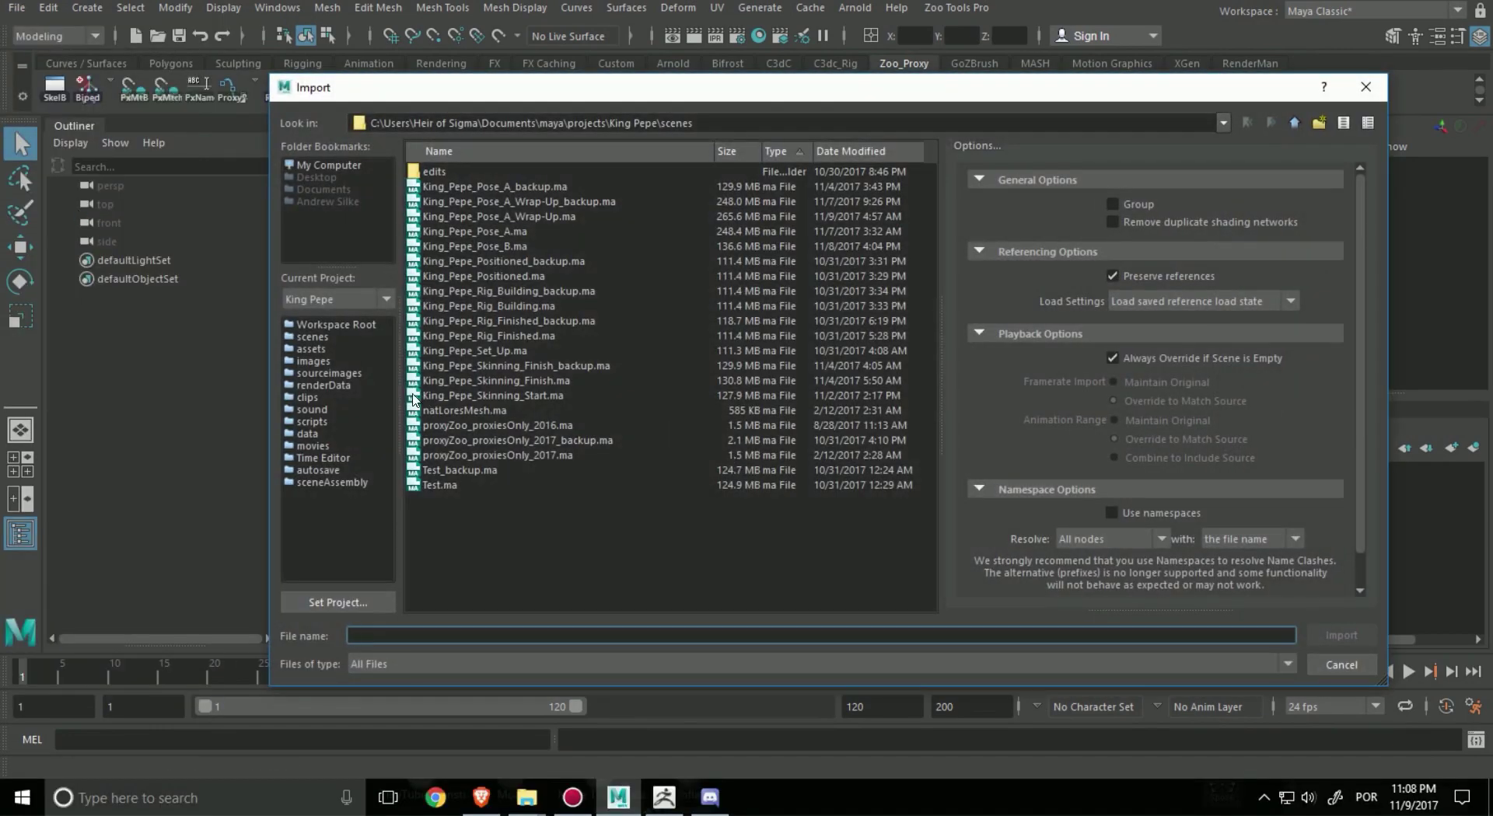
pyautogui.click(311, 349)
pyautogui.moveTo(932, 375); pyautogui.dragTo(924, 553)
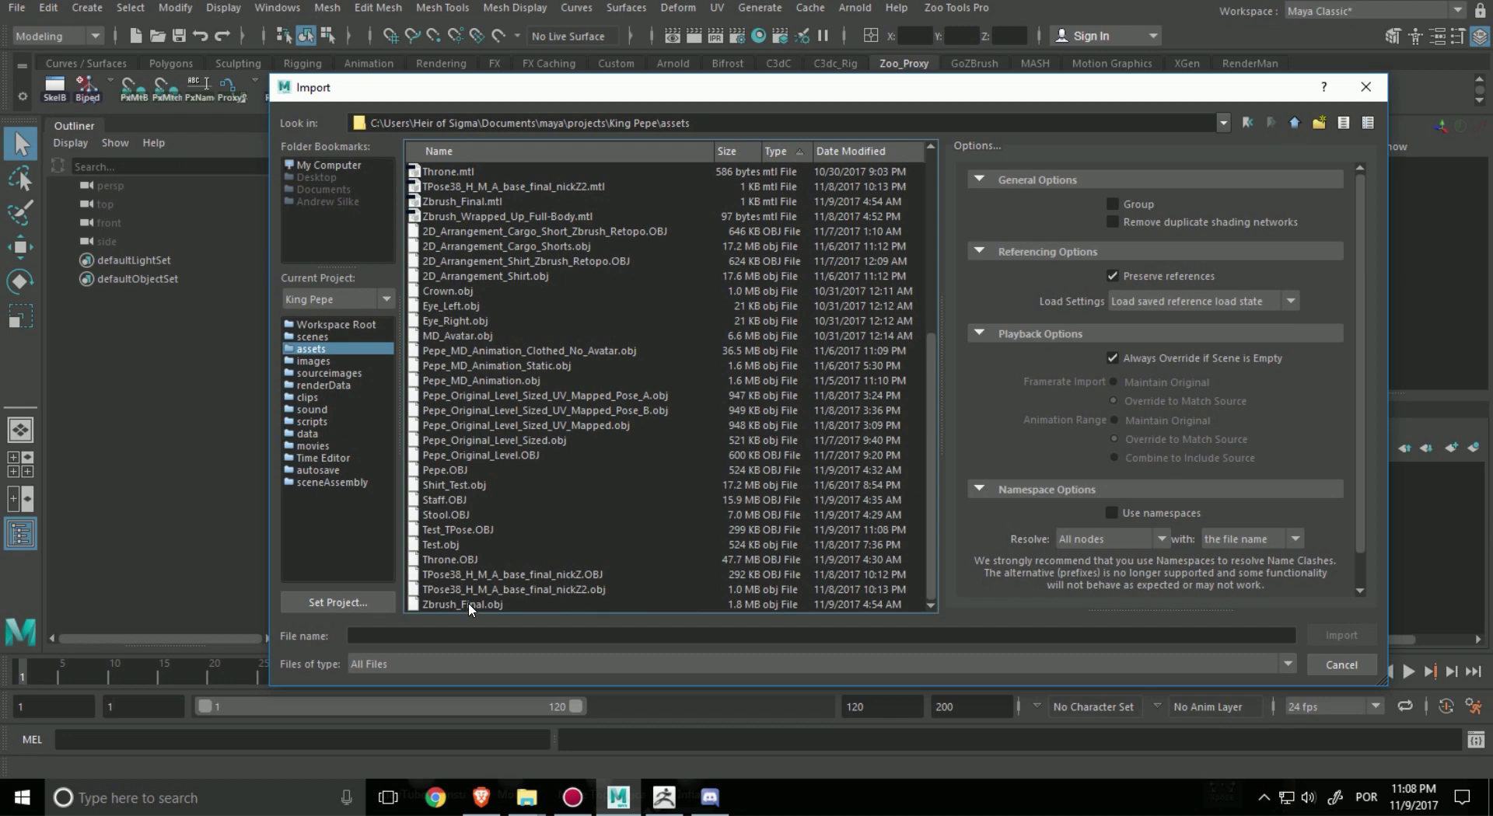
pyautogui.doubleClick(477, 529)
pyautogui.keyDown('alt'); pyautogui.moveTo(737, 473); pyautogui.dragTo(447, 433); pyautogui.keyUp('alt')
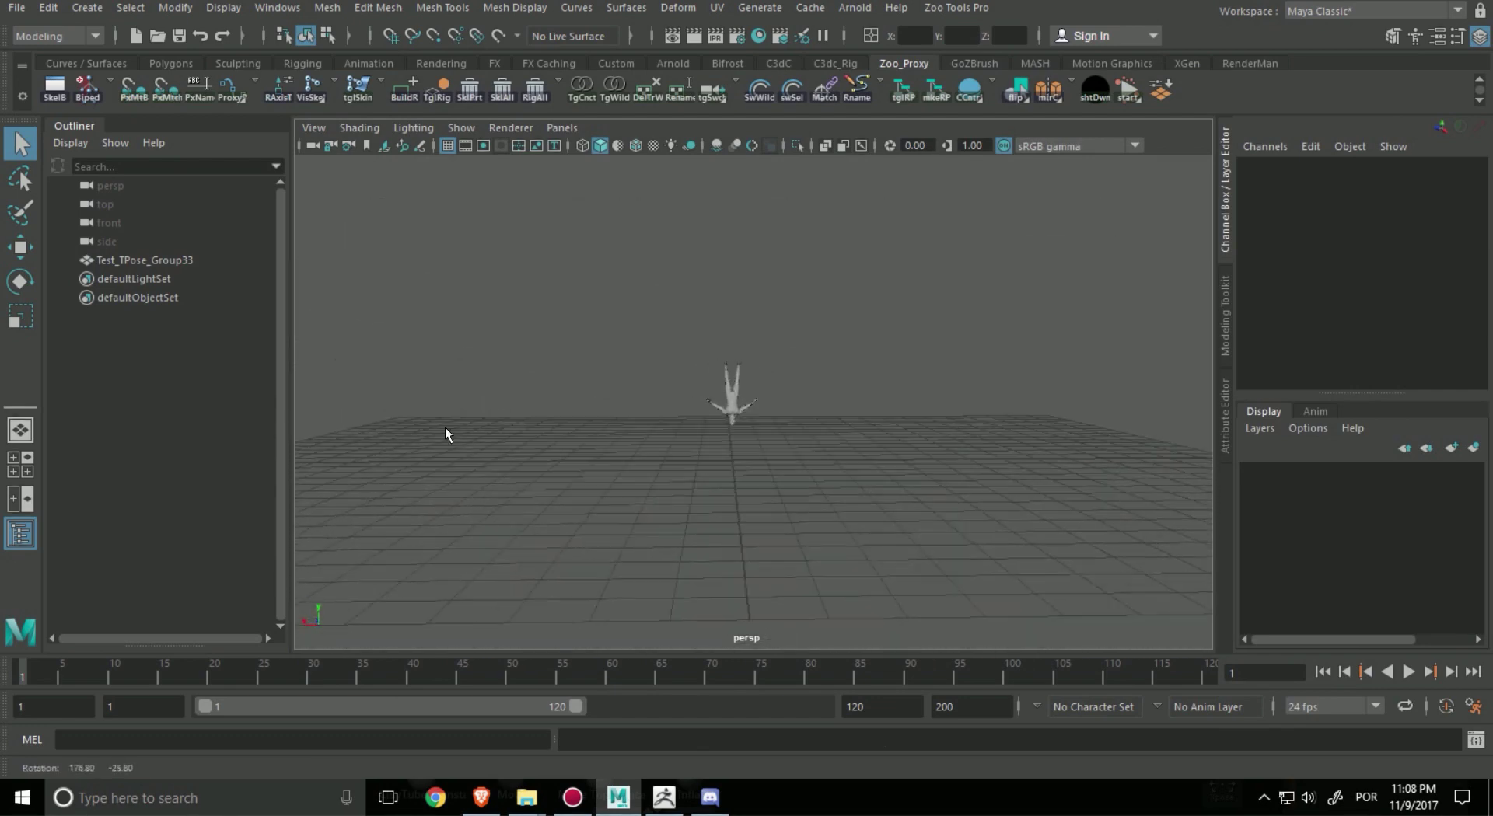
pyautogui.keyDown('alt'); pyautogui.moveTo(447, 433); pyautogui.dragTo(939, 430, button='right'); pyautogui.keyUp('alt')
pyautogui.keyDown('alt'); pyautogui.moveTo(939, 430); pyautogui.dragTo(894, 521); pyautogui.keyUp('alt')
pyautogui.keyDown('alt'); pyautogui.moveTo(894, 521); pyautogui.dragTo(830, 291, button='middle'); pyautogui.keyUp('alt')
pyautogui.press('f')
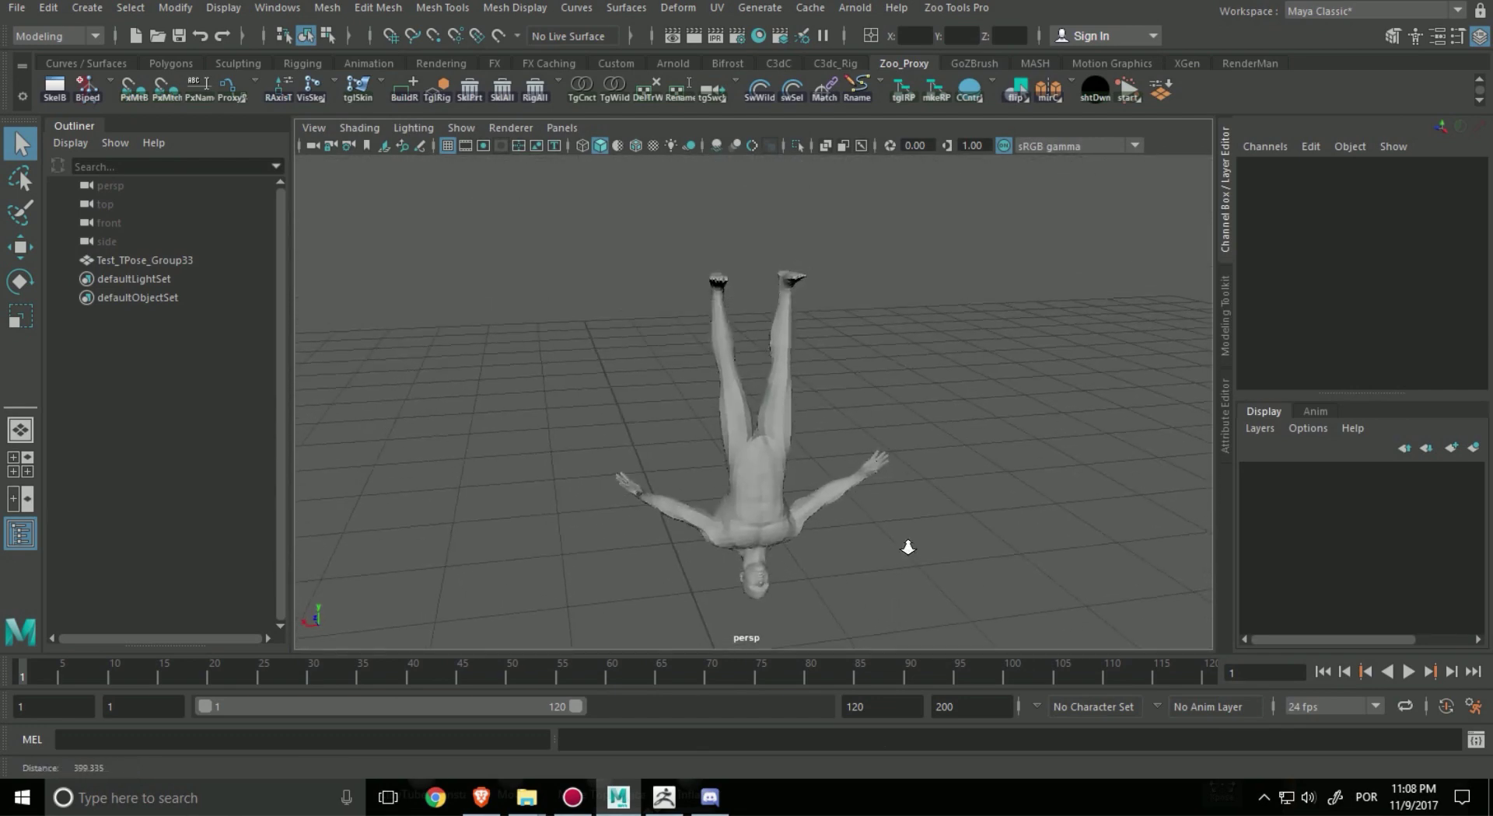
# - Switch to ZBrush and enable the eFlipY export option in the ImportExport preferences
pyautogui.click(665, 798)
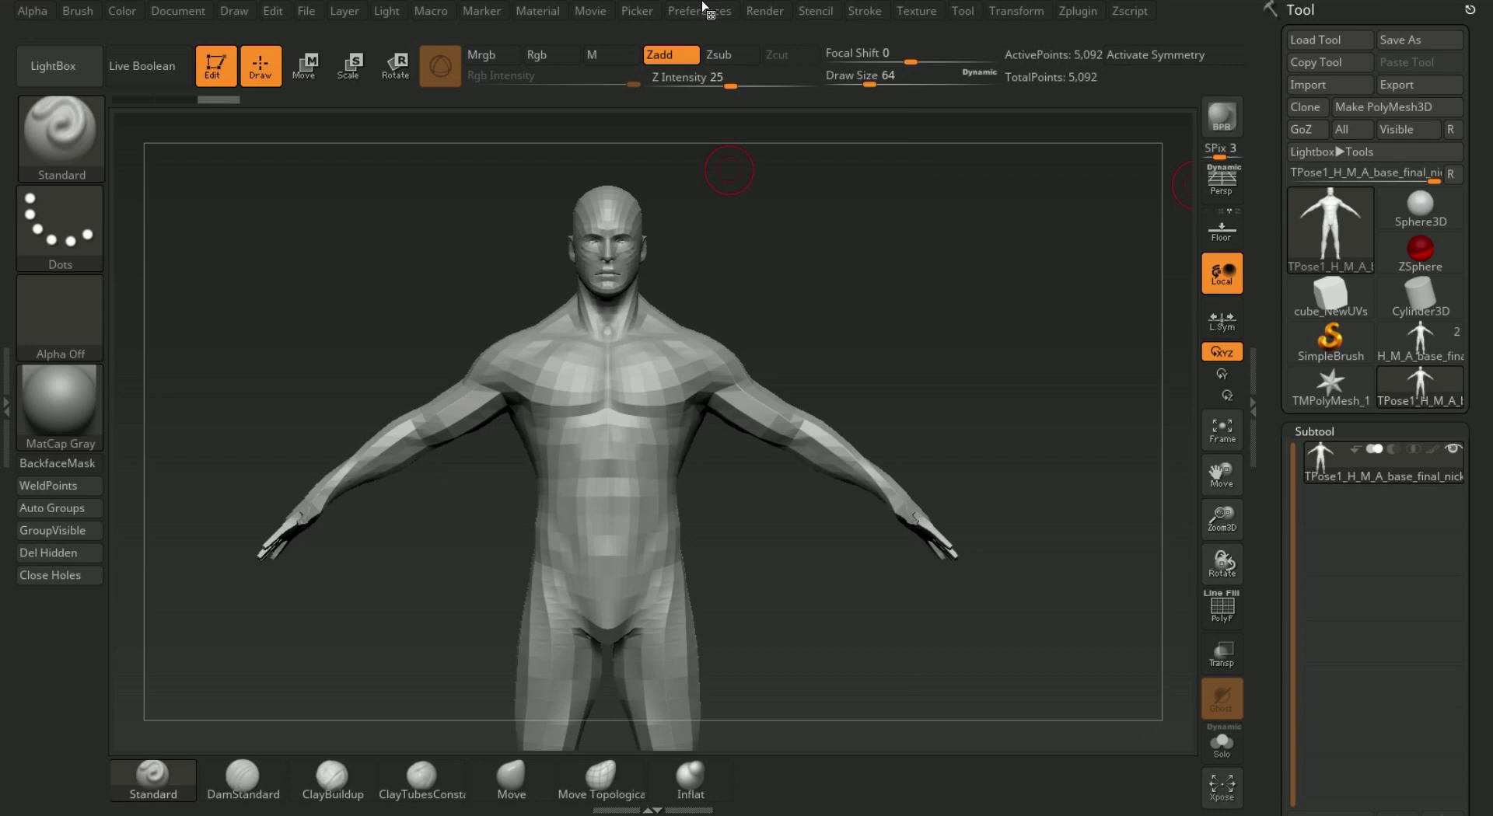
pyautogui.click(705, 7)
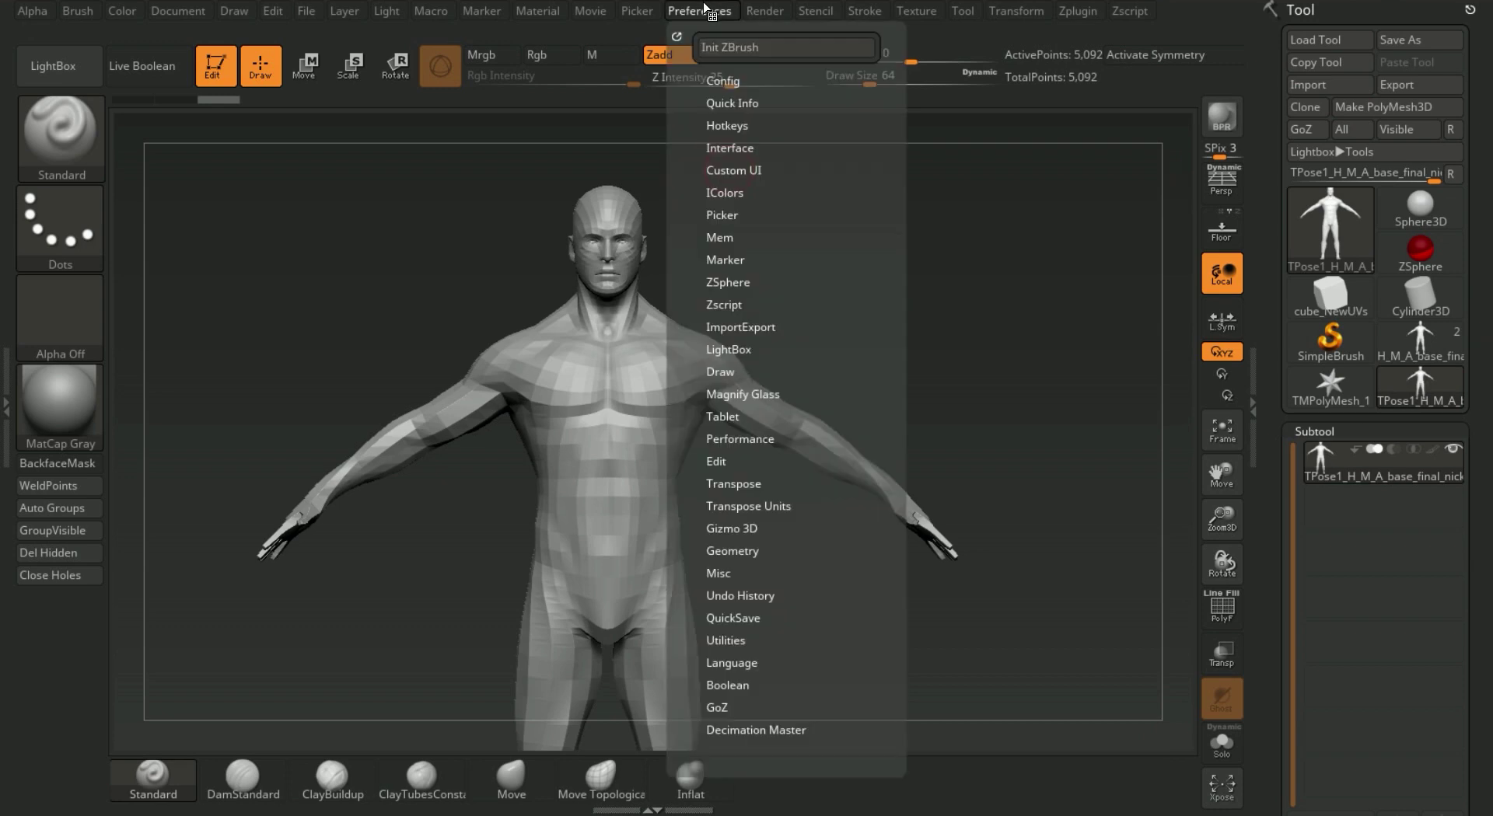
pyautogui.click(740, 327)
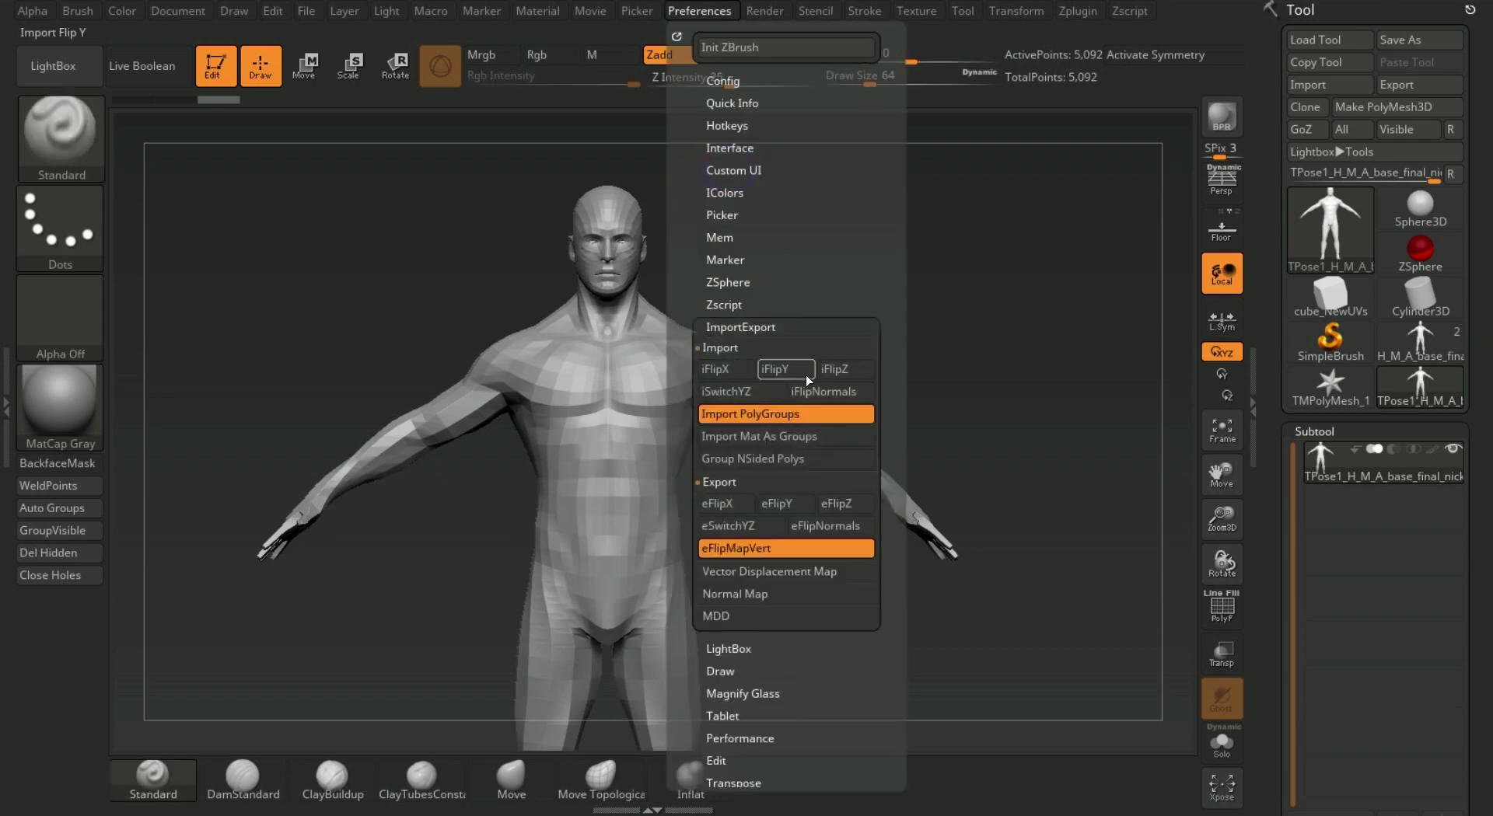
pyautogui.click(786, 503)
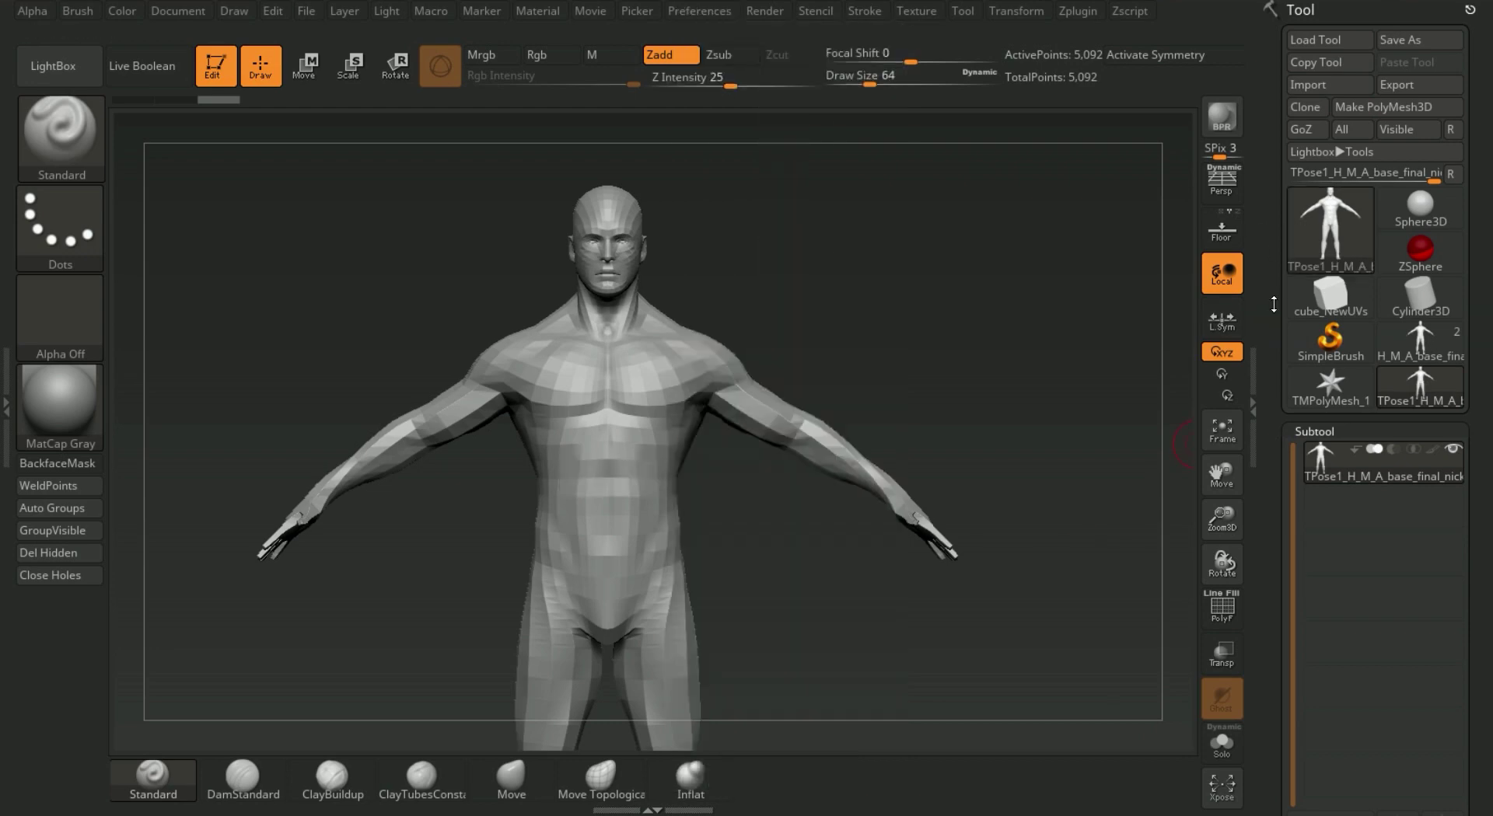
# - Export the TPose1 mesh again as OBJ, overwriting the existing Test_TPose file in the assets folder
pyautogui.click(1390, 90)
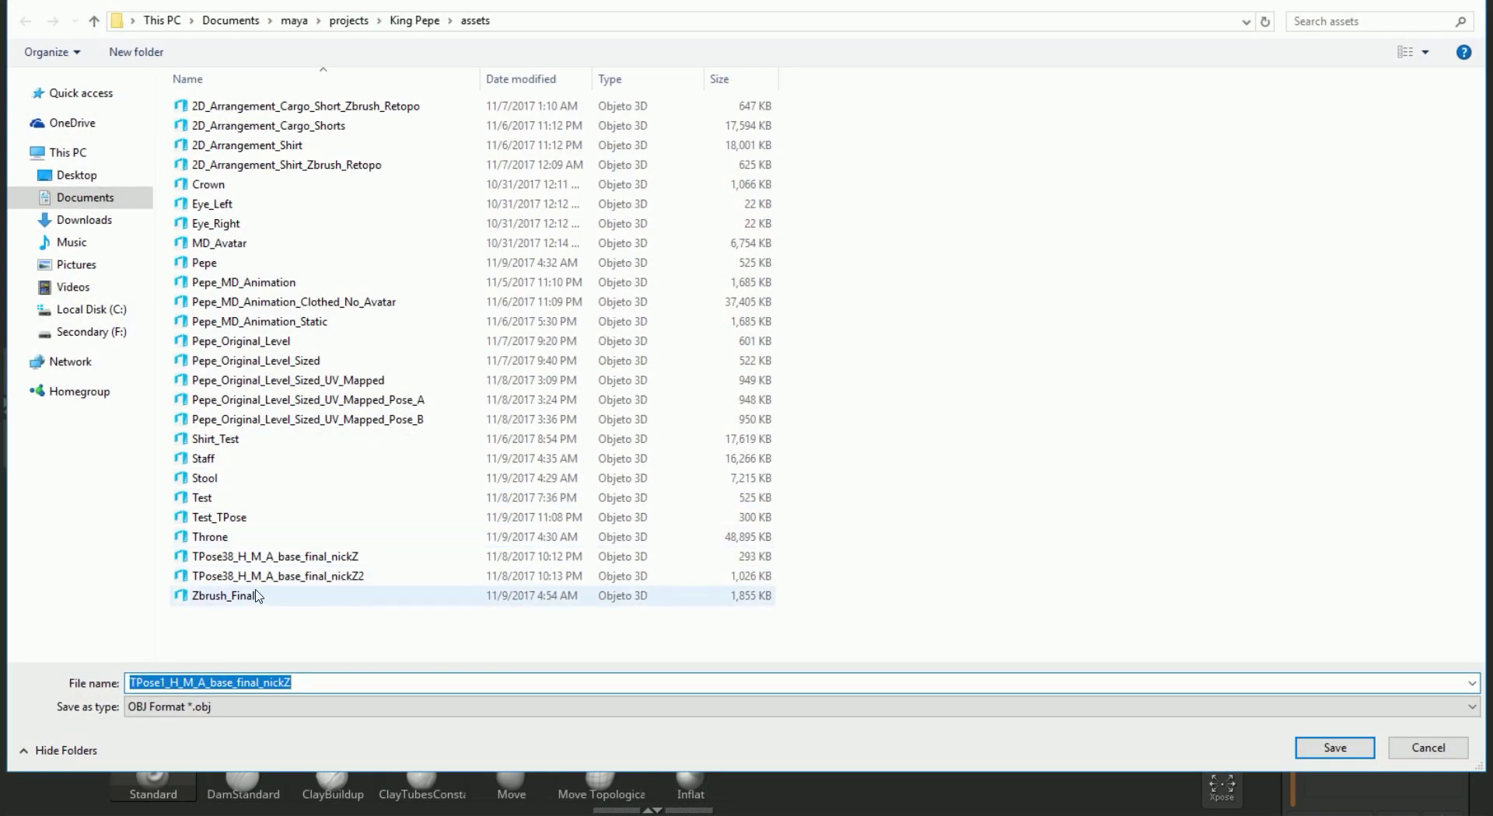
pyautogui.doubleClick(238, 518)
pyautogui.click(803, 391)
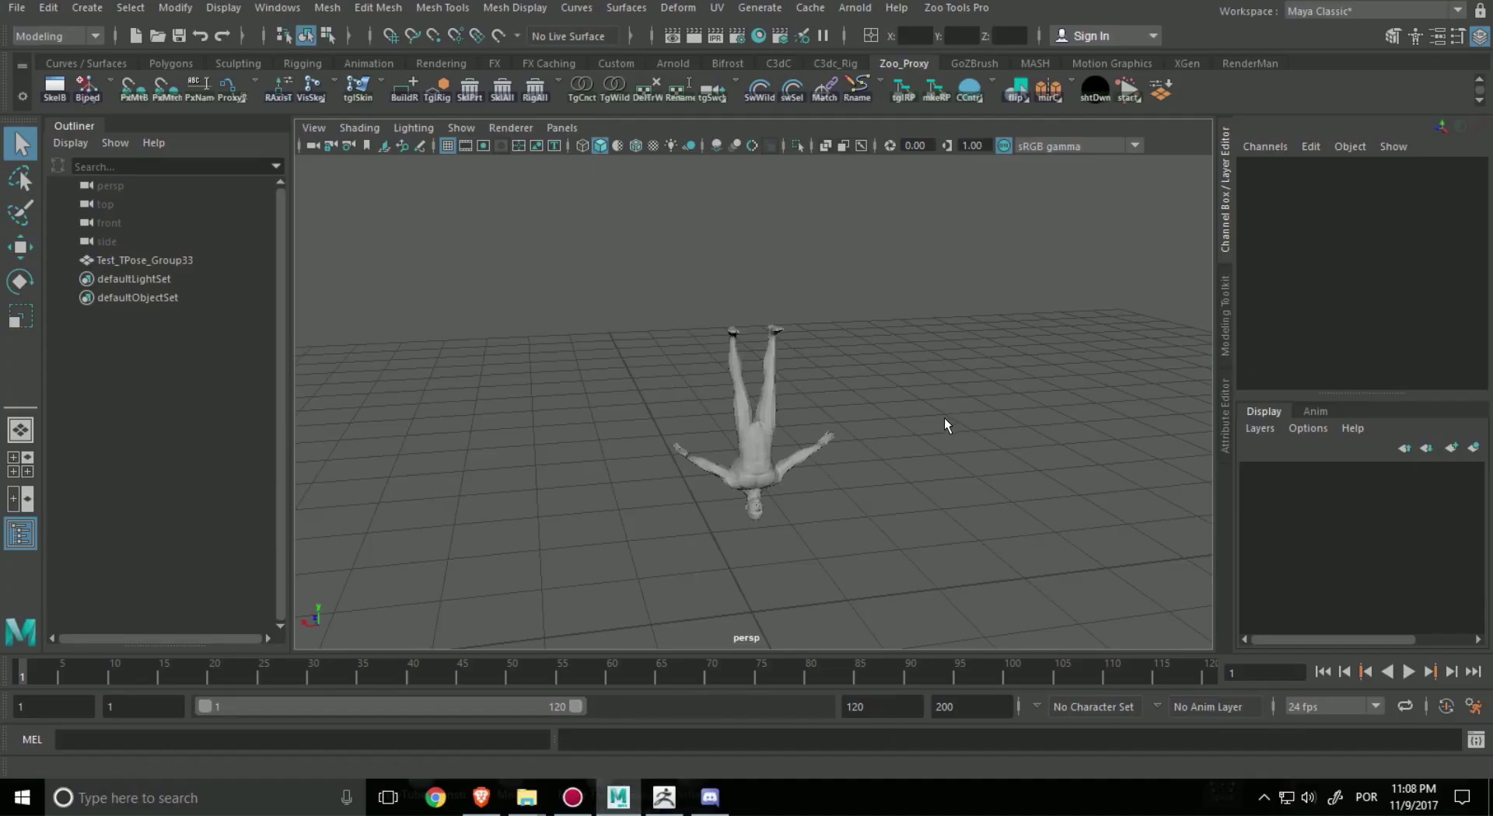
# - Switch to Maya and delete the previously imported Test_TPose body mesh
pyautogui.keyDown('alt'); pyautogui.moveTo(944, 419); pyautogui.dragTo(683, 218); pyautogui.keyUp('alt')
pyautogui.click(742, 447)
pyautogui.press('w')
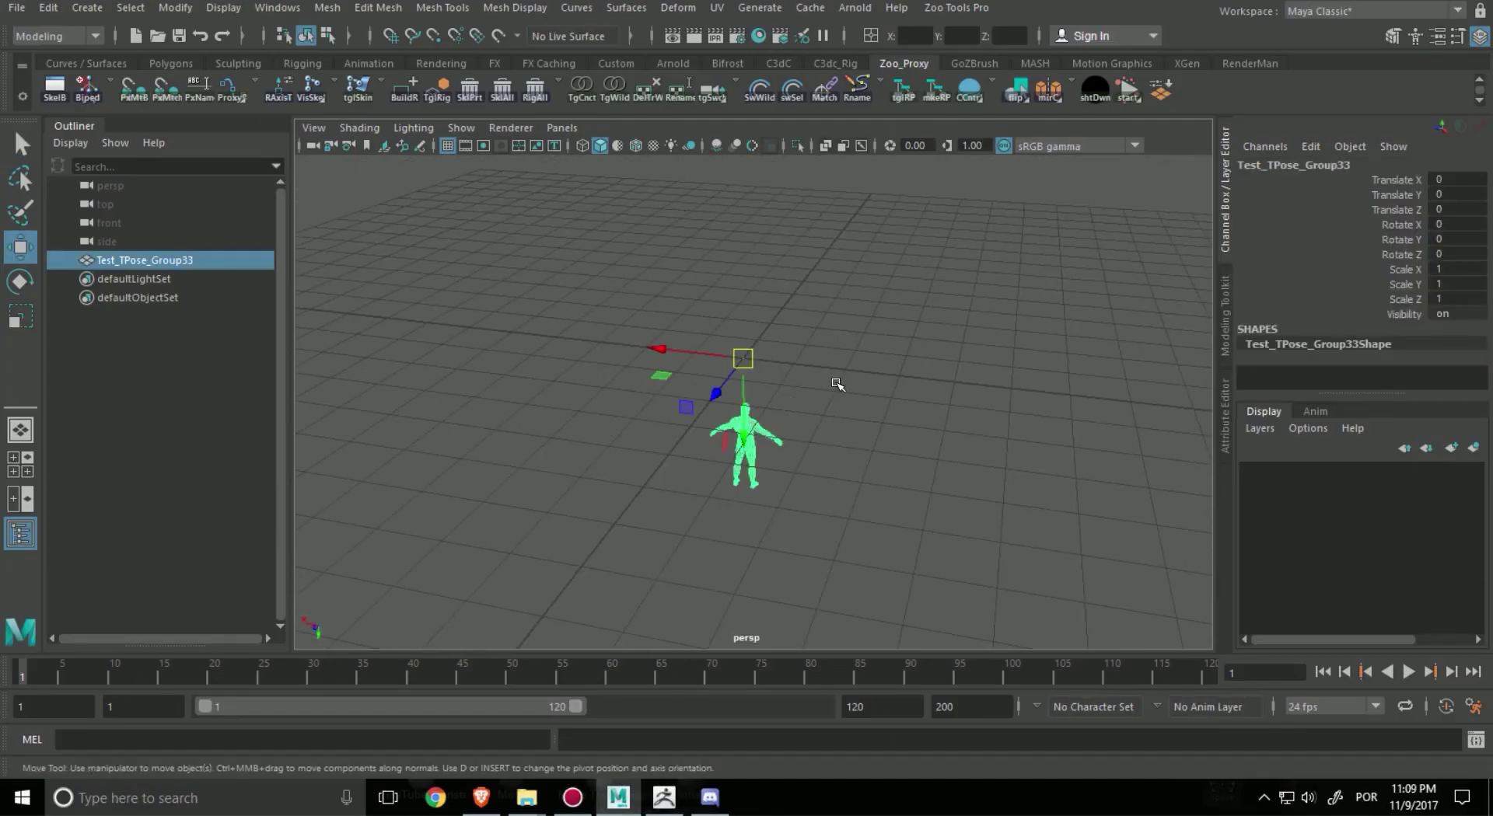
pyautogui.keyDown('alt'); pyautogui.moveTo(833, 384); pyautogui.dragTo(862, 476); pyautogui.keyUp('alt')
pyautogui.press('Delete')
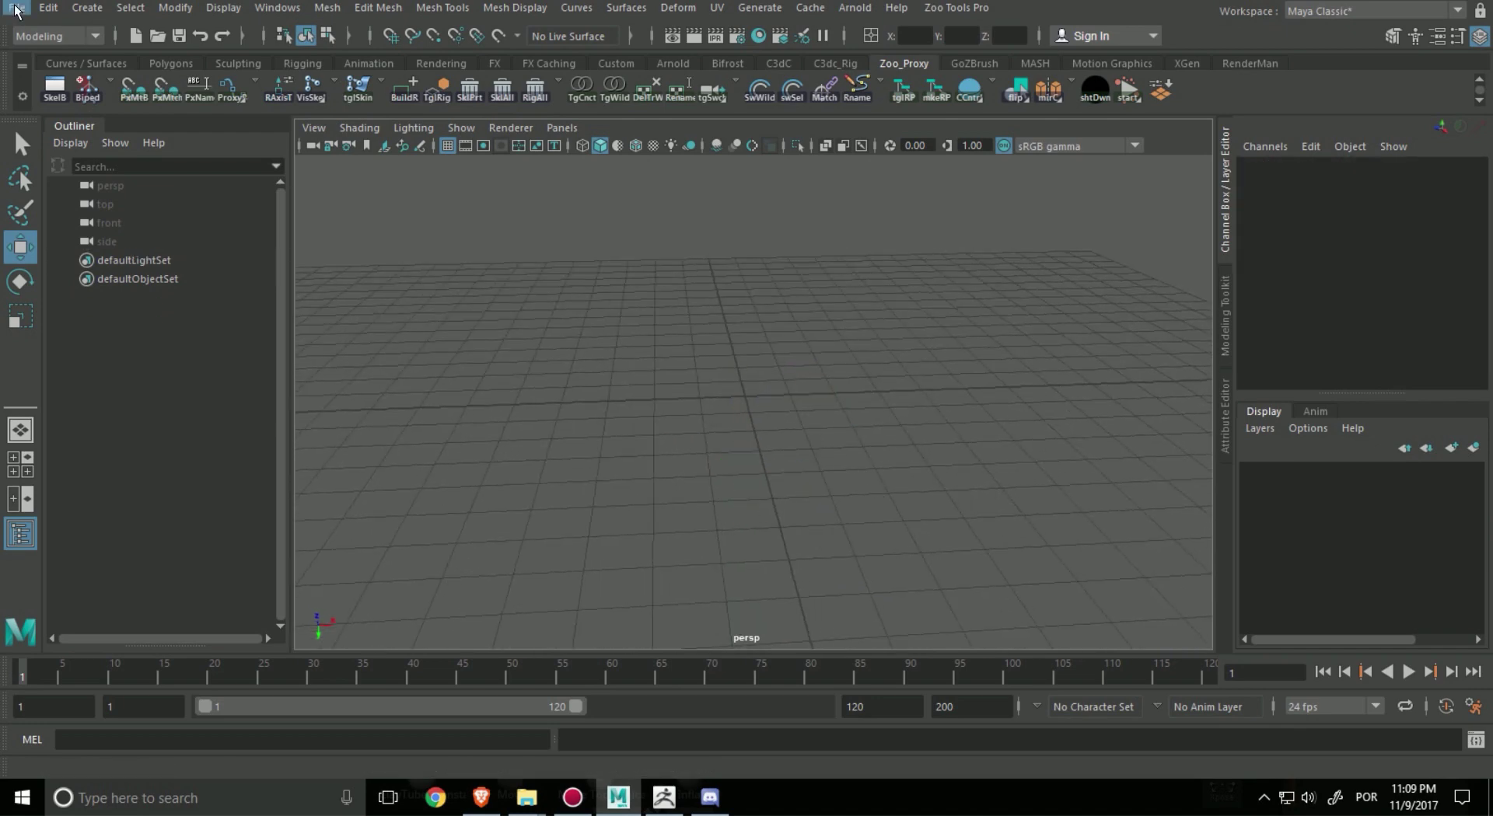
# - Import the re-exported Test_TPose.OBJ from the King Pepe assets folder into the scene
pyautogui.click(16, 7)
pyautogui.click(54, 214)
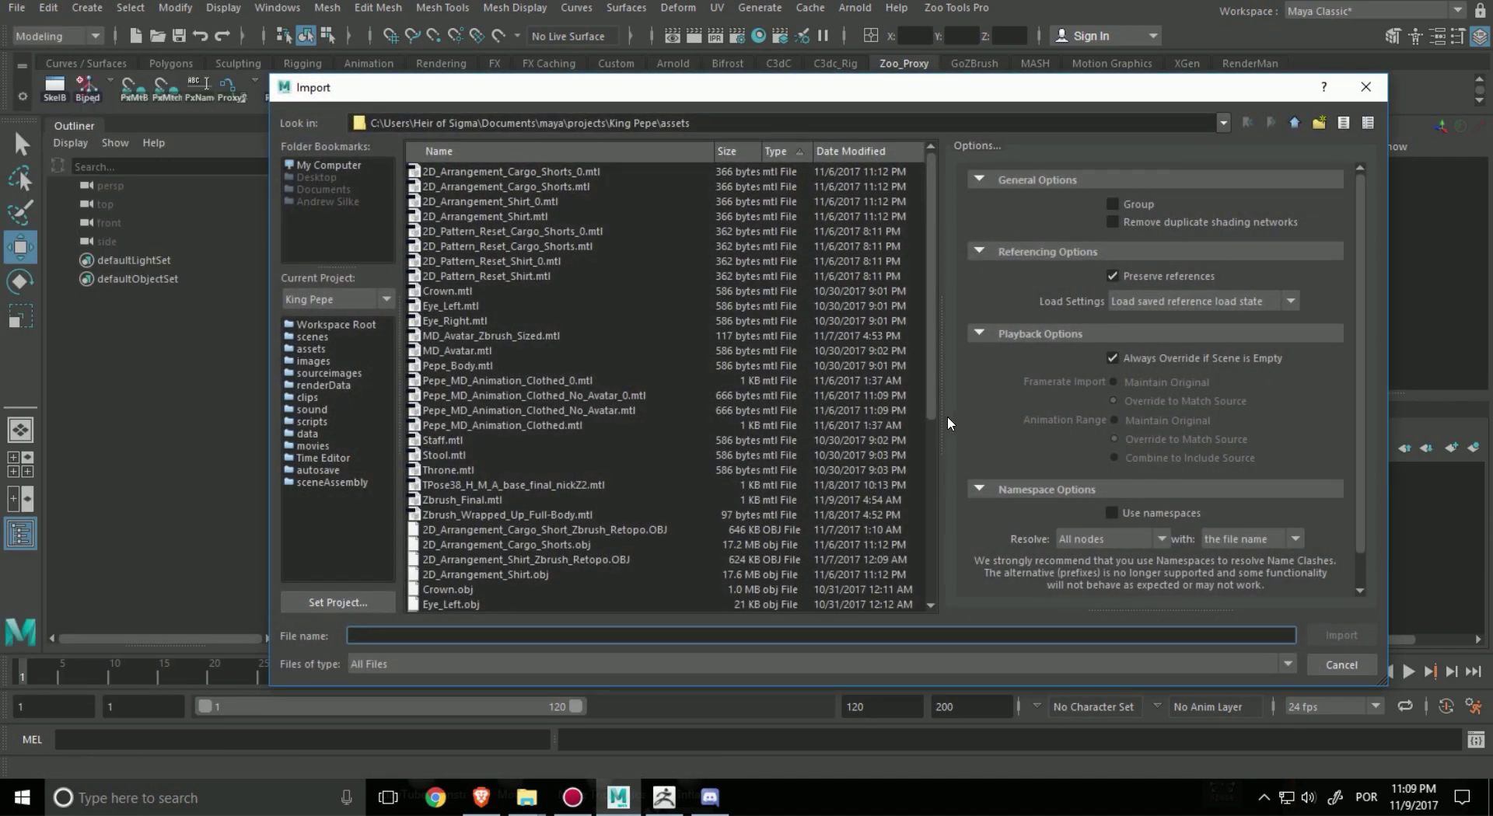
pyautogui.scroll(-7, 577, 583)
pyautogui.doubleClick(445, 532)
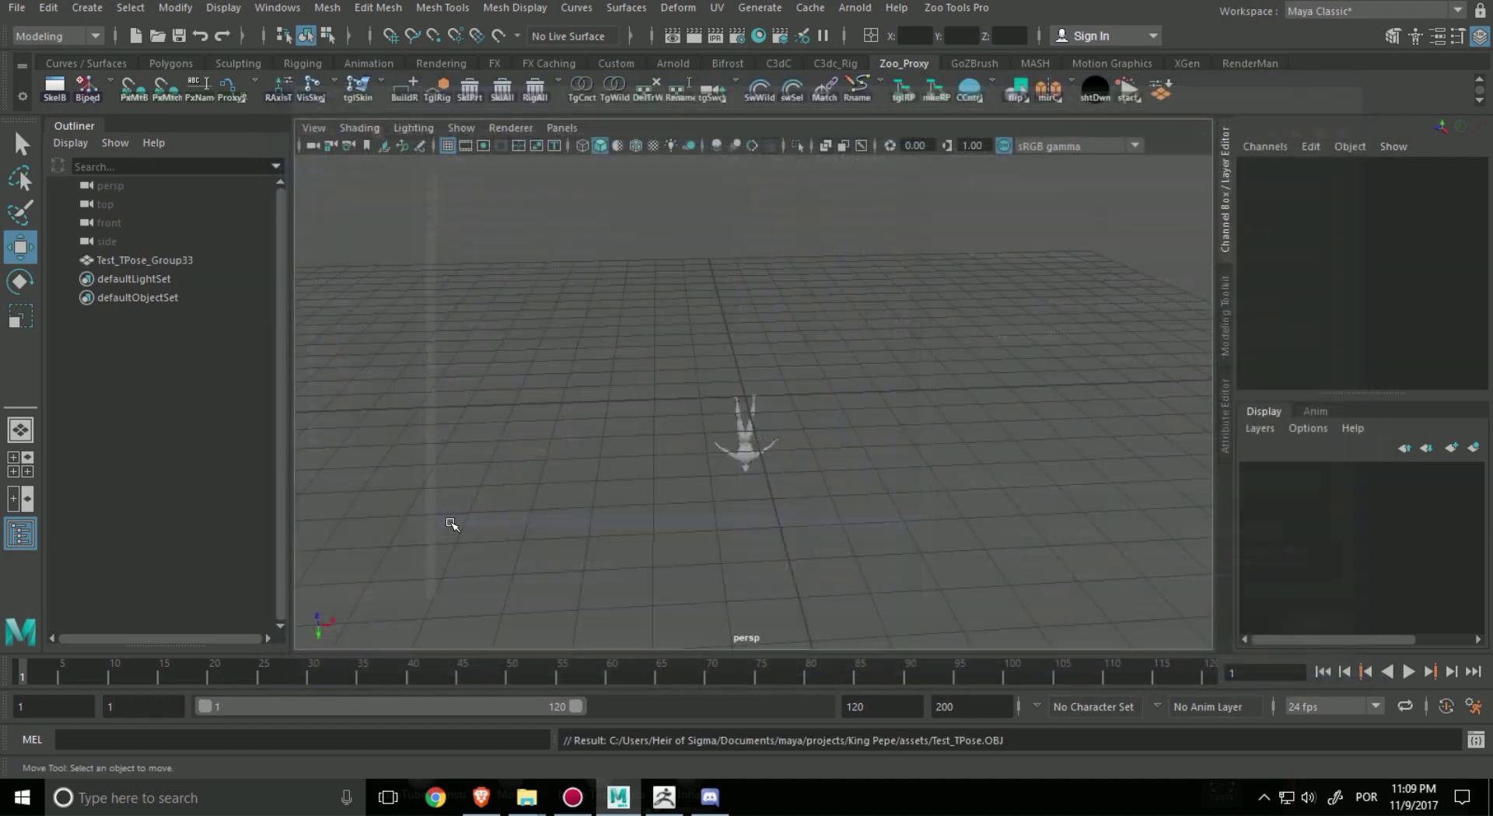
# - Examine the orientation and placement of the re-imported body relative to the grid
pyautogui.keyDown('alt'); pyautogui.moveTo(683, 533); pyautogui.dragTo(645, 482); pyautogui.keyUp('alt')
pyautogui.moveTo(627, 500); pyautogui.dragTo(816, 319)
pyautogui.keyDown('alt'); pyautogui.moveTo(817, 319); pyautogui.dragTo(853, 393); pyautogui.keyUp('alt')
pyautogui.press('w')
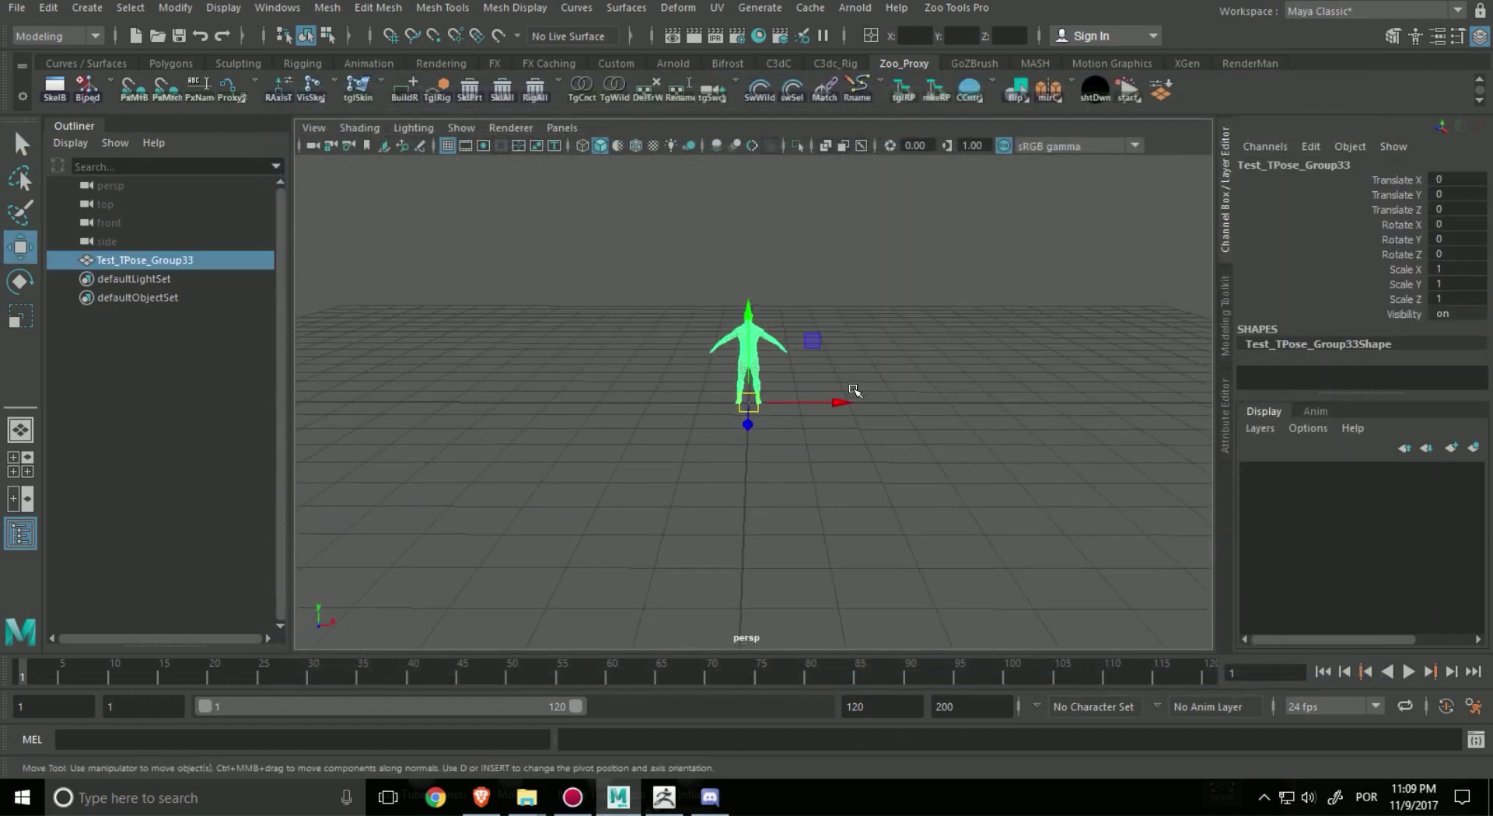
pyautogui.keyDown('alt'); pyautogui.moveTo(853, 394); pyautogui.dragTo(866, 347, button='right'); pyautogui.keyUp('alt')
pyautogui.keyDown('alt'); pyautogui.moveTo(866, 347); pyautogui.dragTo(838, 416, button='middle'); pyautogui.keyUp('alt')
pyautogui.keyDown('alt'); pyautogui.moveTo(838, 416); pyautogui.dragTo(897, 442); pyautogui.keyUp('alt')
pyautogui.click(936, 426)
pyautogui.press('q')
pyautogui.keyDown('alt'); pyautogui.moveTo(897, 443); pyautogui.dragTo(937, 438, button='right'); pyautogui.keyUp('alt')
pyautogui.moveTo(936, 438)
pyautogui.keyDown('alt'); pyautogui.mouseDown()
pyautogui.moveTo(1126, 438)
pyautogui.moveTo(969, 417)
pyautogui.moveTo(920, 450)
pyautogui.moveTo(1073, 440)
pyautogui.moveTo(982, 417)
pyautogui.moveTo(910, 440)
pyautogui.mouseUp(); pyautogui.keyUp('alt')
pyautogui.keyDown('alt'); pyautogui.moveTo(909, 440); pyautogui.dragTo(777, 388, button='right'); pyautogui.keyUp('alt')
pyautogui.keyDown('alt'); pyautogui.moveTo(777, 387); pyautogui.dragTo(790, 385); pyautogui.keyUp('alt')
# - Import MD_Avatar.obj from the King Pepe assets folder as a size reference
pyautogui.click(17, 7)
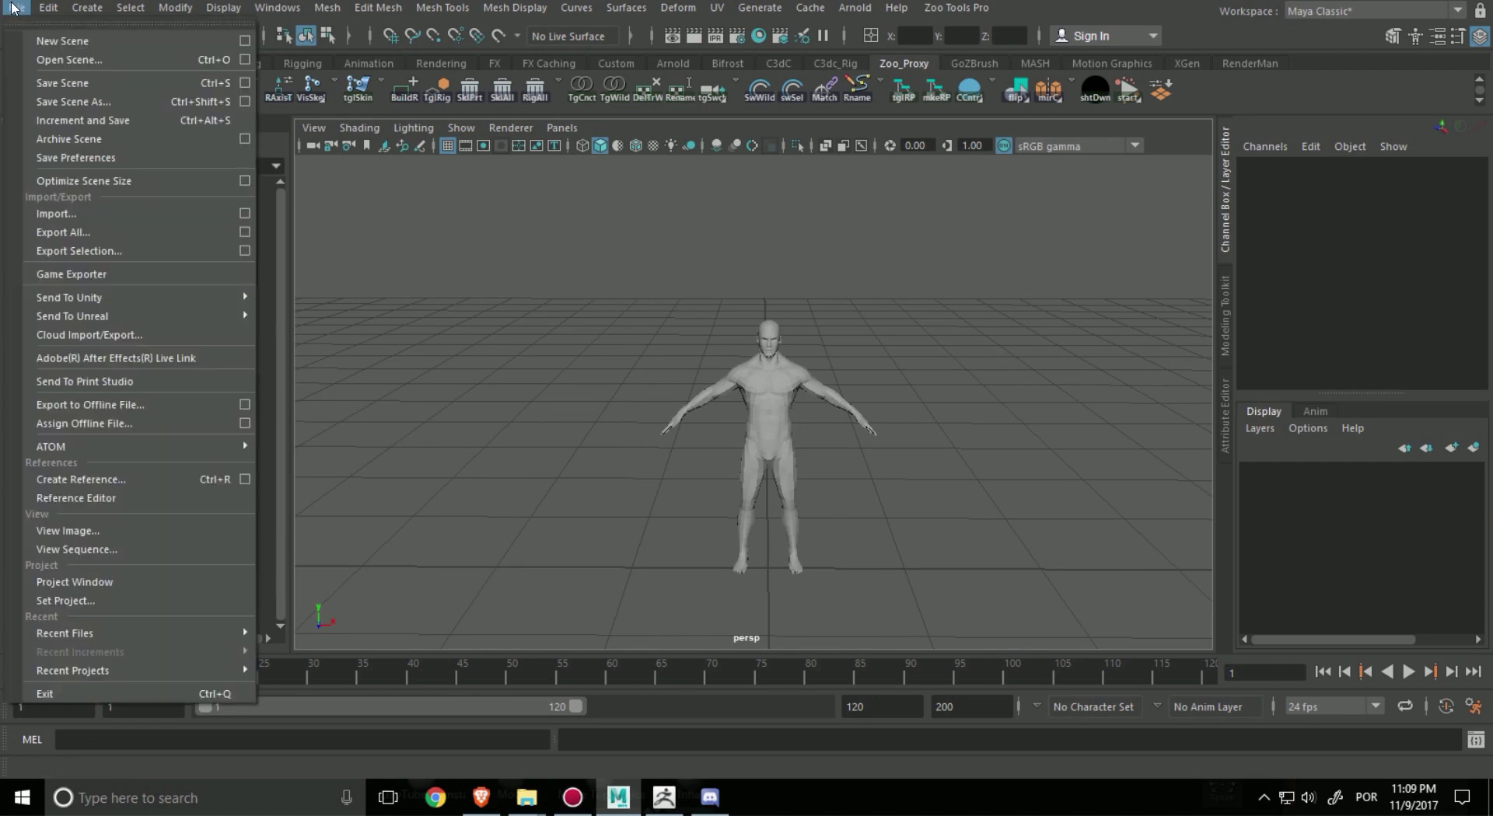
pyautogui.click(35, 220)
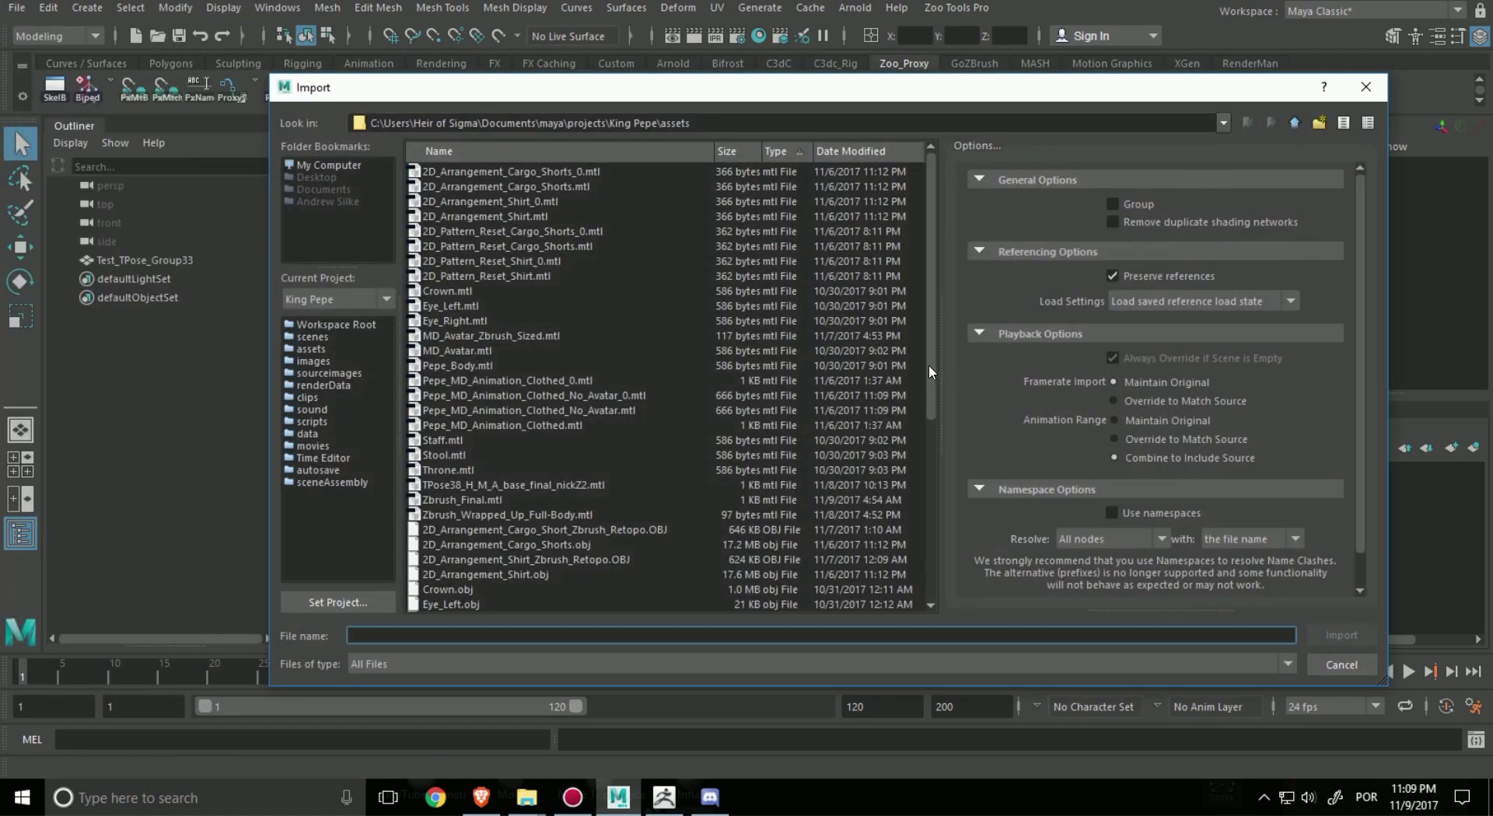
pyautogui.moveTo(928, 366); pyautogui.dragTo(912, 524)
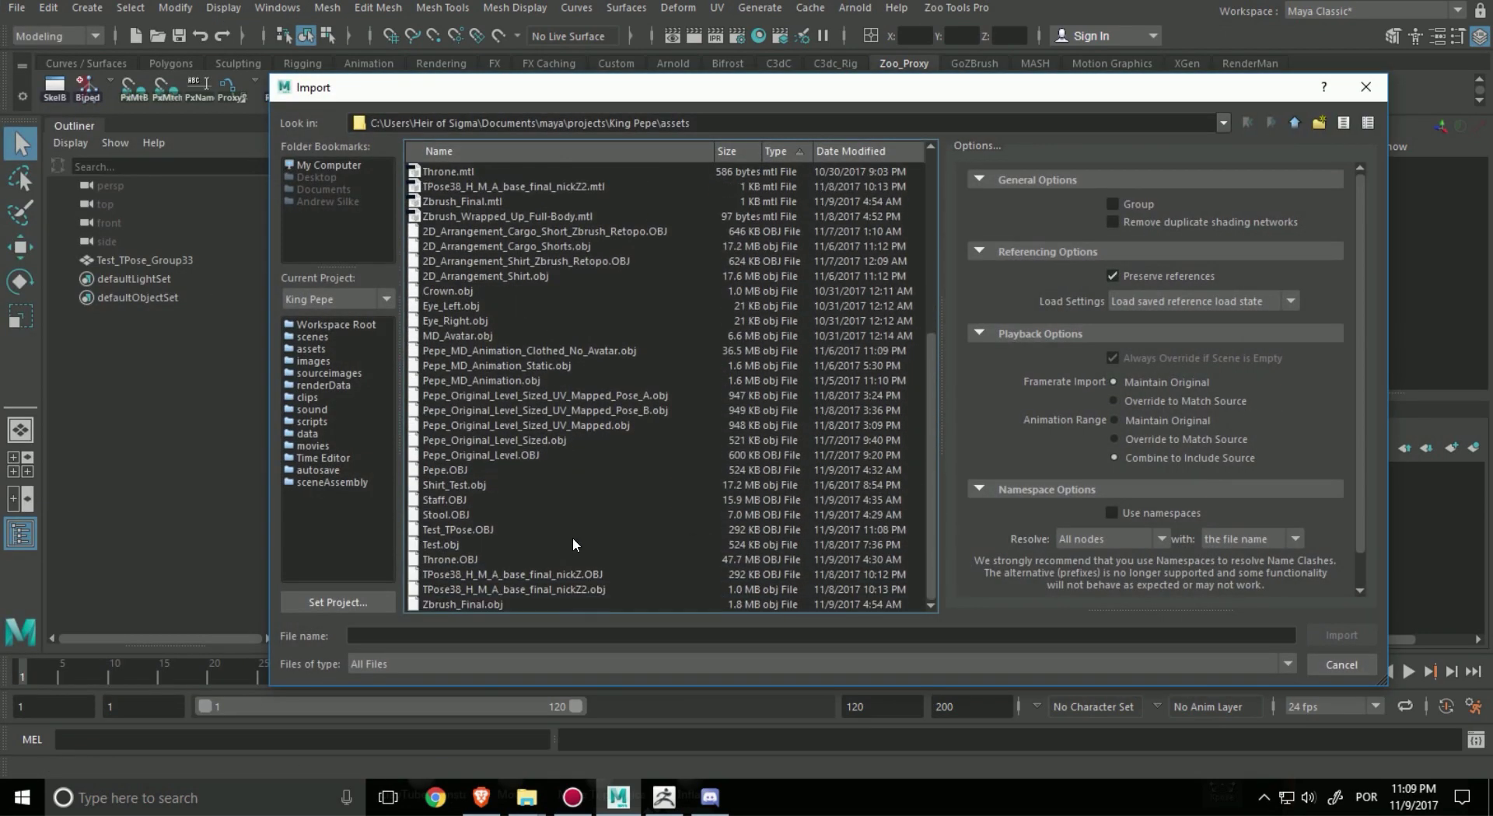
pyautogui.doubleClick(480, 333)
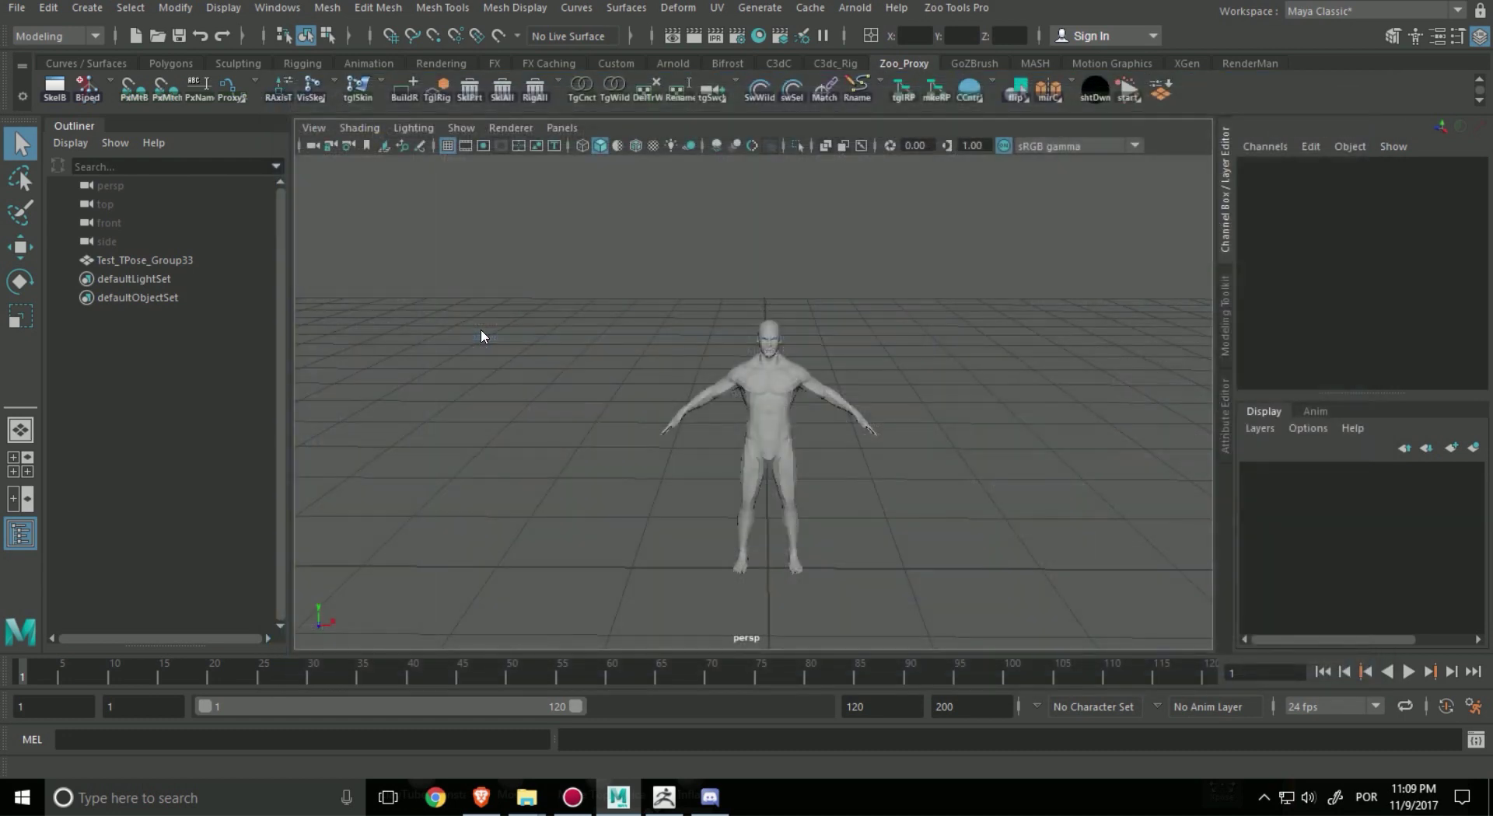
# - Compare the size of the imported MD avatar mesh with the T-pose body
pyautogui.moveTo(752, 467)
pyautogui.keyDown('alt'); pyautogui.mouseDown()
pyautogui.moveTo(940, 464)
pyautogui.moveTo(996, 443)
pyautogui.moveTo(751, 470)
pyautogui.mouseUp(); pyautogui.keyUp('alt')
pyautogui.keyDown('alt'); pyautogui.moveTo(751, 470); pyautogui.dragTo(586, 386, button='right'); pyautogui.keyUp('alt')
pyautogui.moveTo(586, 386)
pyautogui.keyDown('alt'); pyautogui.mouseDown()
pyautogui.moveTo(687, 377)
pyautogui.moveTo(610, 376)
pyautogui.mouseUp(); pyautogui.keyUp('alt')
pyautogui.keyDown('alt'); pyautogui.moveTo(610, 376); pyautogui.dragTo(753, 380, button='right'); pyautogui.keyUp('alt')
pyautogui.click(752, 380)
pyautogui.keyDown('alt'); pyautogui.moveTo(791, 550); pyautogui.dragTo(812, 326, button='middle'); pyautogui.keyUp('alt')
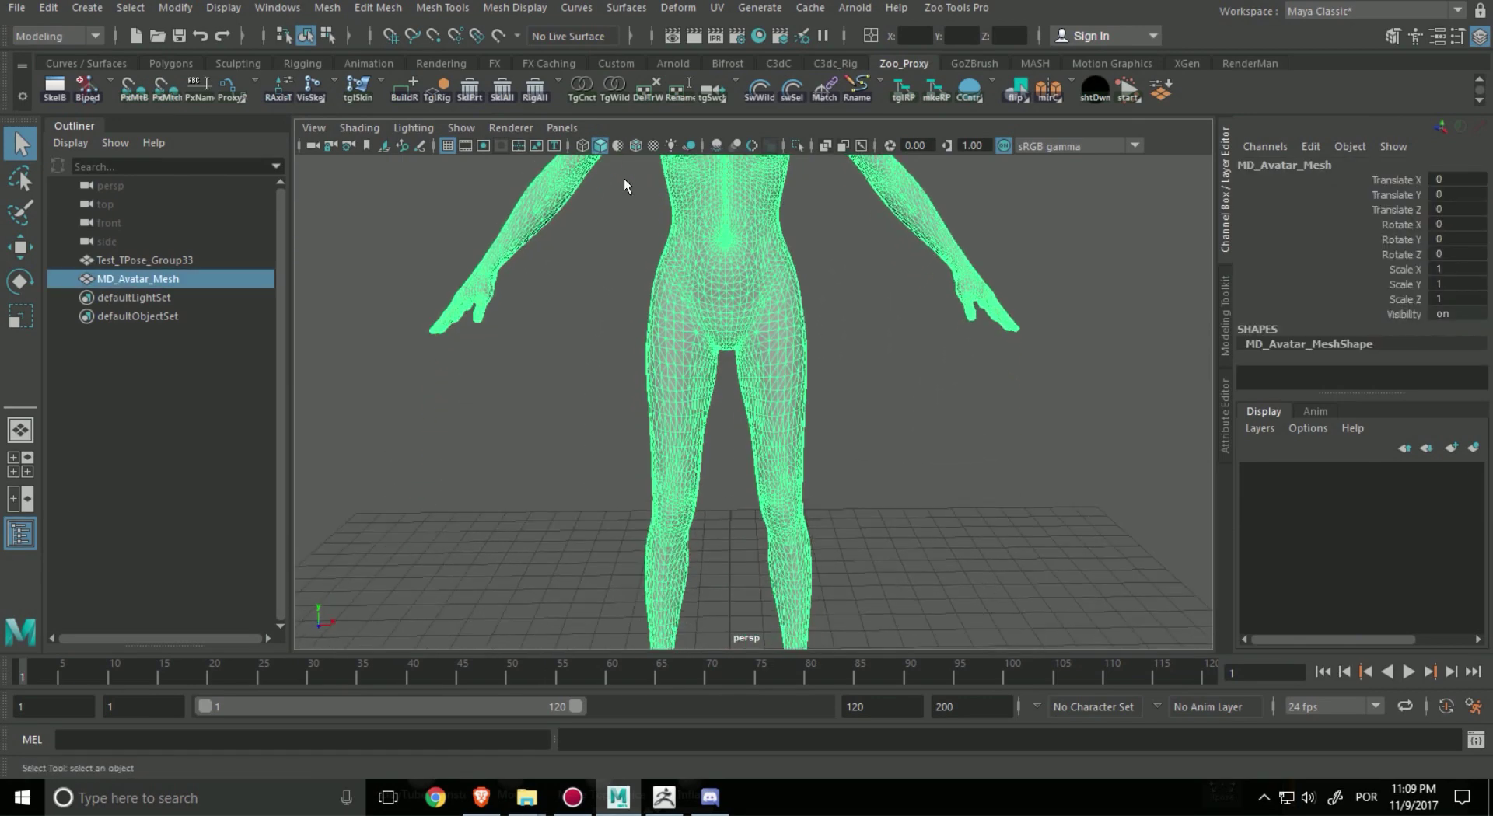
pyautogui.keyDown('alt'); pyautogui.moveTo(775, 519); pyautogui.dragTo(793, 216, button='middle'); pyautogui.keyUp('alt')
pyautogui.keyDown('alt'); pyautogui.moveTo(798, 271); pyautogui.dragTo(651, 227); pyautogui.keyUp('alt')
pyautogui.scroll(5, 882, 327)
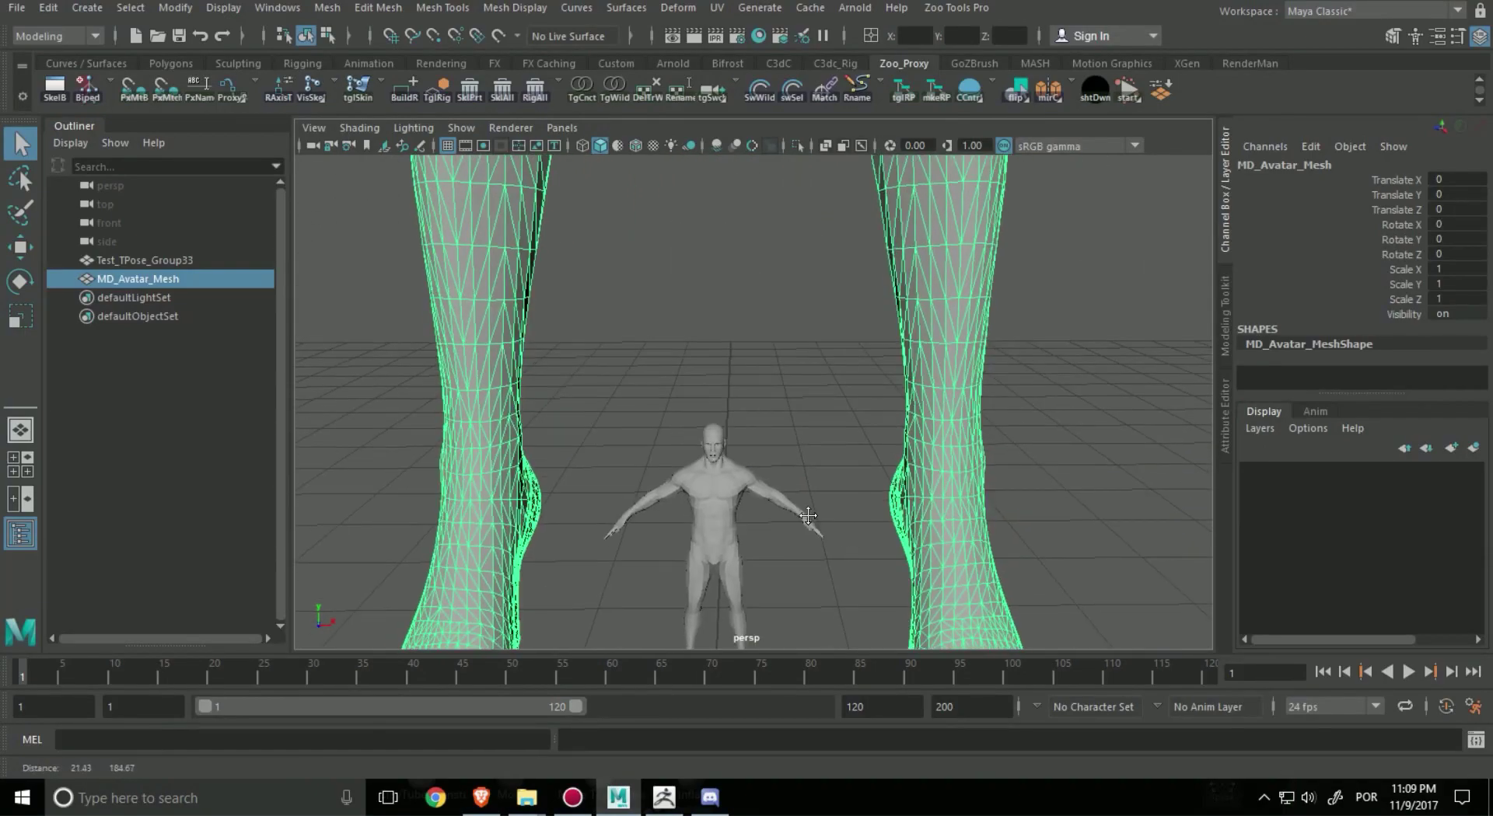
pyautogui.scroll(-5, 813, 512)
# - Select the T-pose body between the avatar's feet and scale it up uniformly to about 10.28, near the MD avatar's height
pyautogui.click(784, 442)
pyautogui.press('f')
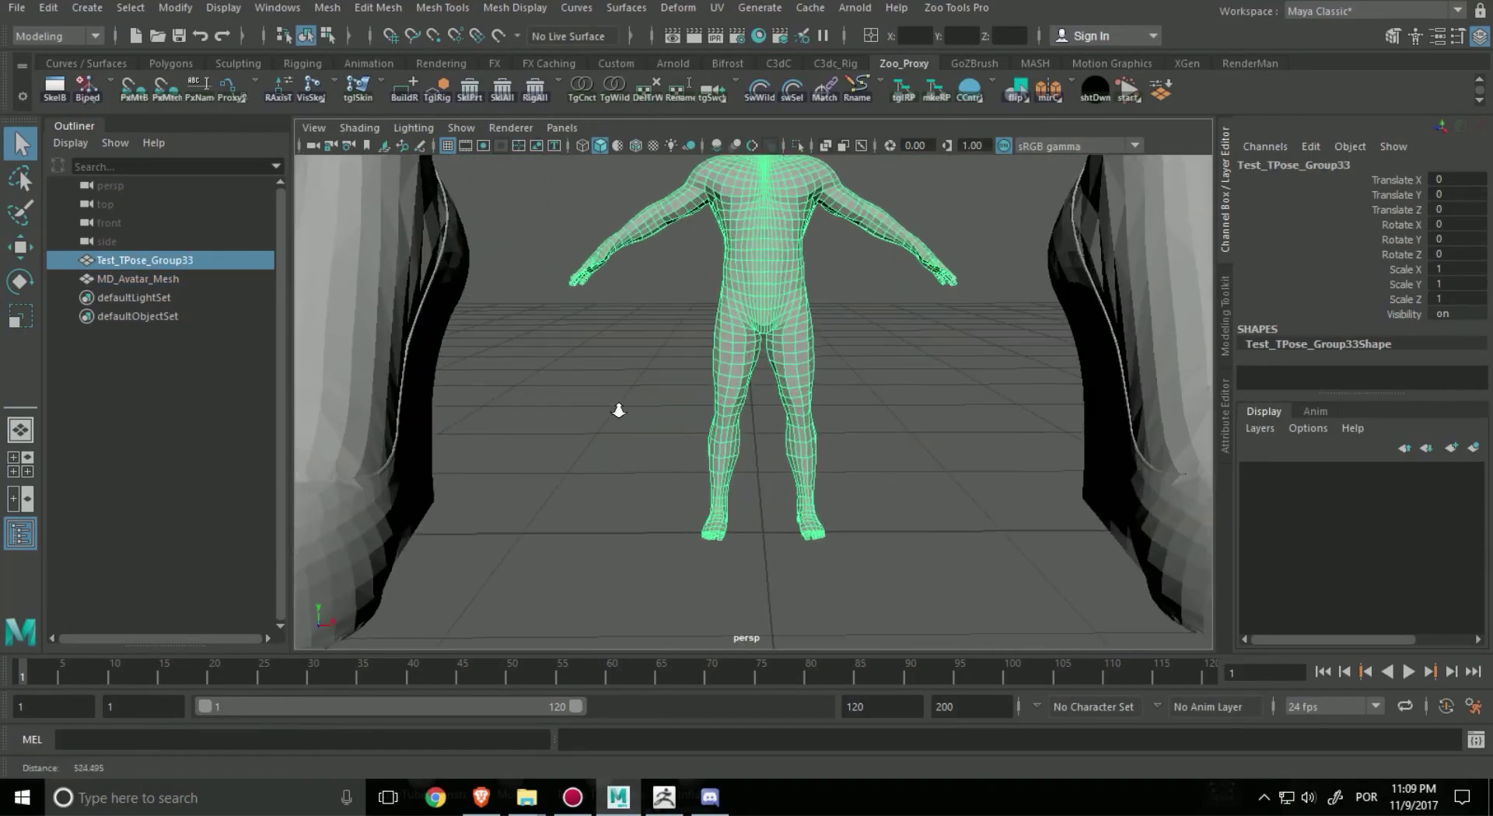
pyautogui.scroll(4, 819, 417)
pyautogui.scroll(-6, 767, 311)
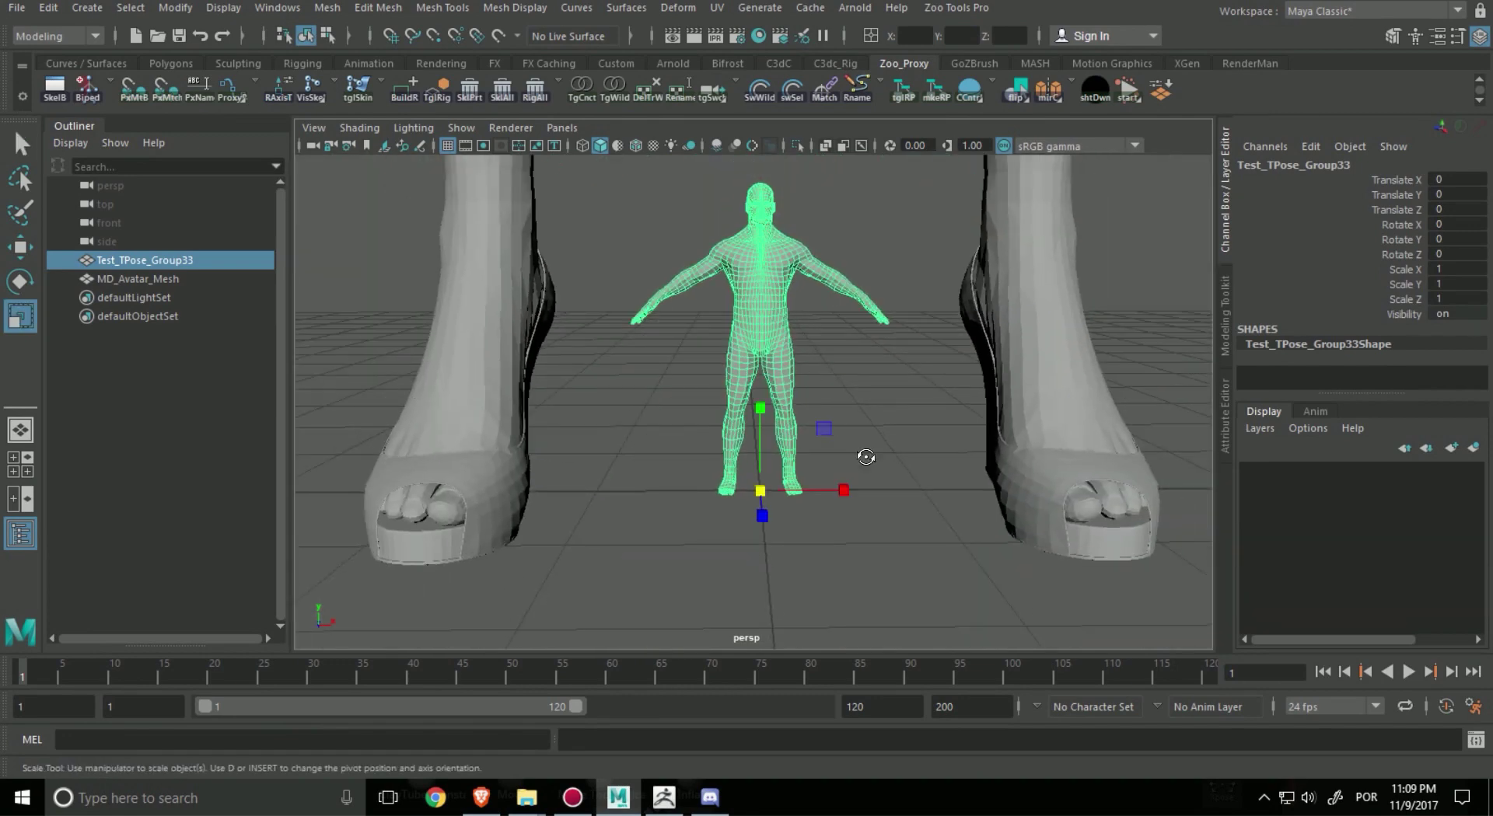
pyautogui.scroll(-4, 866, 457)
pyautogui.moveTo(745, 427); pyautogui.dragTo(1014, 506)
pyautogui.scroll(-3, 856, 435)
pyautogui.keyDown('alt'); pyautogui.moveTo(820, 407); pyautogui.dragTo(821, 491, button='middle'); pyautogui.keyUp('alt')
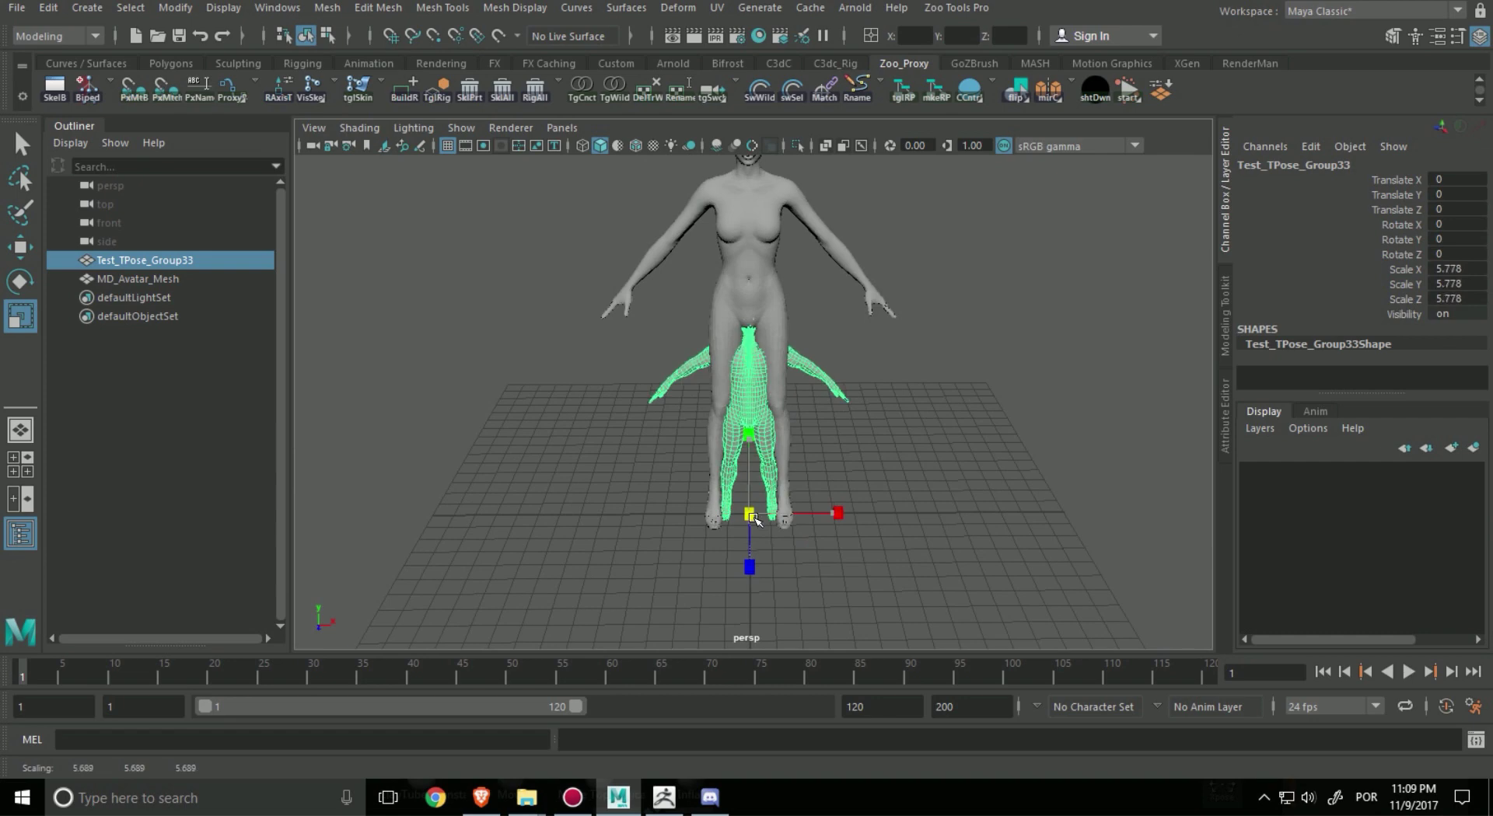
pyautogui.moveTo(753, 517); pyautogui.dragTo(946, 553)
# - Check the body's overlap with the MD avatar and increase its uniform scale to about 11.45
pyautogui.keyDown('alt'); pyautogui.moveTo(932, 444); pyautogui.dragTo(909, 377); pyautogui.keyUp('alt')
pyautogui.keyDown('alt'); pyautogui.moveTo(909, 376); pyautogui.dragTo(901, 485, button='middle'); pyautogui.keyUp('alt')
pyautogui.keyDown('alt'); pyautogui.moveTo(901, 485); pyautogui.dragTo(719, 402); pyautogui.keyUp('alt')
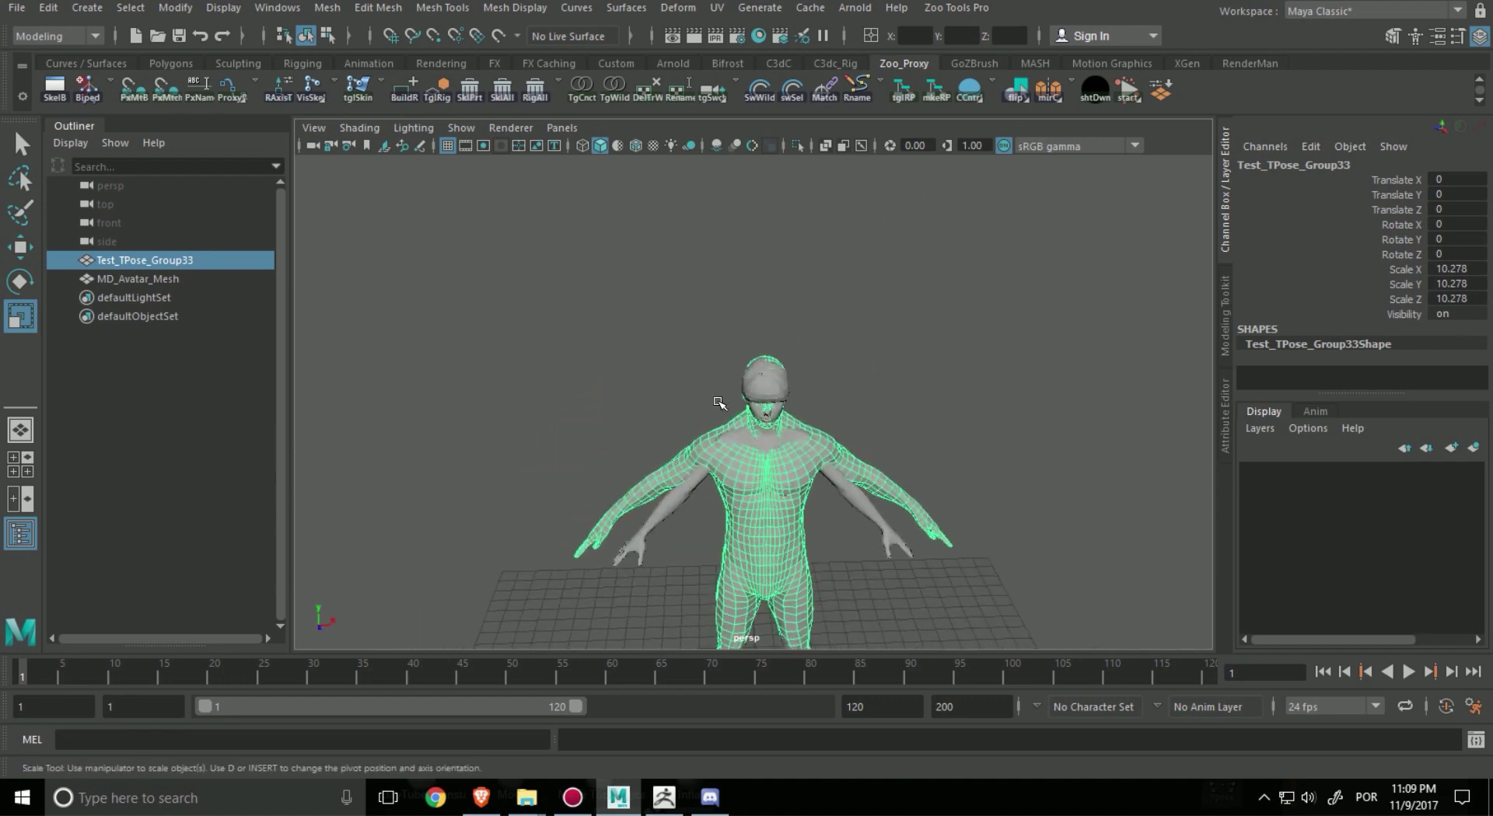
pyautogui.keyDown('alt'); pyautogui.moveTo(719, 402); pyautogui.dragTo(710, 321, button='middle'); pyautogui.keyUp('alt')
pyautogui.keyDown('alt'); pyautogui.moveTo(373, 233); pyautogui.dragTo(730, 360, button='right'); pyautogui.keyUp('alt')
pyautogui.keyDown('alt'); pyautogui.moveTo(730, 360); pyautogui.dragTo(778, 400); pyautogui.keyUp('alt')
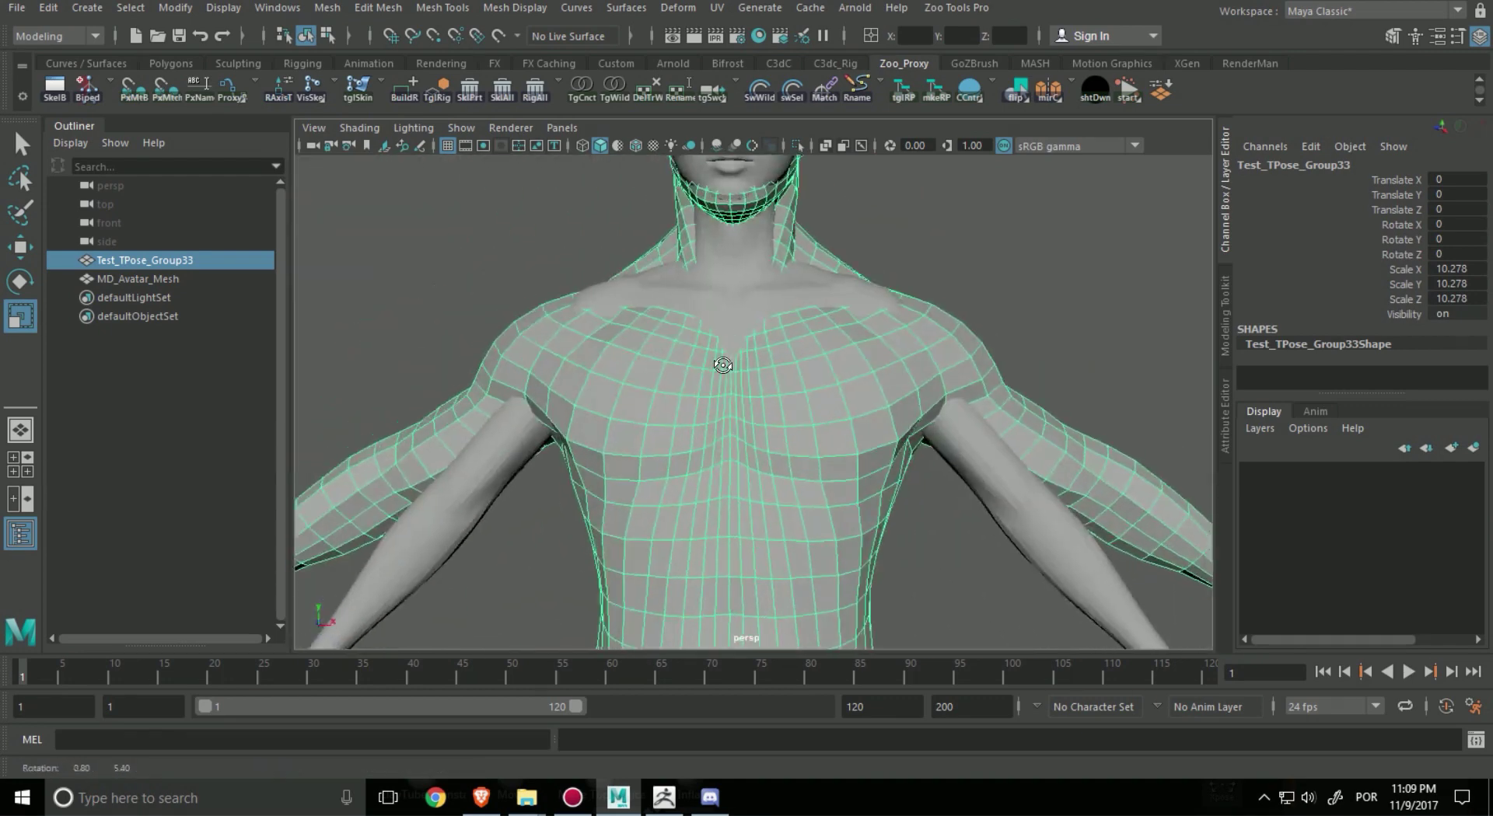
pyautogui.scroll(-5, 746, 353)
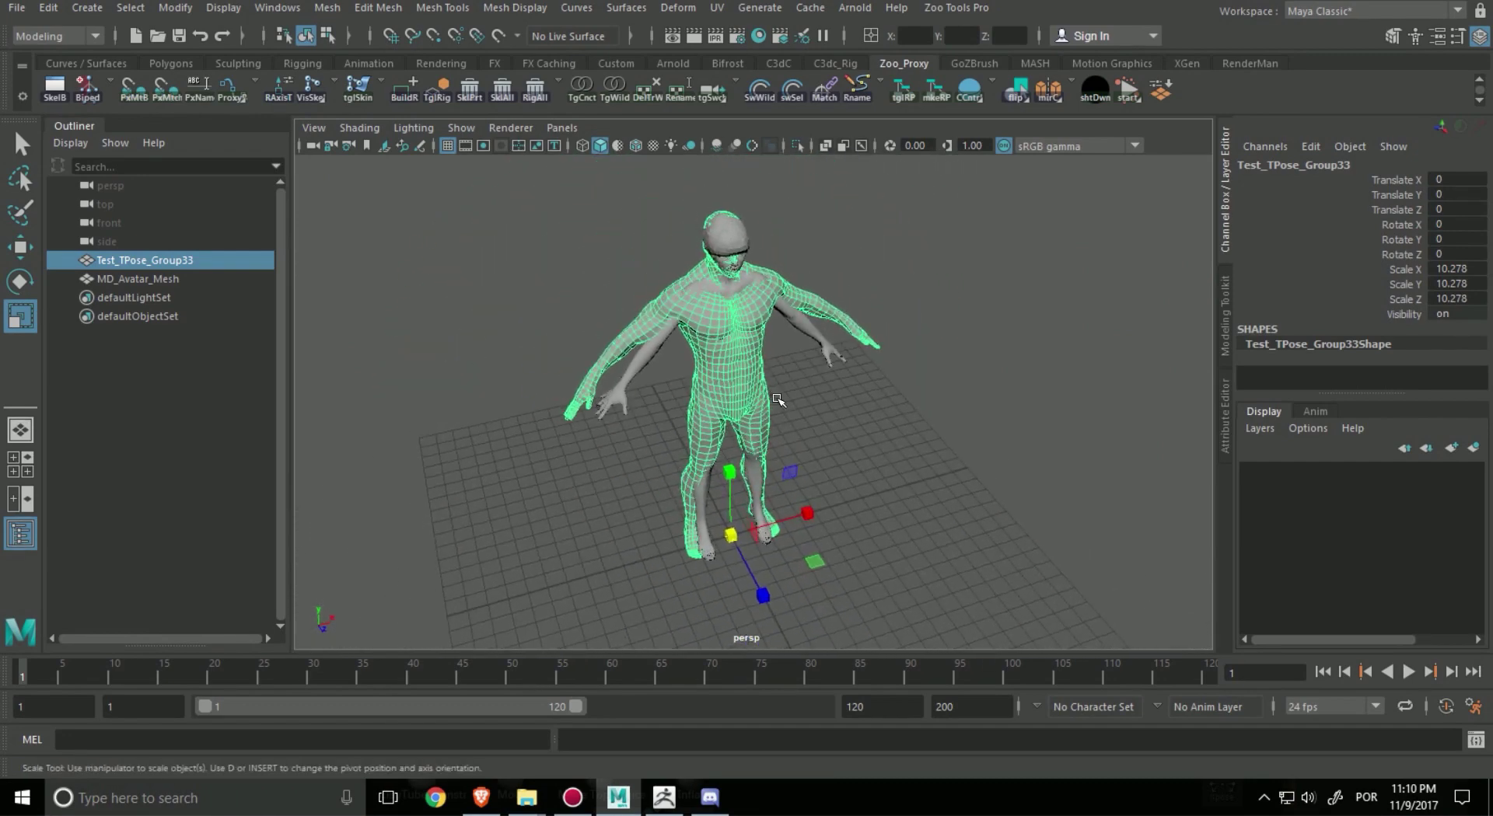
pyautogui.moveTo(726, 547); pyautogui.dragTo(852, 548)
pyautogui.press('q')
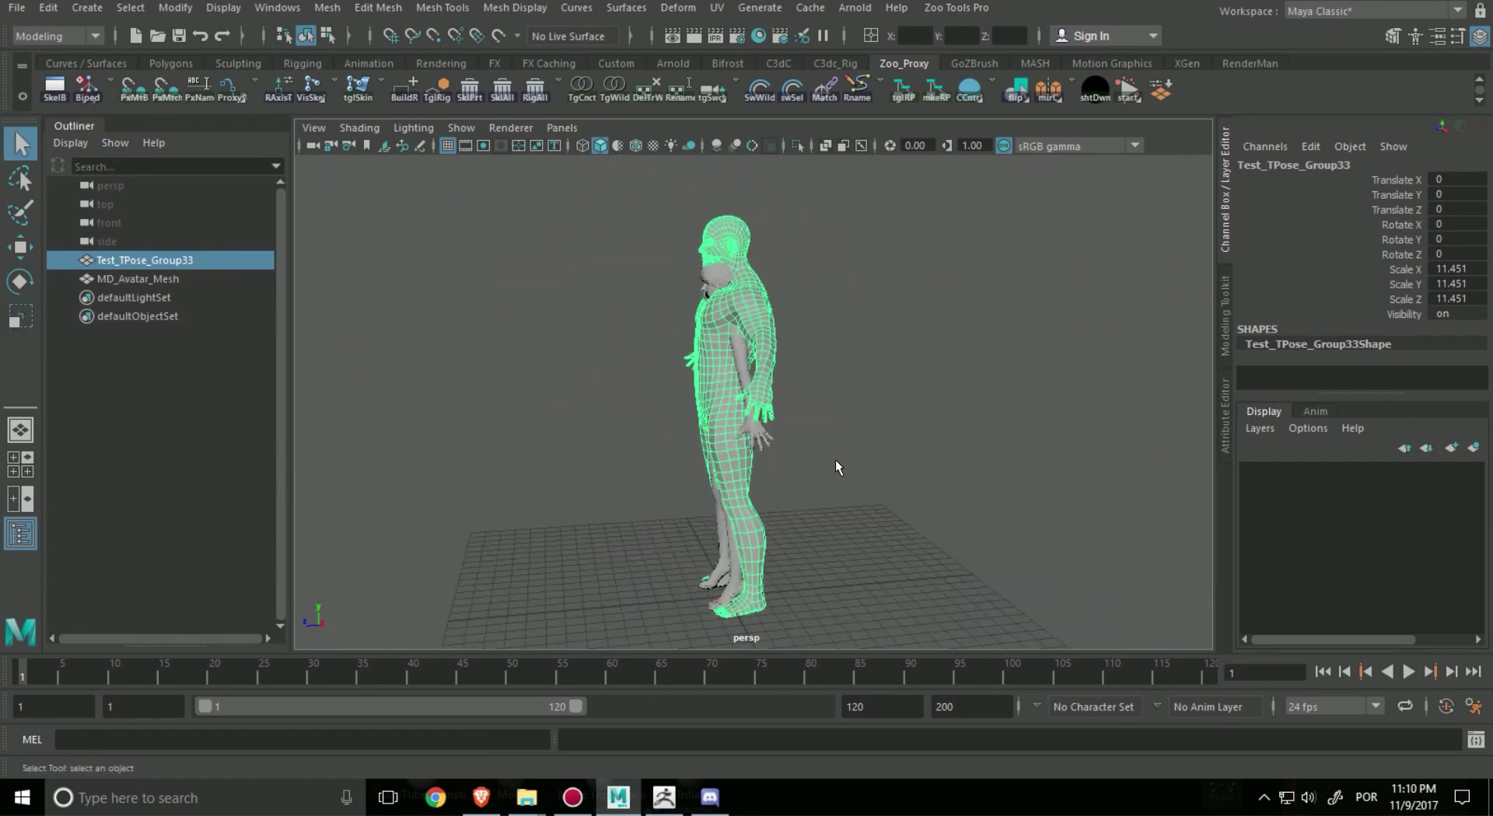
# - Hide the MD_Avatar_Mesh reference so only the T-pose body shows
pyautogui.scroll(4, 770, 479)
pyautogui.keyDown('alt'); pyautogui.moveTo(765, 447); pyautogui.dragTo(839, 443); pyautogui.keyUp('alt')
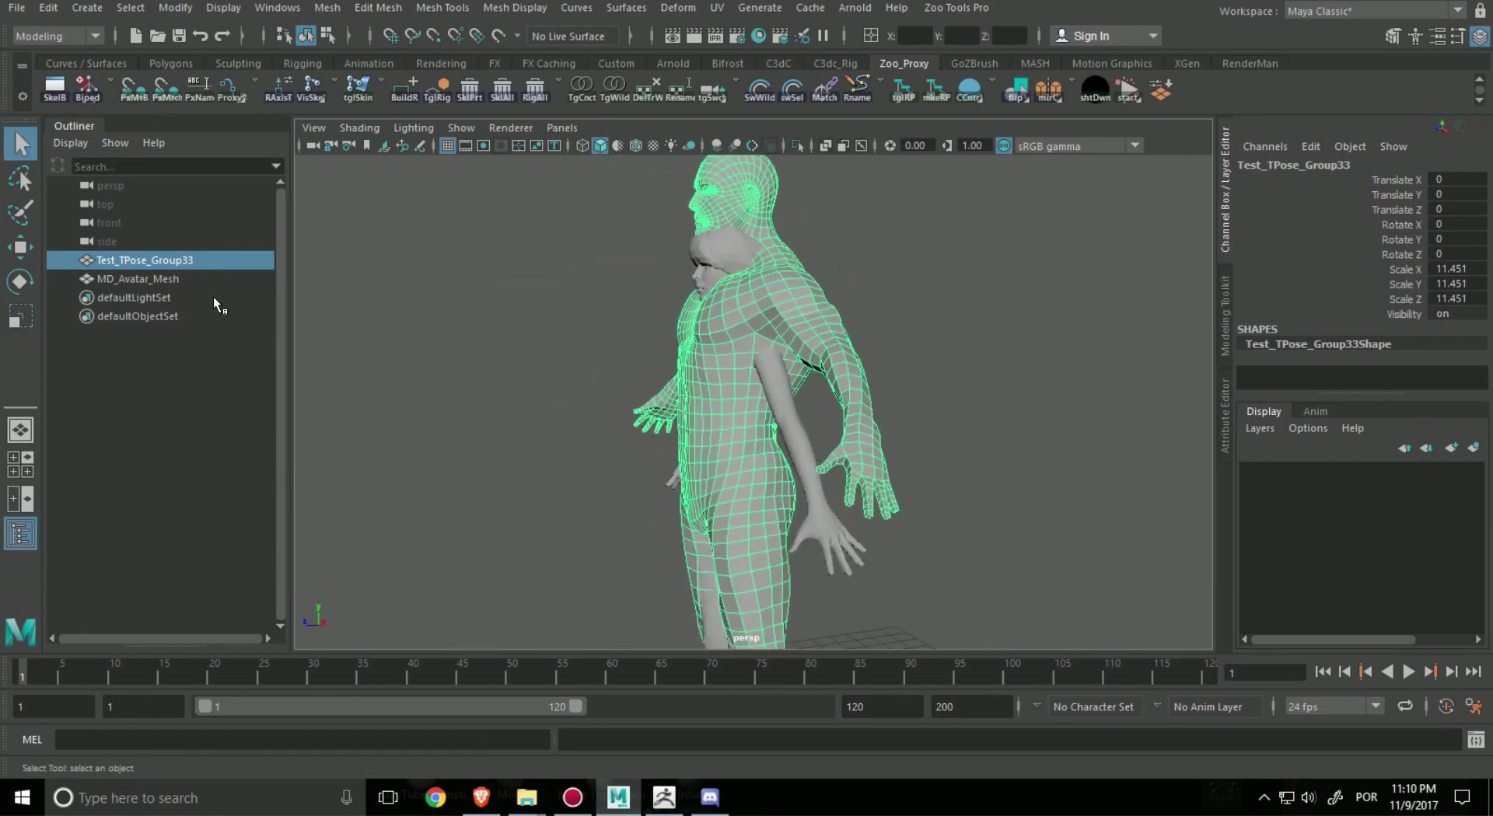
pyautogui.click(170, 278)
pyautogui.hotkey('ctrl', 'h')
pyautogui.keyDown('alt'); pyautogui.moveTo(523, 426); pyautogui.dragTo(864, 434); pyautogui.keyUp('alt')
# - Select the T-pose body and scale it up uniformly to about 36.64
pyautogui.click(797, 458)
pyautogui.keyDown('alt'); pyautogui.moveTo(832, 527); pyautogui.dragTo(825, 462, button='middle'); pyautogui.keyUp('alt')
pyautogui.scroll(-5, 825, 463)
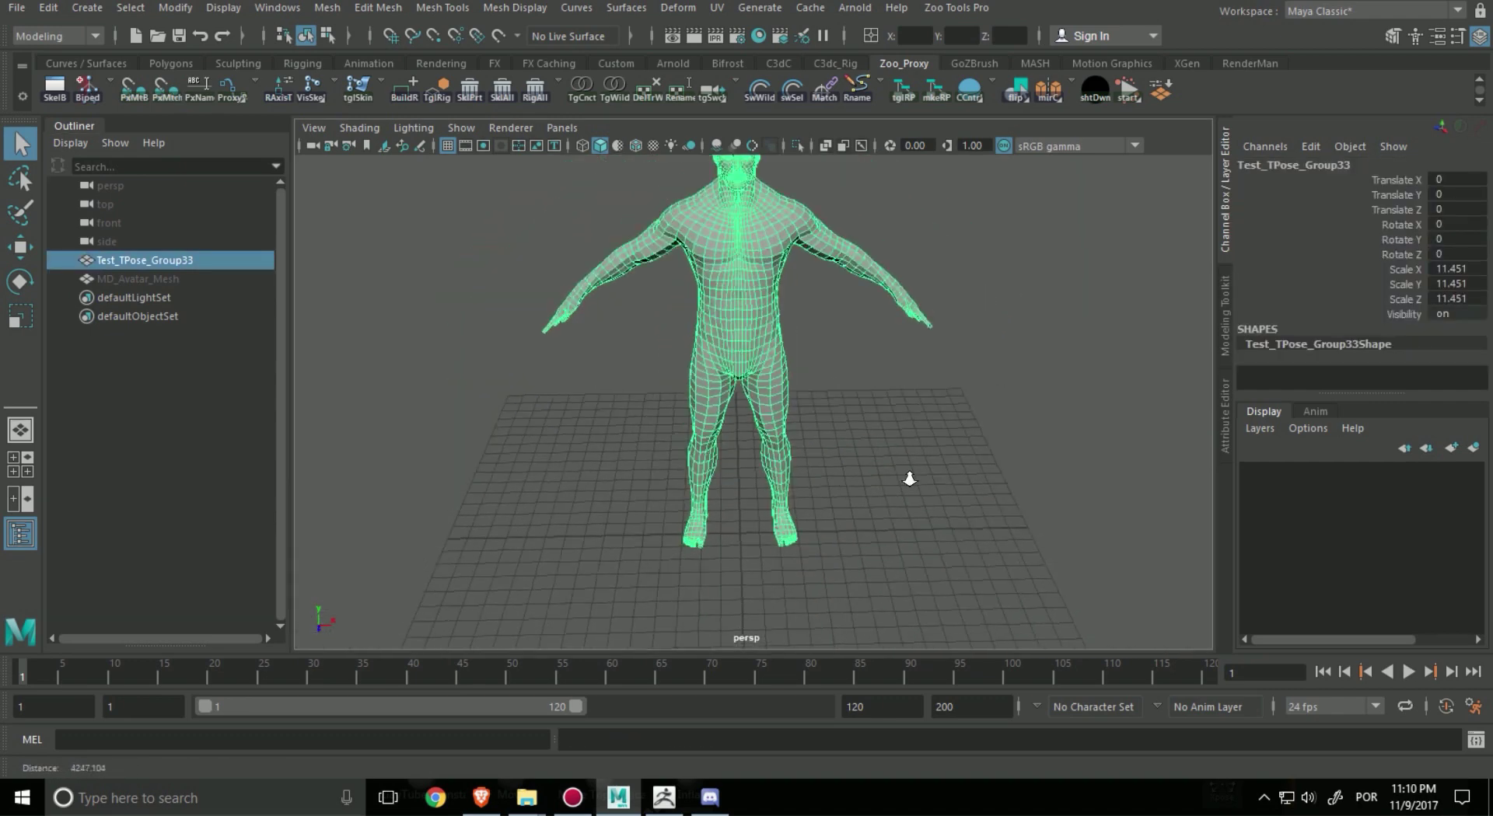
pyautogui.press('r')
pyautogui.moveTo(740, 521); pyautogui.dragTo(1112, 543)
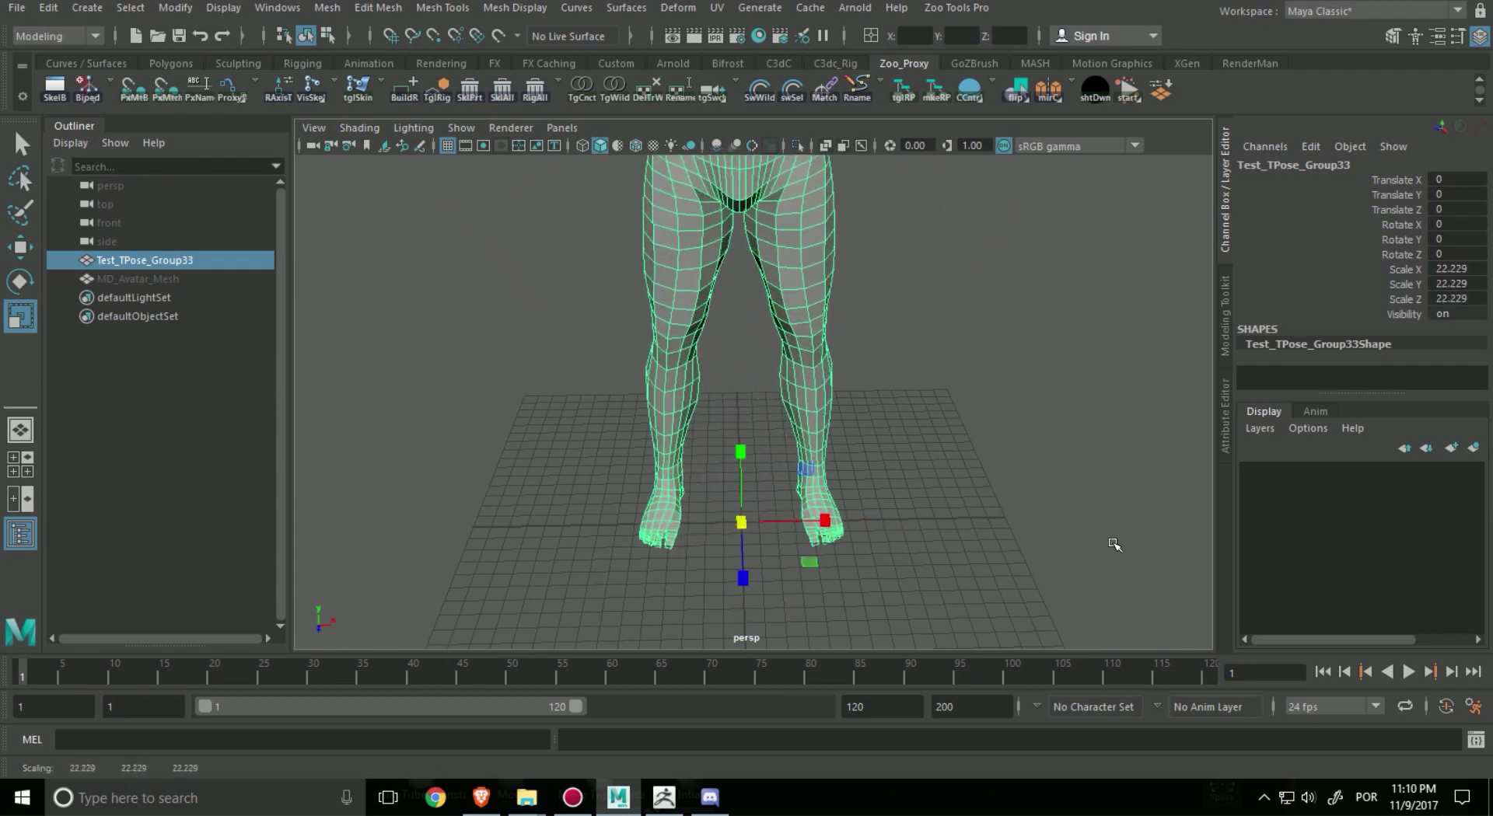
pyautogui.keyDown('alt'); pyautogui.moveTo(1113, 544); pyautogui.dragTo(935, 441, button='right'); pyautogui.keyUp('alt')
pyautogui.moveTo(747, 482); pyautogui.dragTo(1084, 507)
pyautogui.keyDown('alt'); pyautogui.moveTo(786, 343); pyautogui.dragTo(786, 561, button='middle'); pyautogui.keyUp('alt')
pyautogui.keyDown('alt'); pyautogui.moveTo(786, 562); pyautogui.dragTo(810, 443, button='right'); pyautogui.keyUp('alt')
pyautogui.keyDown('alt'); pyautogui.moveTo(810, 443); pyautogui.dragTo(865, 414); pyautogui.keyUp('alt')
pyautogui.press('q')
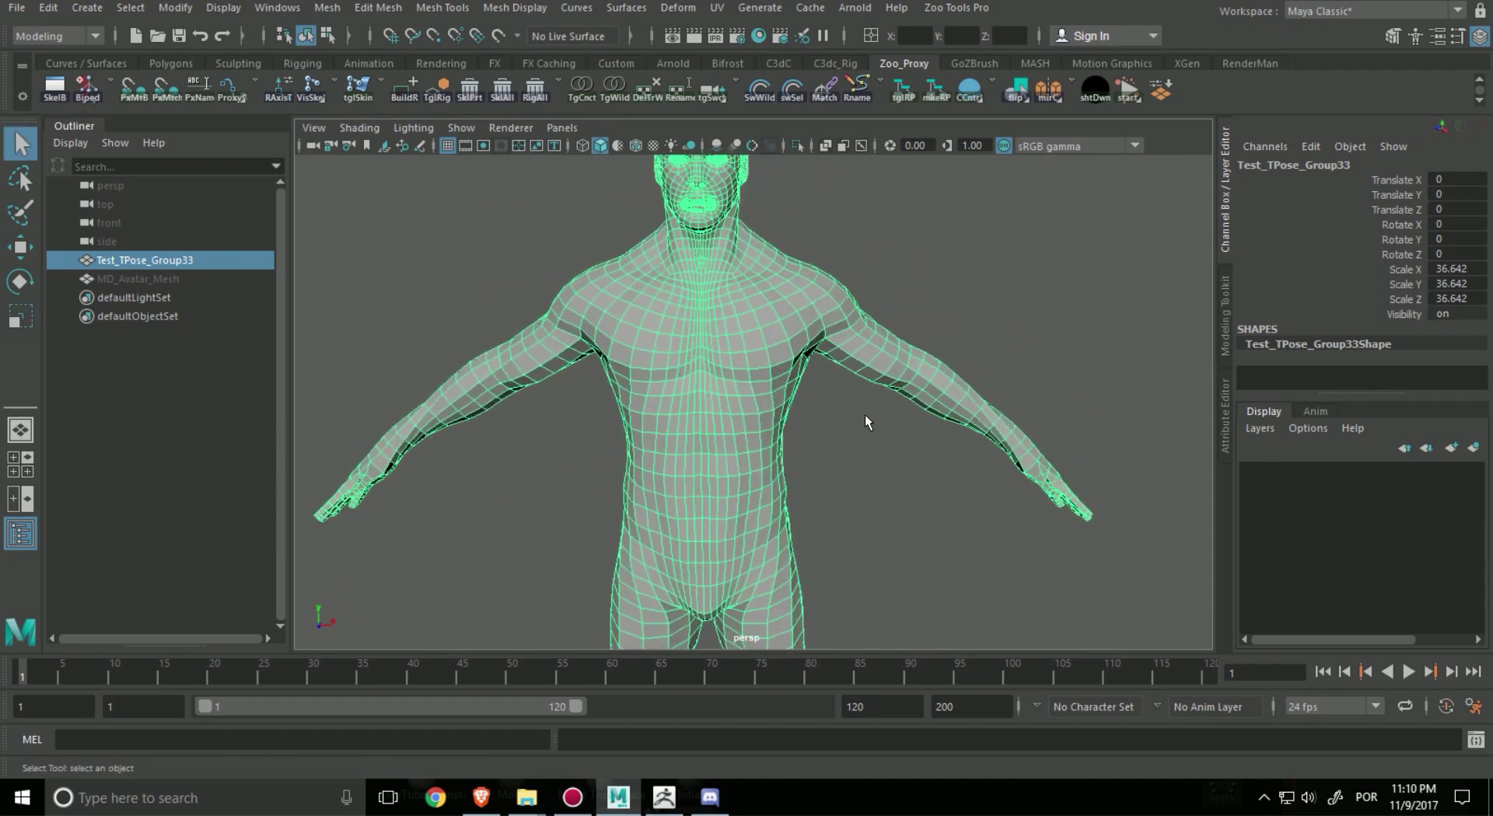
# - Export only the scaled T-pose body as an OBJ named Test_TPose_Scaled_Up in the King Pepe assets folder
pyautogui.click(864, 413)
pyautogui.click(753, 408)
pyautogui.click(17, 9)
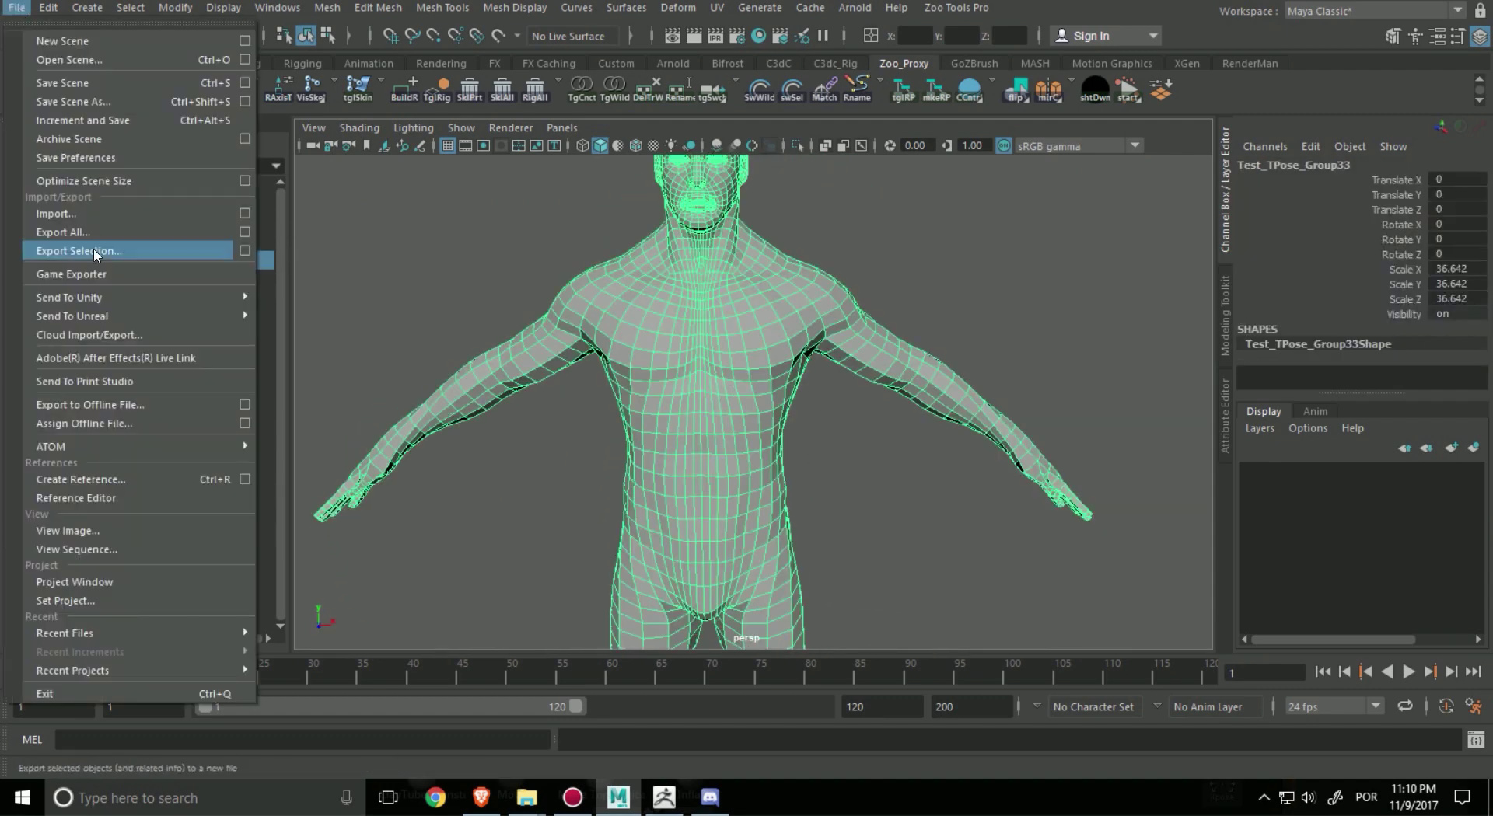
pyautogui.click(100, 254)
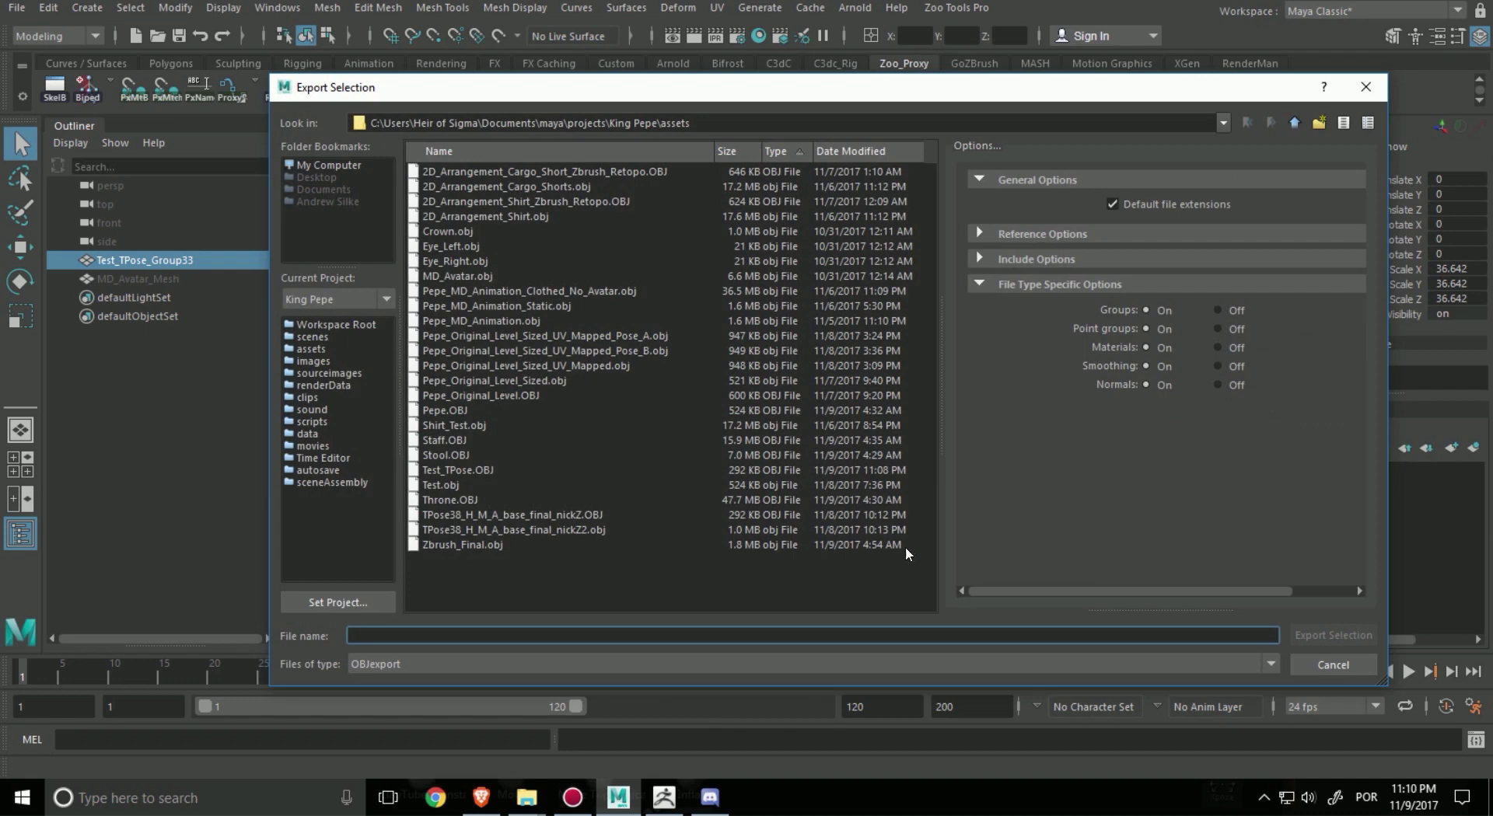
pyautogui.moveTo(896, 88); pyautogui.dragTo(863, 90)
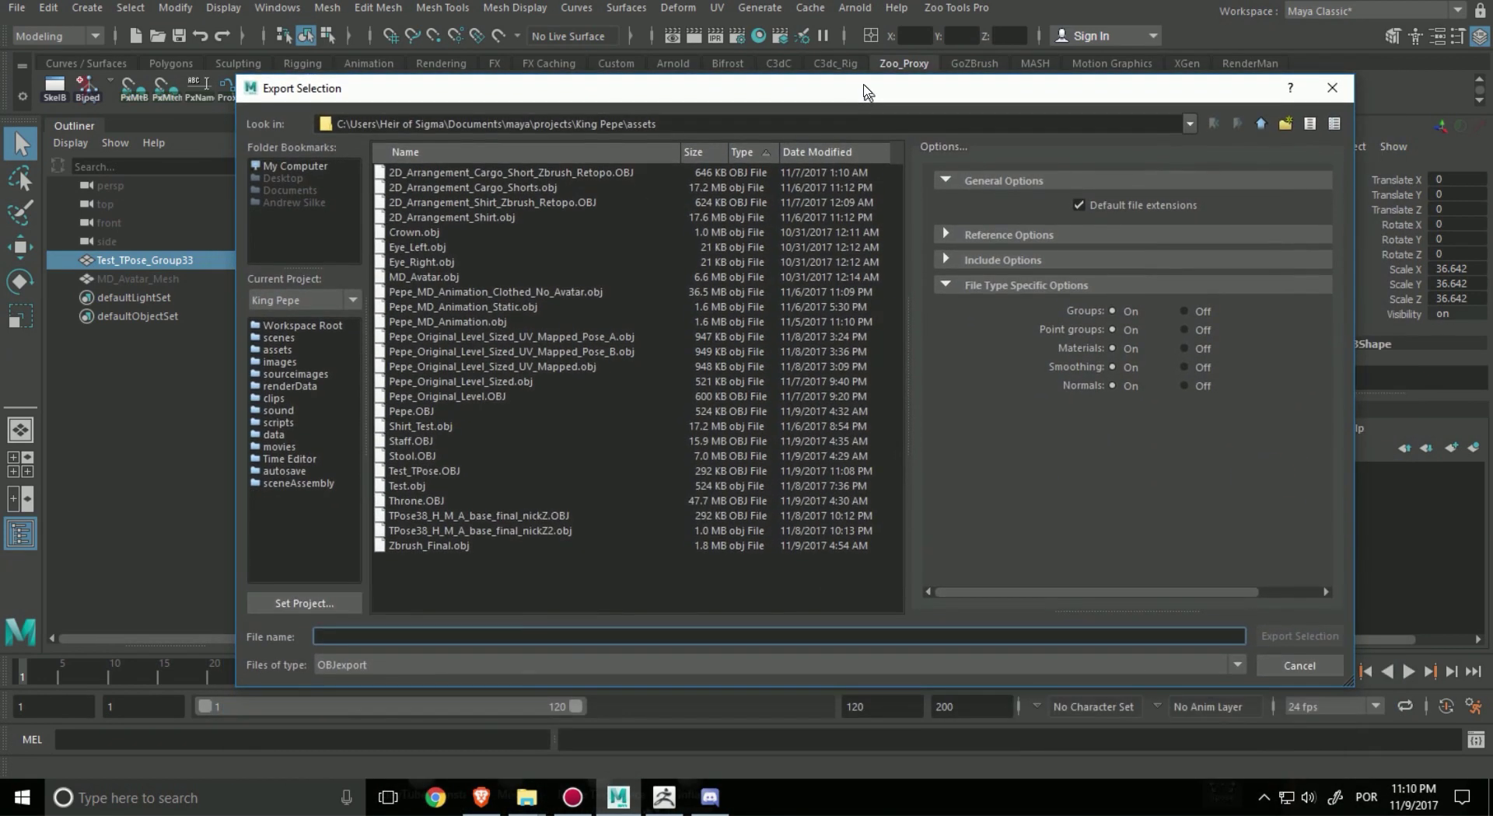
pyautogui.click(435, 471)
pyautogui.click(429, 627)
pyautogui.press('BackSpace')
pyautogui.press('BackSpace')
pyautogui.press('BackSpace')
pyautogui.press('BackSpace')
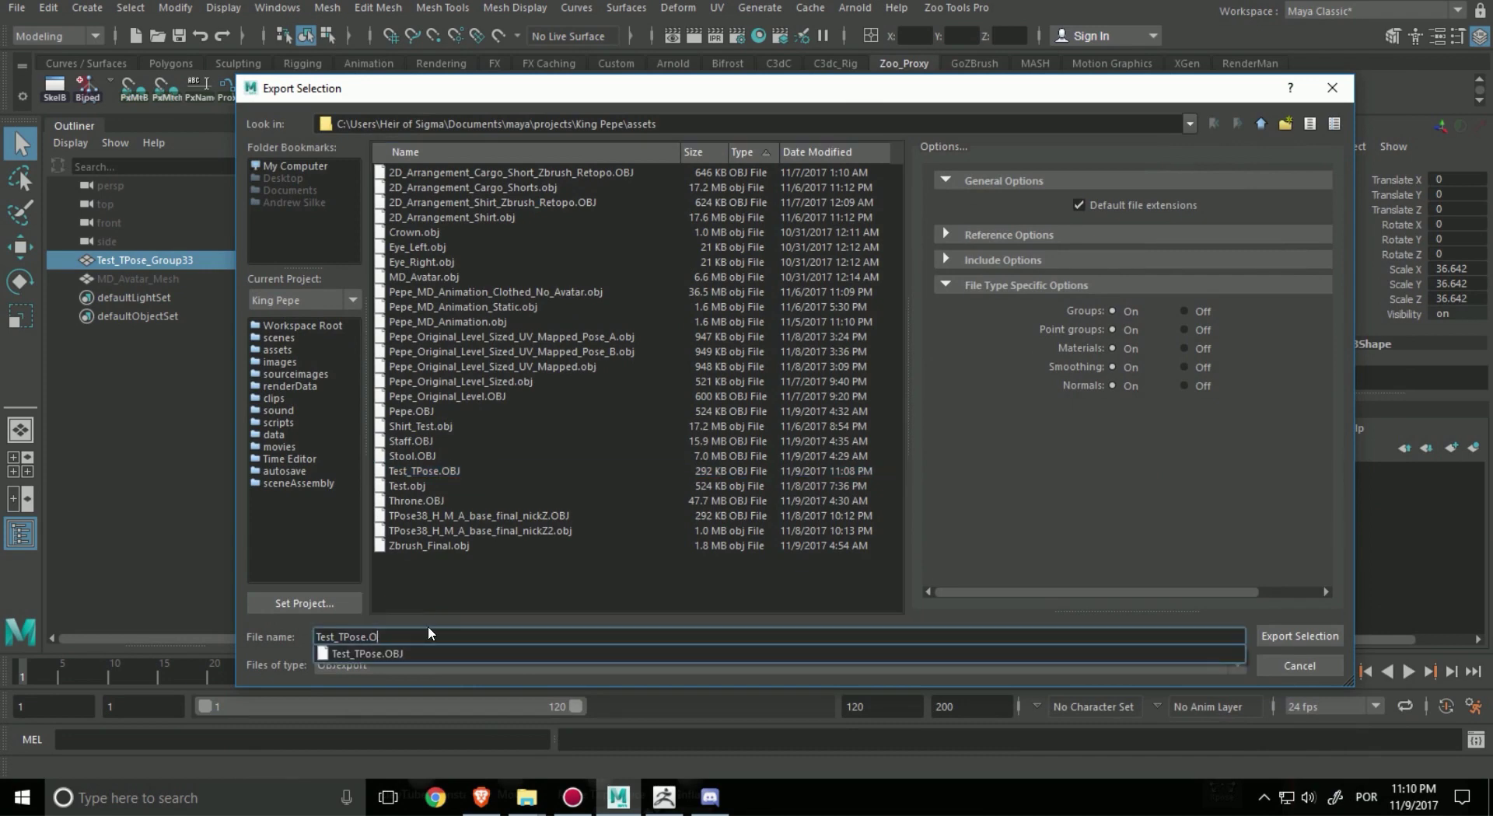
pyautogui.write('_Scaled_Up')
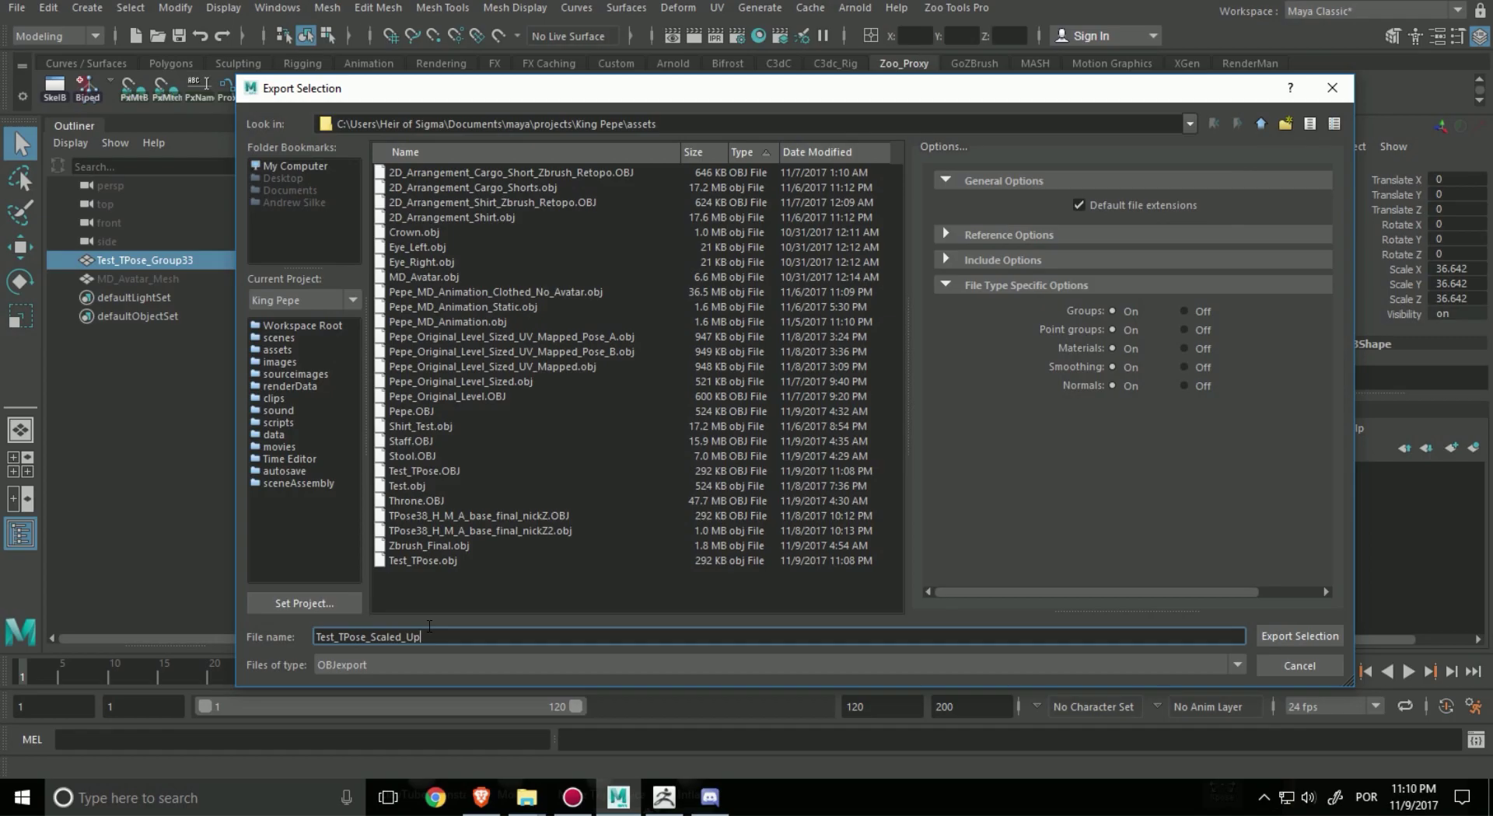
pyautogui.press('Return')
# - Switch to ZBrush and inspect the low-resolution T-pose mesh, briefly displaying its polygon wireframe
pyautogui.click(664, 798)
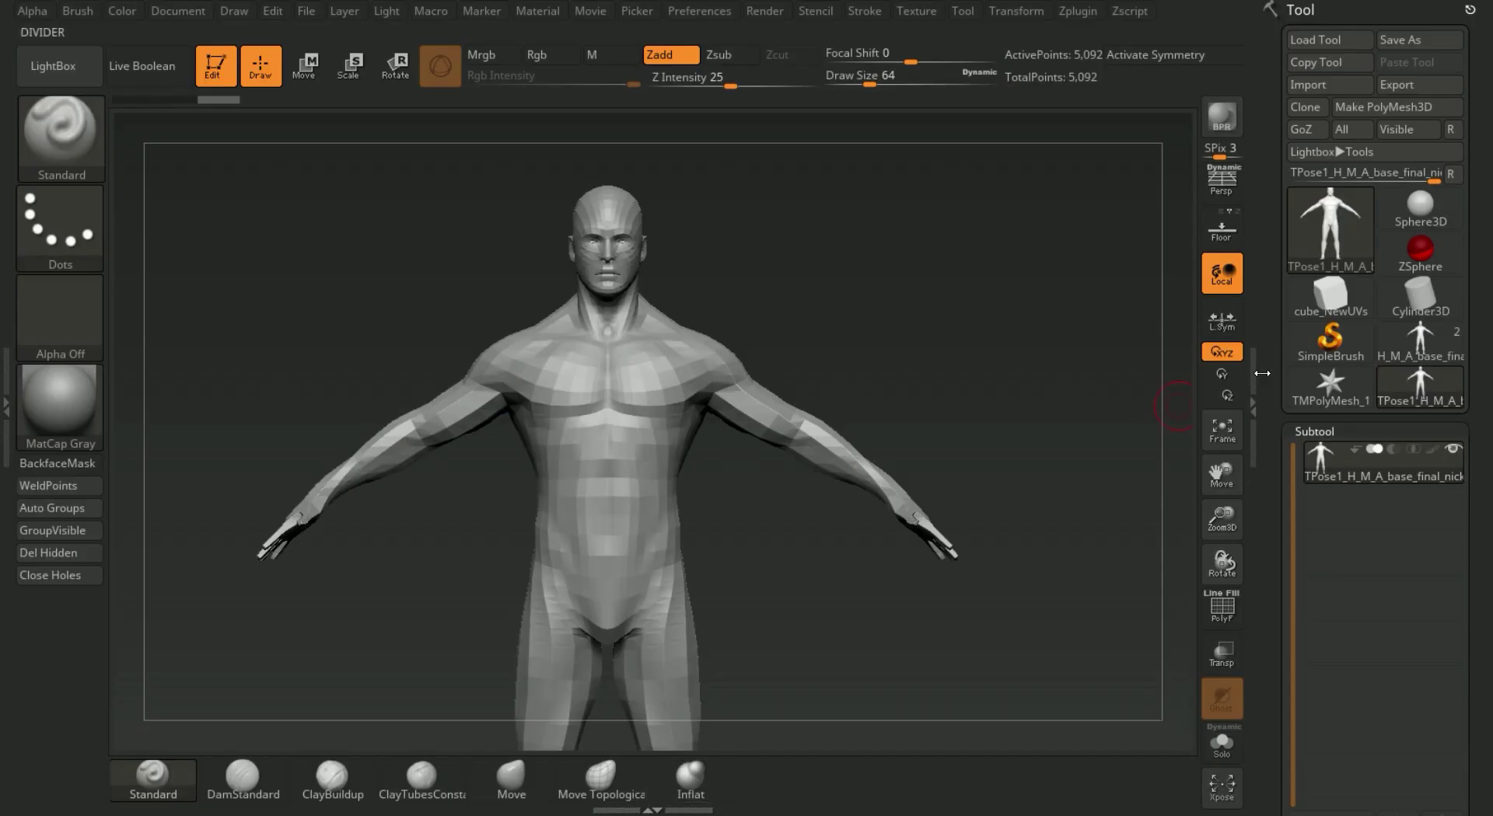
pyautogui.keyDown('alt'); pyautogui.moveTo(1000, 618); pyautogui.dragTo(1010, 497); pyautogui.keyUp('alt')
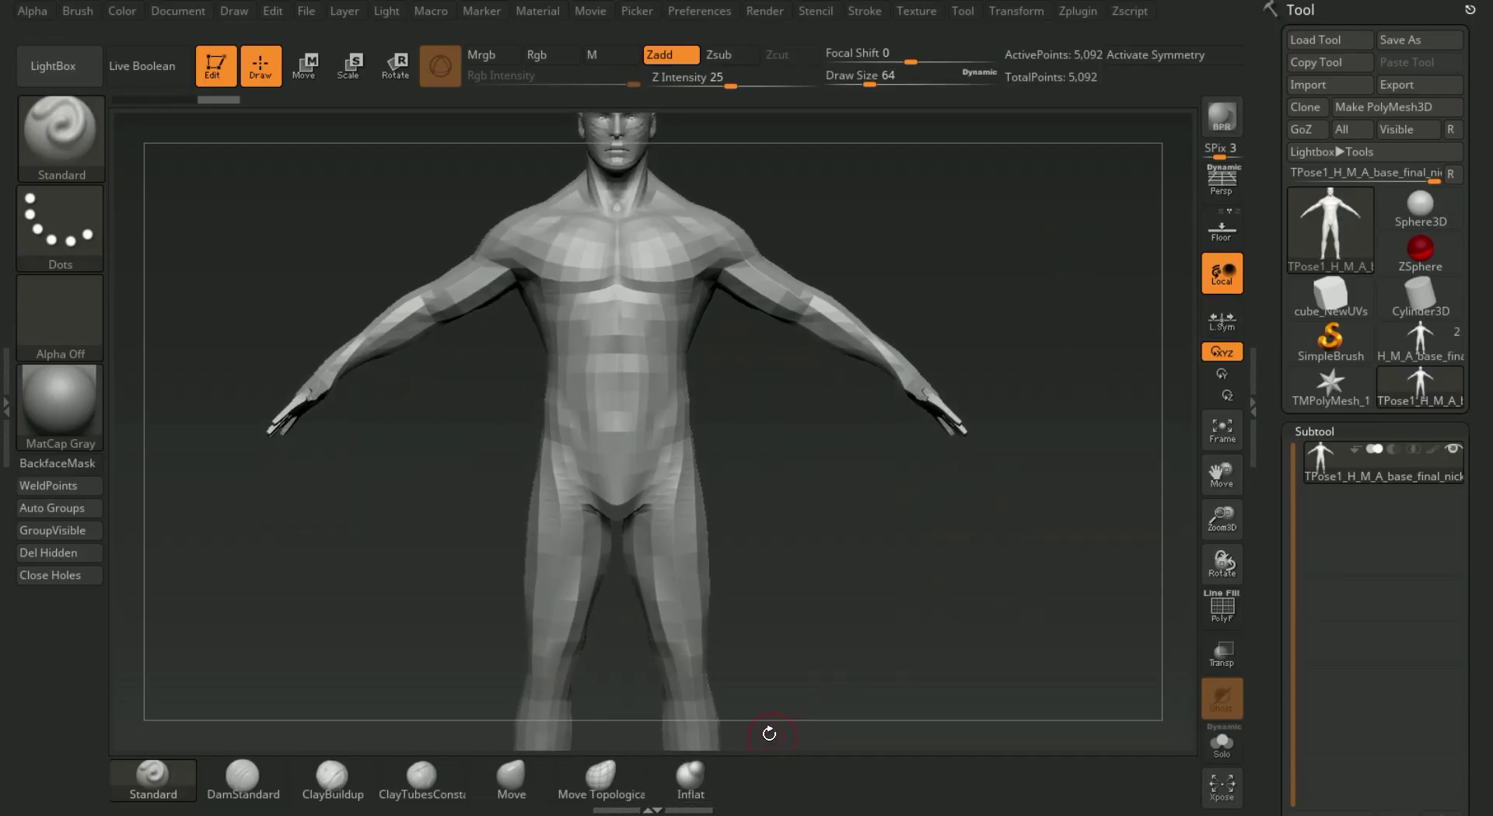
pyautogui.moveTo(1419, 300)
pyautogui.keyDown('alt'); pyautogui.moveTo(979, 292); pyautogui.dragTo(989, 336); pyautogui.keyUp('alt')
pyautogui.keyDown('alt'); pyautogui.moveTo(866, 297); pyautogui.dragTo(915, 311); pyautogui.keyUp('alt')
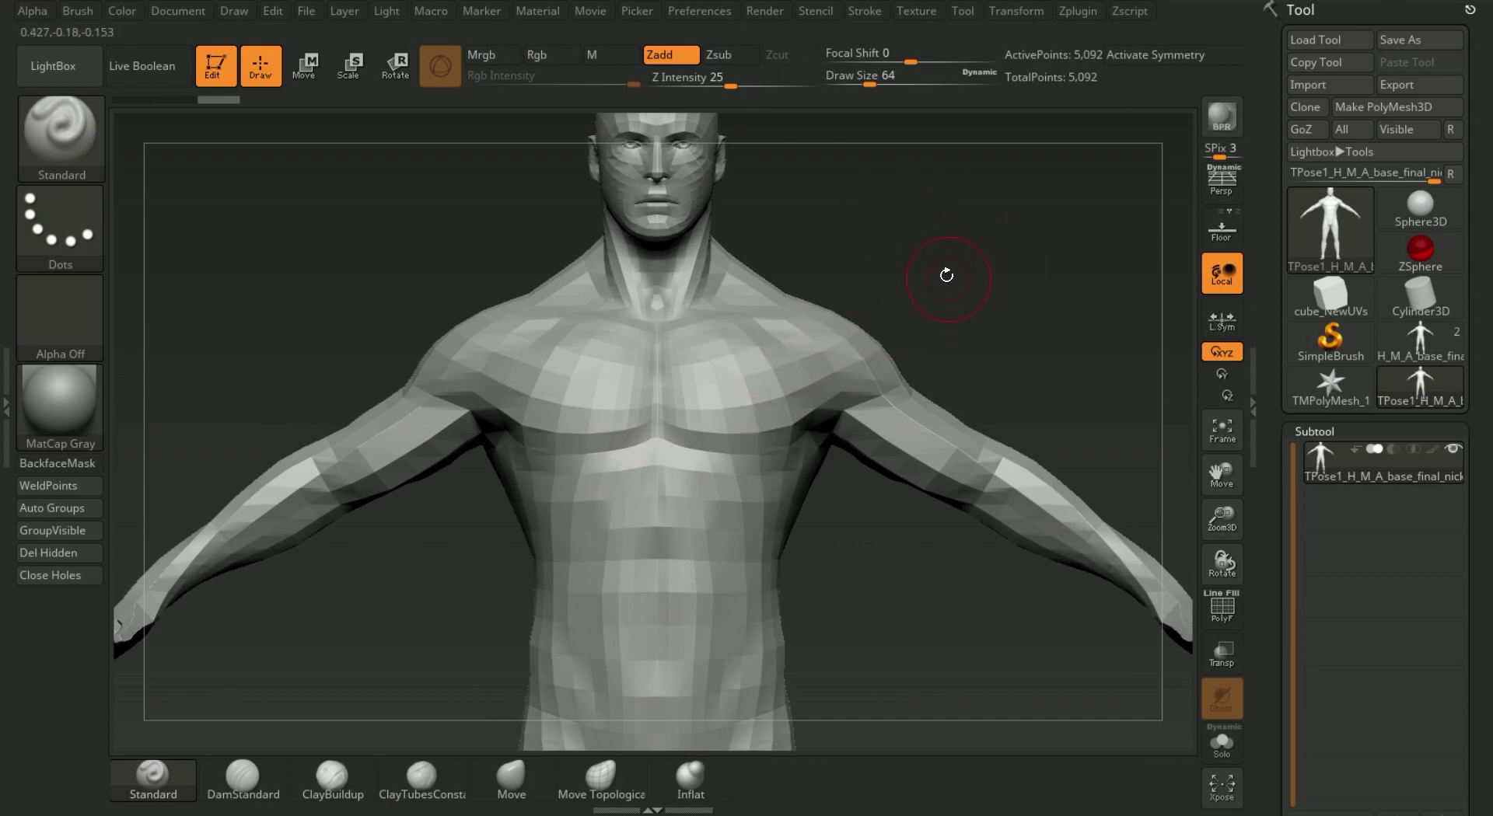
pyautogui.moveTo(946, 276); pyautogui.dragTo(886, 272)
pyautogui.hotkey('shift', 'f')
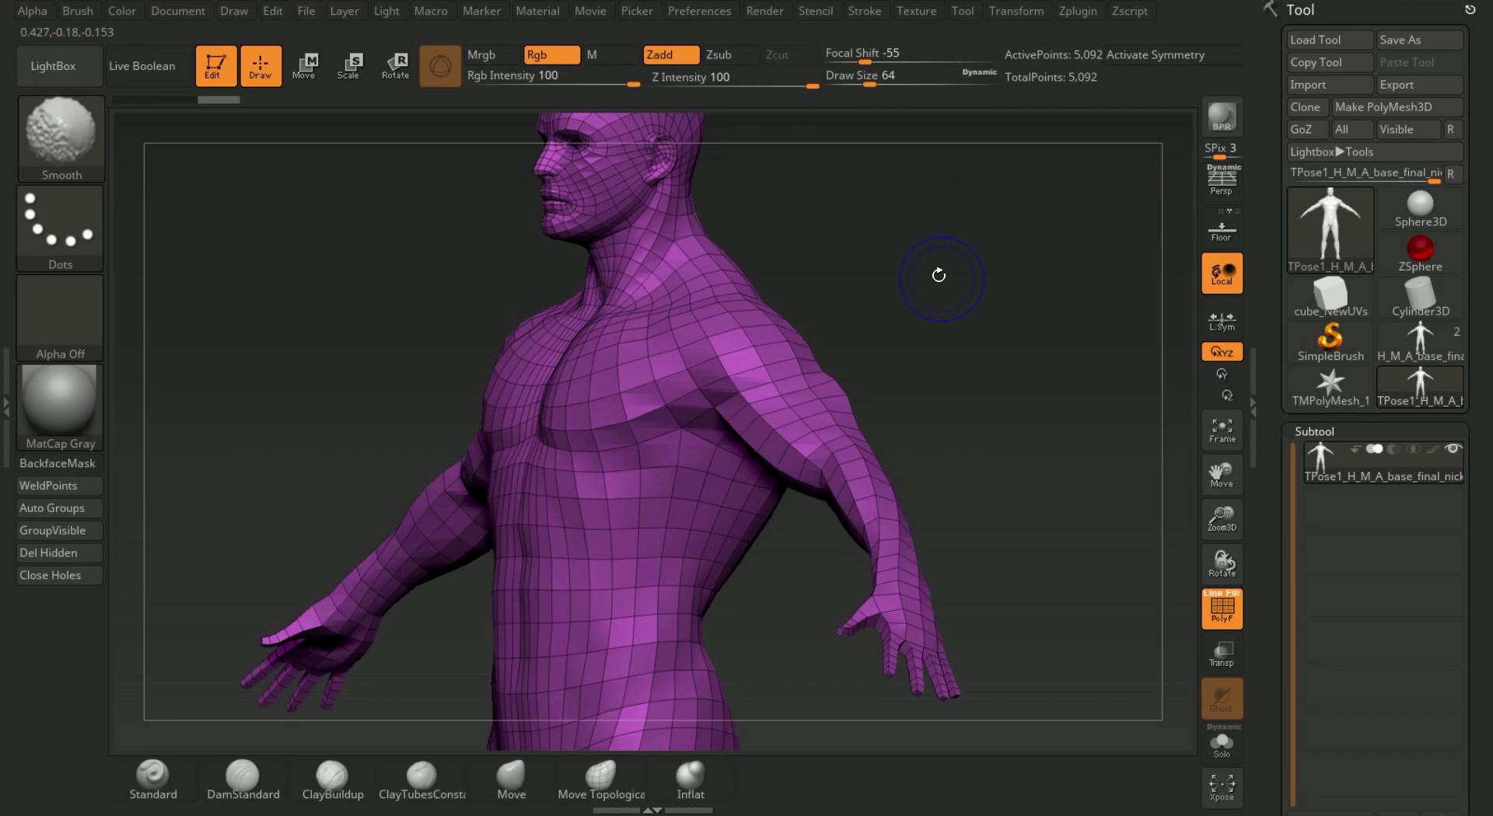
pyautogui.hotkey('shift', 'f')
pyautogui.moveTo(999, 306)
pyautogui.mouseDown()
pyautogui.moveTo(1093, 340)
pyautogui.moveTo(1011, 299)
pyautogui.mouseUp()
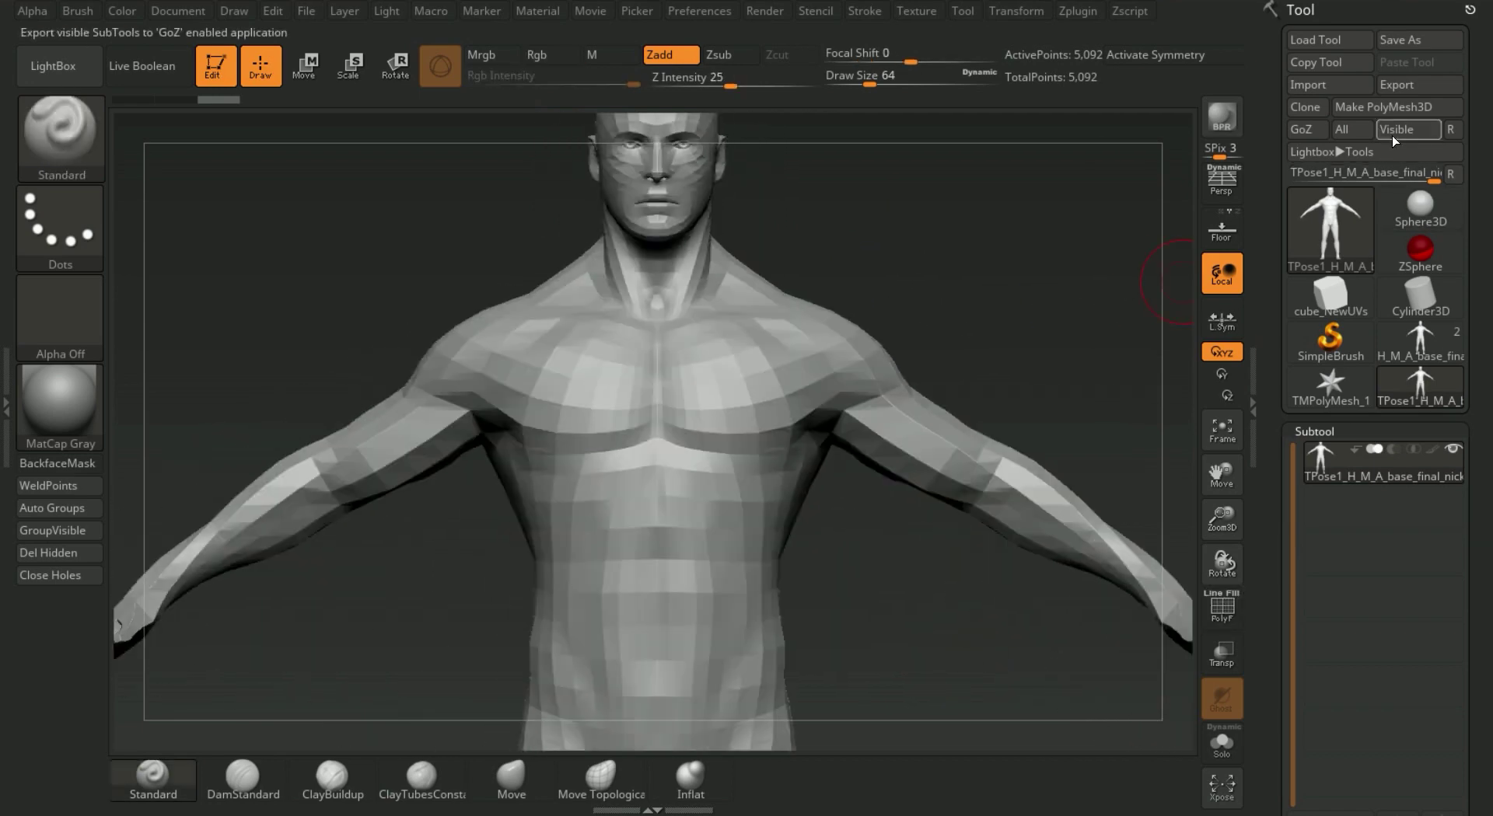
# - Import Test_TPose_Scaled_Up from the King Pepe assets folder over the current T-pose mesh
pyautogui.click(1341, 84)
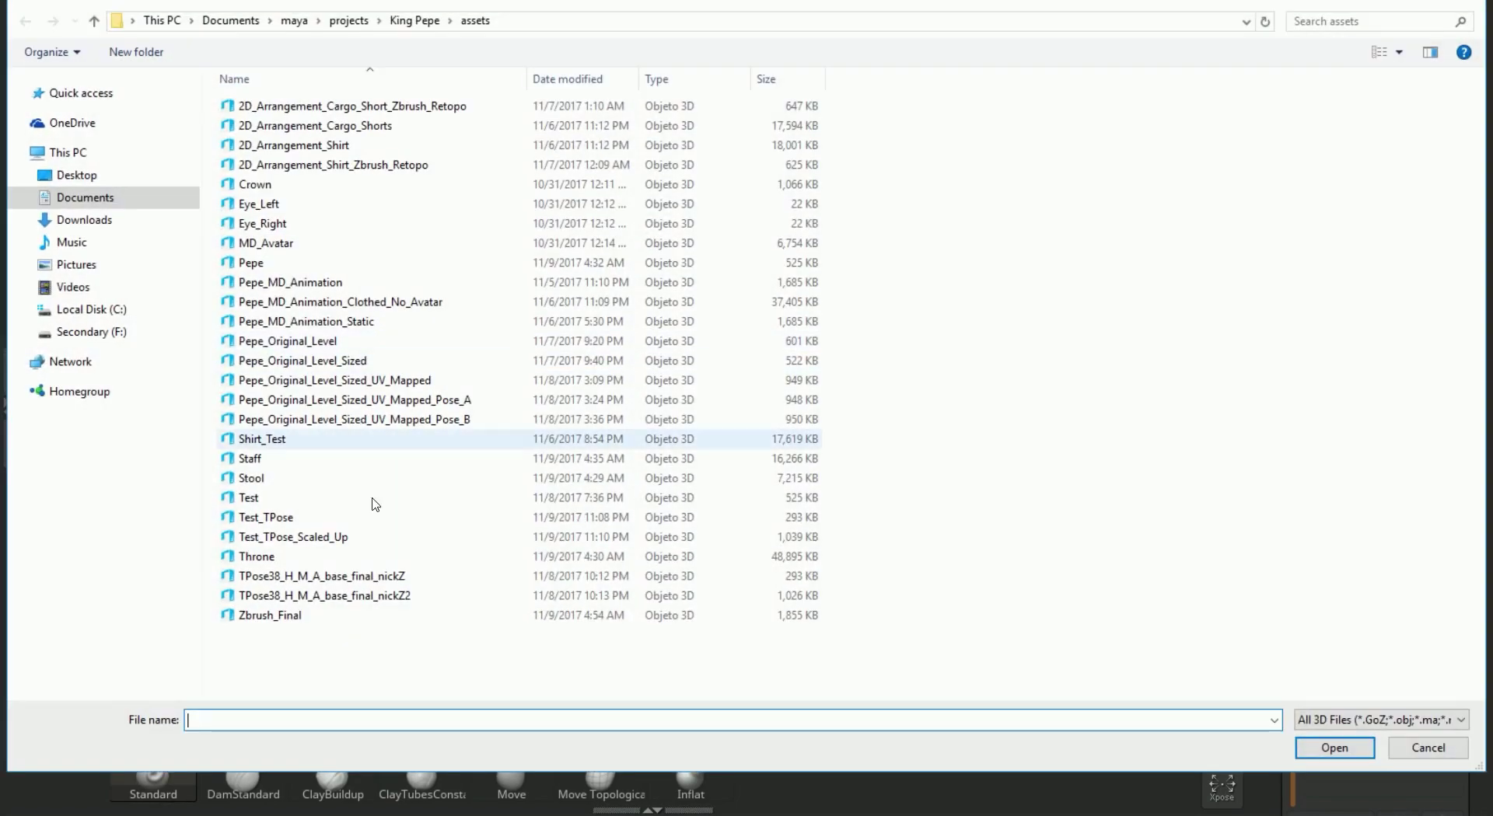
pyautogui.doubleClick(295, 536)
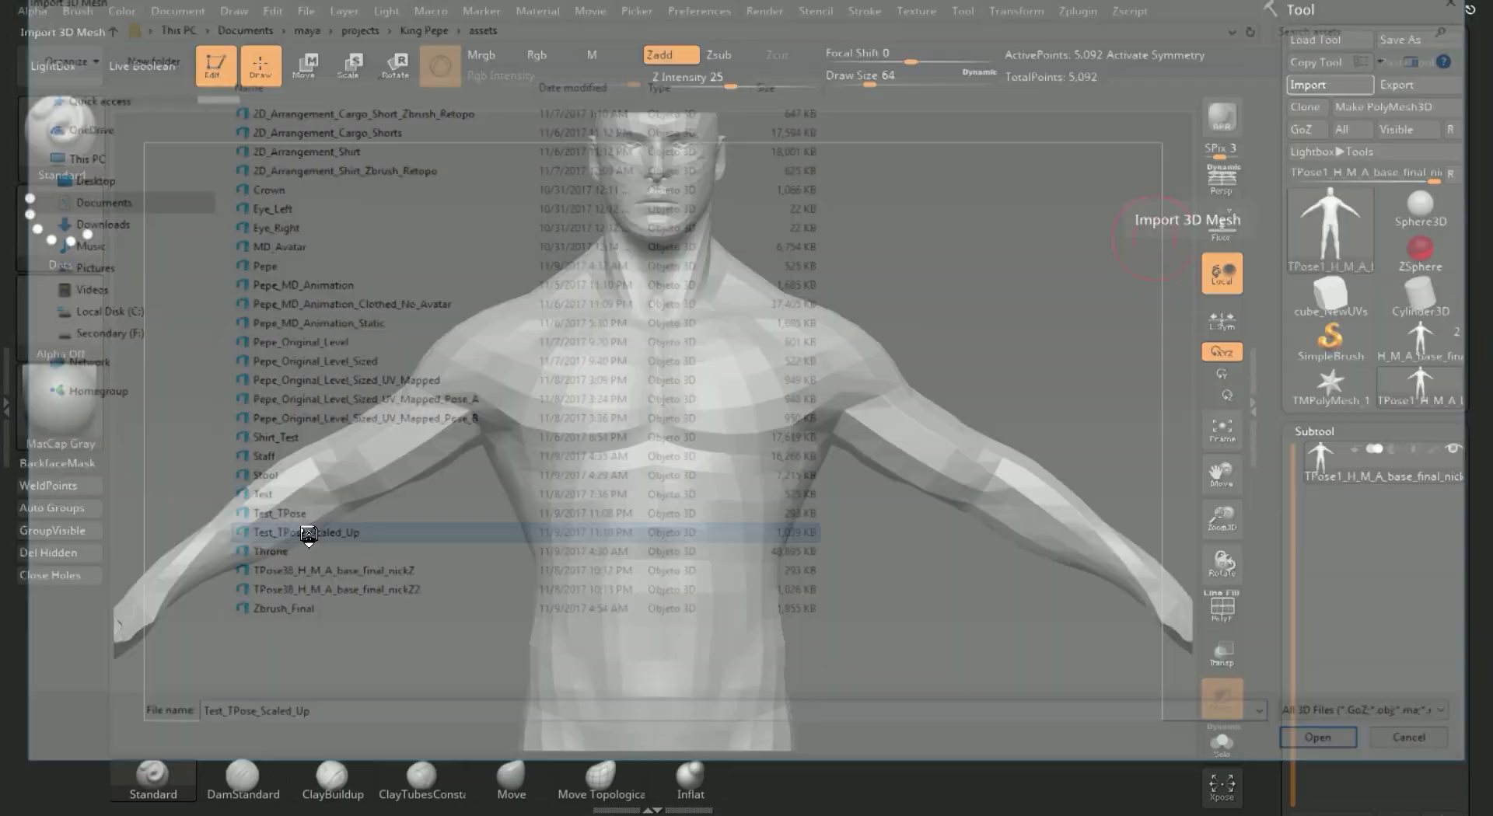
pyautogui.keyDown('ctrl'); pyautogui.moveTo(925, 560); pyautogui.dragTo(887, 532, button='right'); pyautogui.keyUp('ctrl')
# - Undo and redo the import to compare the body's size before and after, leaving the scaled mesh active
pyautogui.hotkey('ctrl', 'z')
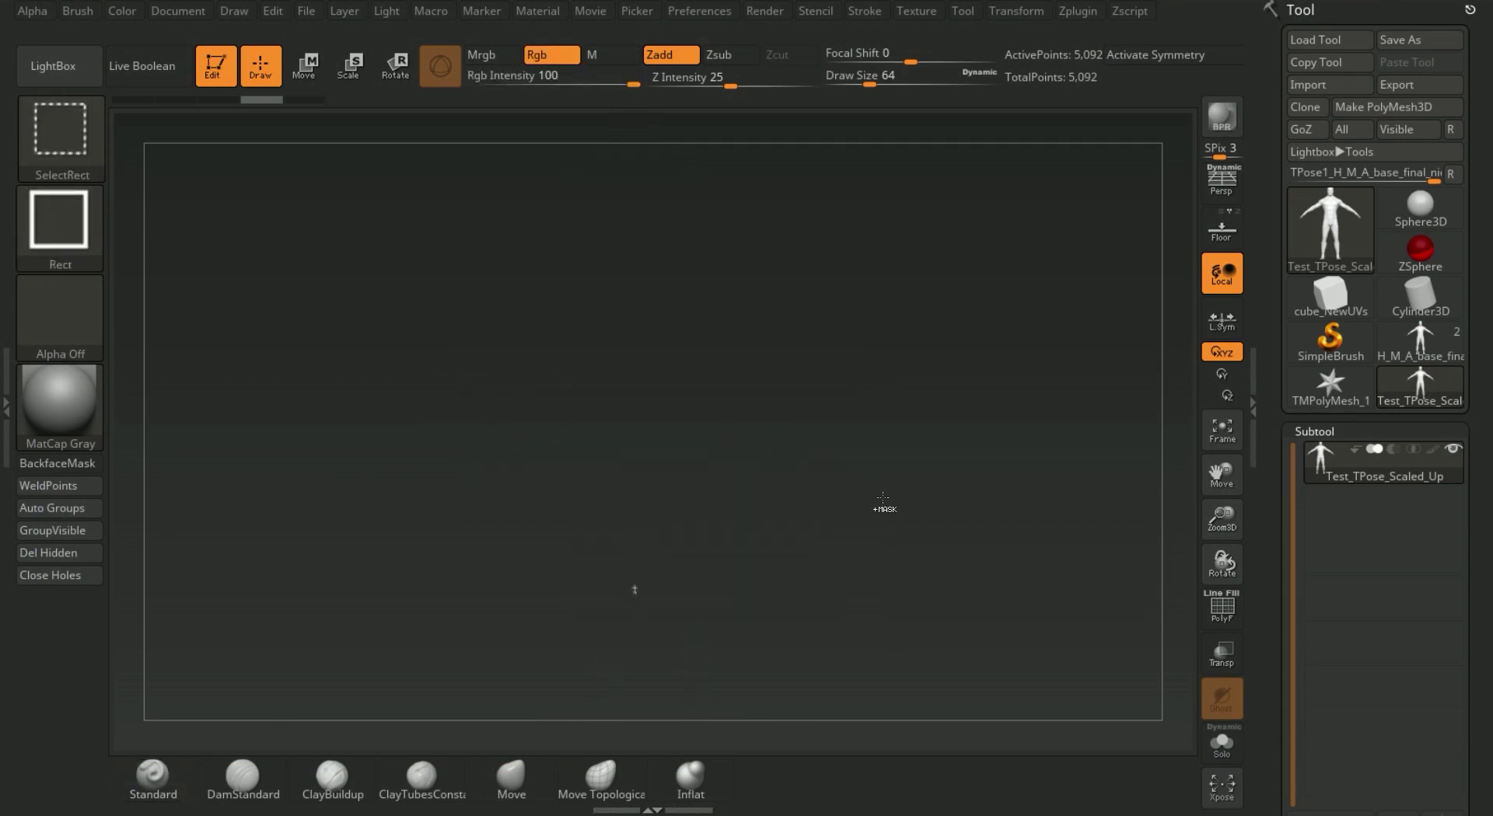
pyautogui.hotkey('ctrl', 'shift', 'z')
pyautogui.hotkey('ctrl', 'z')
pyautogui.hotkey('ctrl', 'shift', 'z')
pyautogui.moveTo(863, 483)
pyautogui.keyDown('alt'); pyautogui.mouseDown(button='right')
pyautogui.moveTo(925, 524)
pyautogui.moveTo(855, 482)
pyautogui.moveTo(924, 506)
pyautogui.moveTo(834, 489)
pyautogui.mouseUp(button='right'); pyautogui.keyUp('alt')
pyautogui.moveTo(834, 489); pyautogui.dragTo(910, 463)
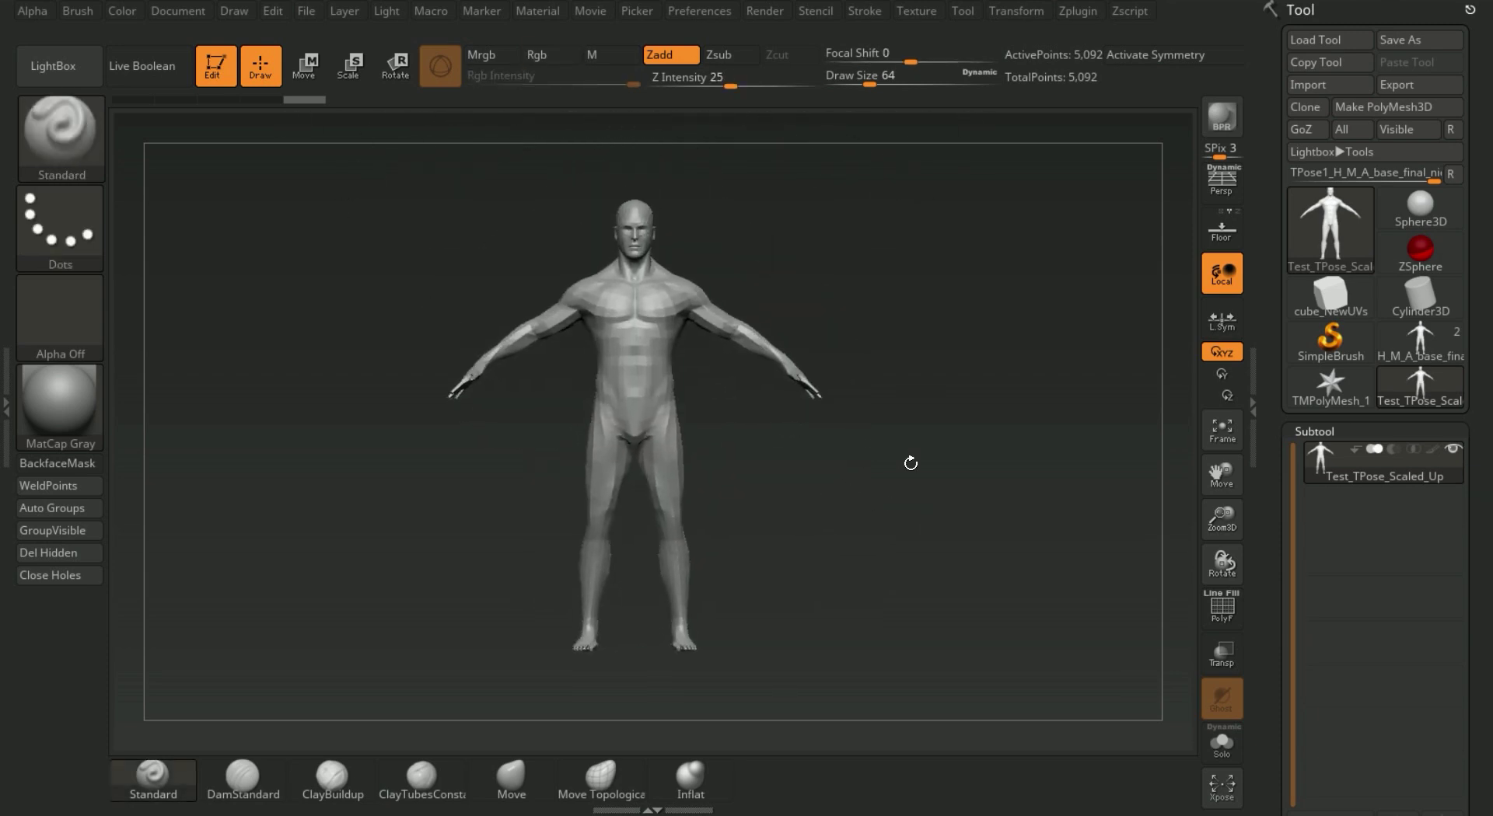
# - Transfer the scaled T-pose mesh back to the original subtools with Transpose Master's TPose|SubT
pyautogui.click(1089, 11)
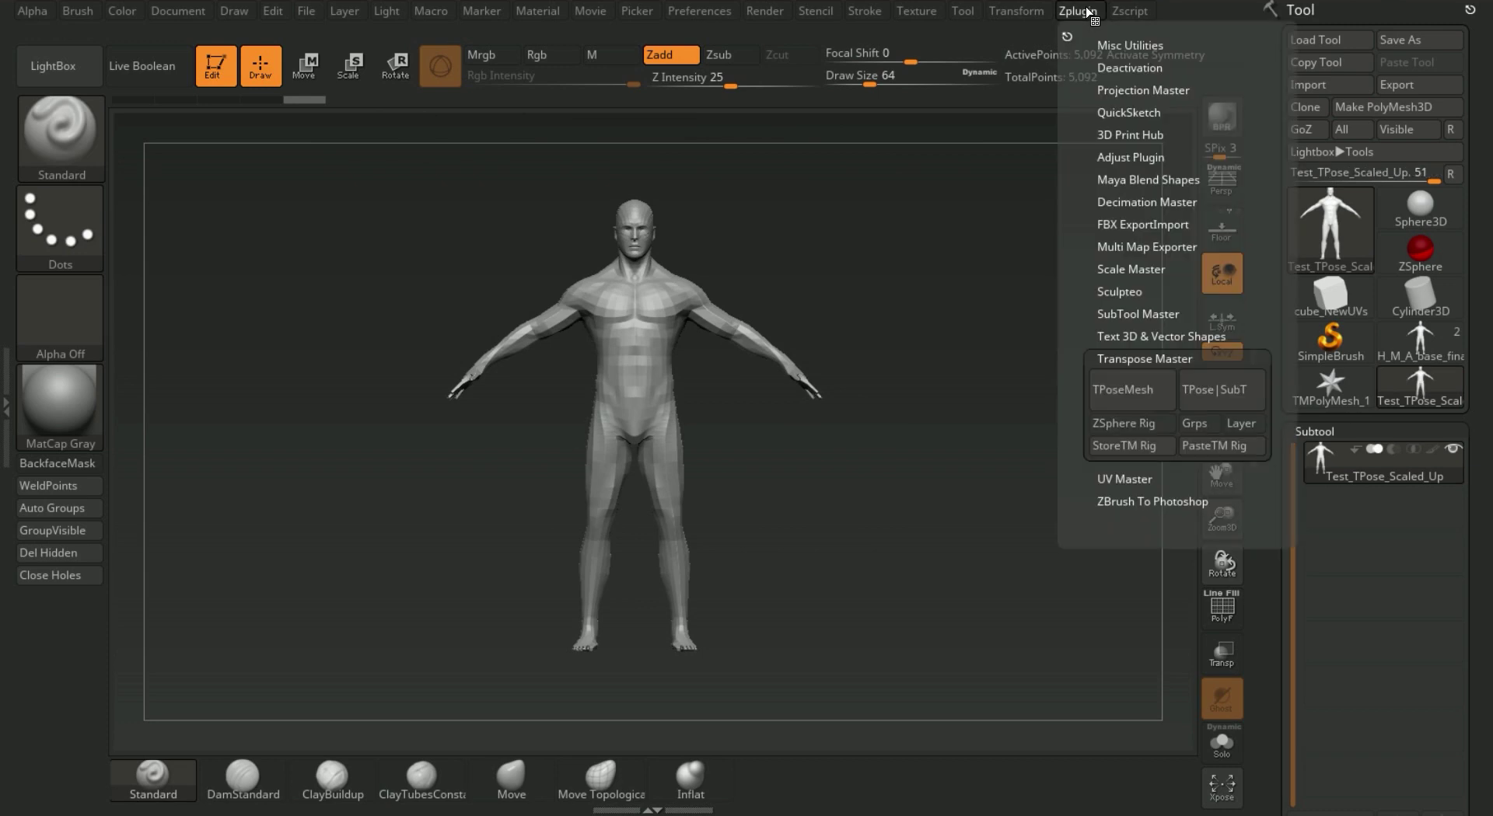
pyautogui.click(1219, 390)
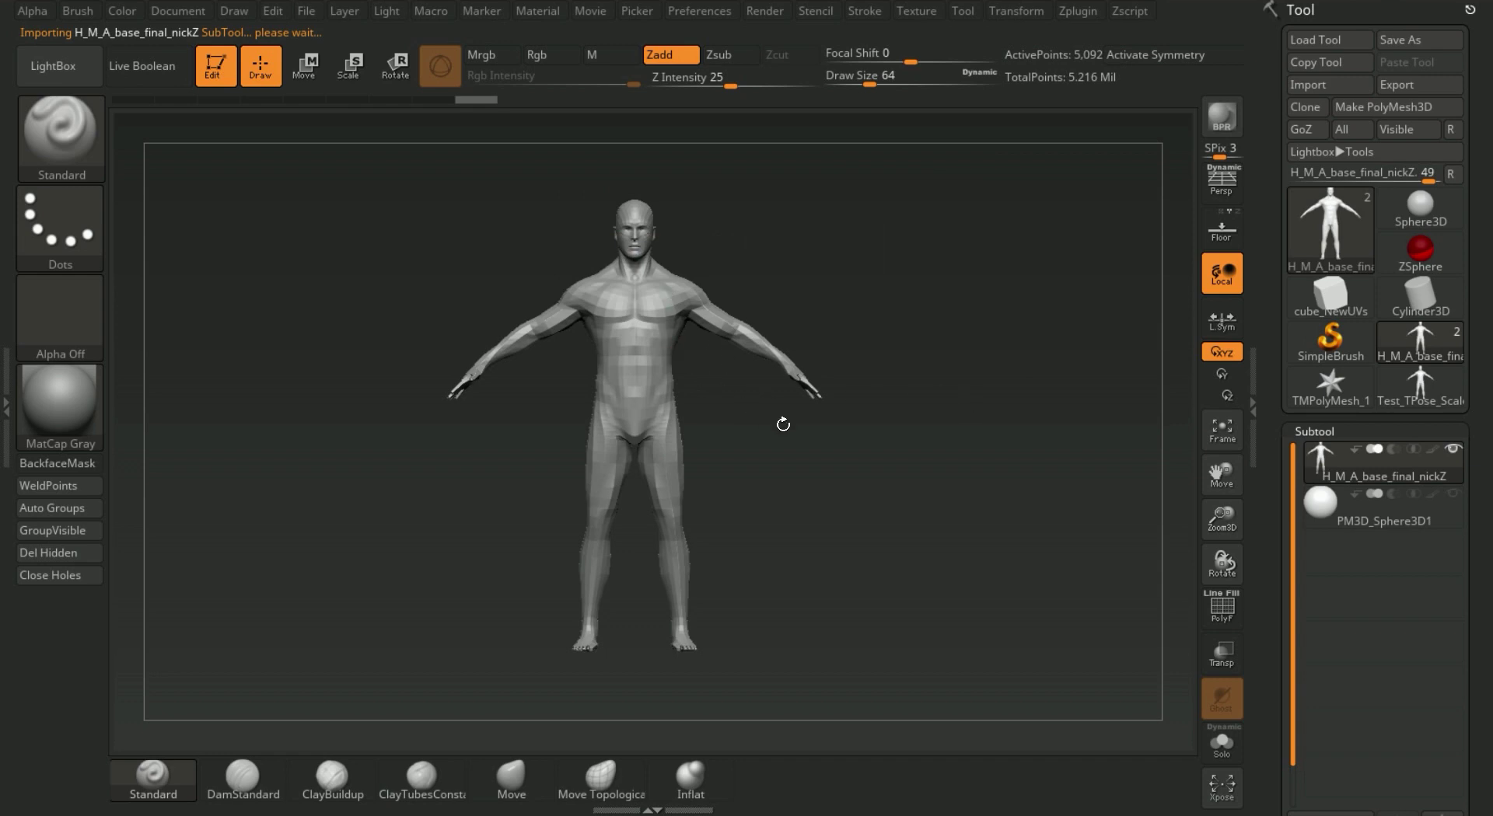
pyautogui.scroll(-10, 1306, 694)
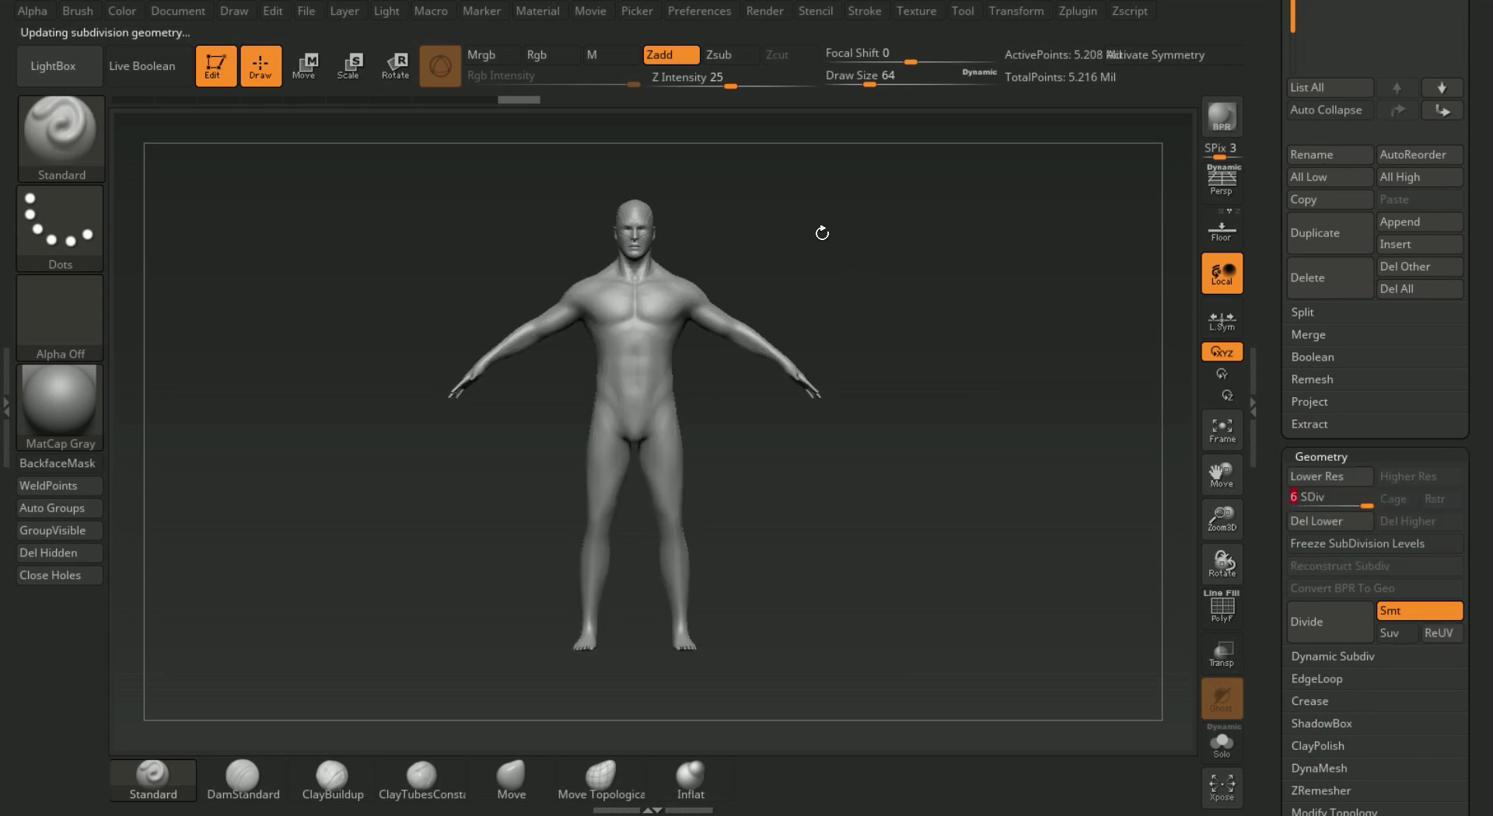
# - Examine the head, torso and arms of the full-resolution body from several angles
pyautogui.keyDown('ctrl'); pyautogui.moveTo(798, 211); pyautogui.dragTo(949, 609, button='right'); pyautogui.keyUp('ctrl')
pyautogui.keyDown('alt'); pyautogui.moveTo(951, 156); pyautogui.dragTo(989, 474, button='right'); pyautogui.keyUp('alt')
pyautogui.keyDown('alt'); pyautogui.moveTo(991, 233); pyautogui.dragTo(997, 351, button='right'); pyautogui.keyUp('alt')
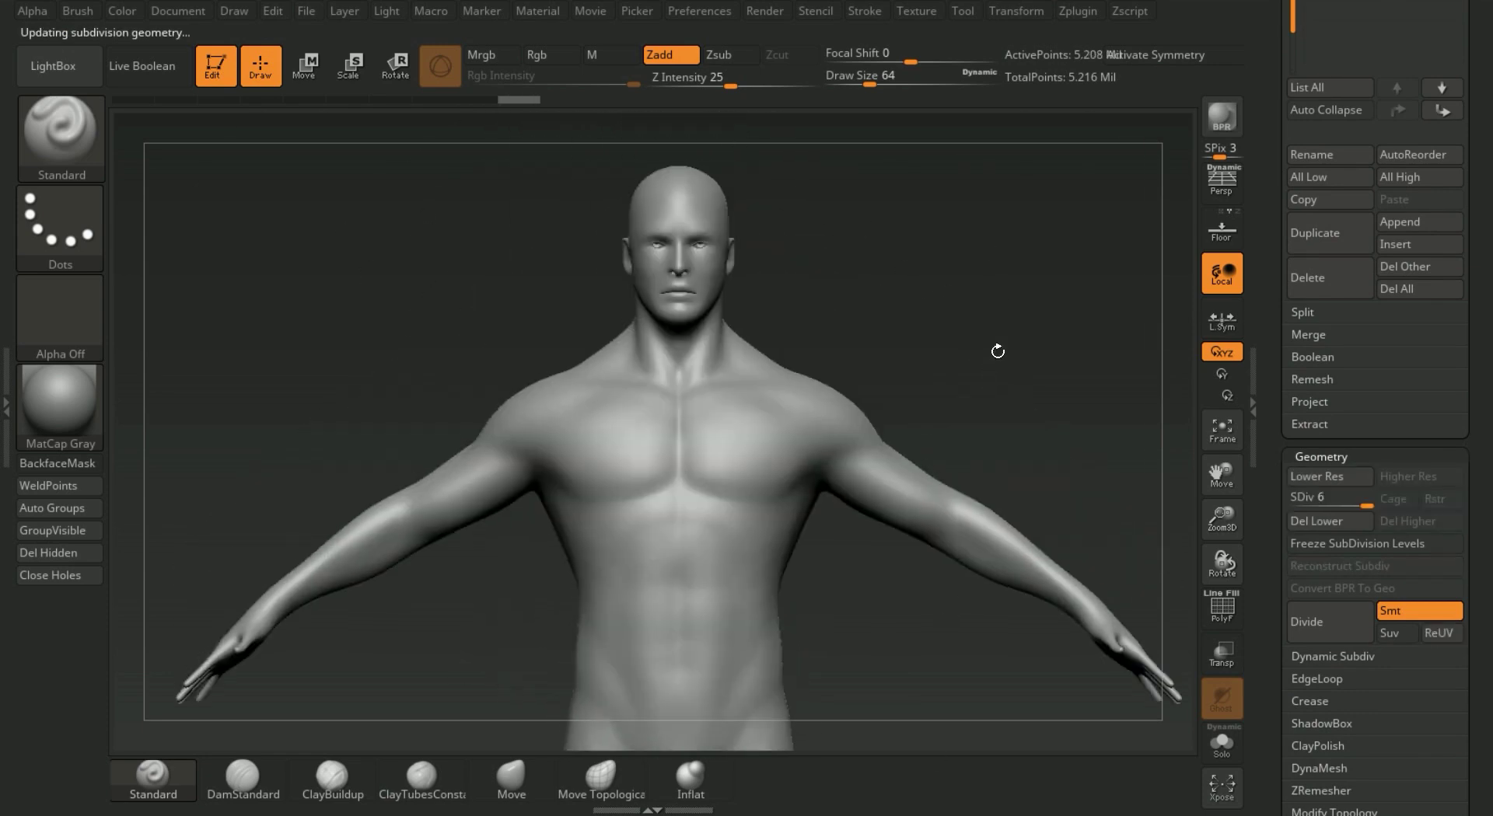
pyautogui.moveTo(997, 352); pyautogui.dragTo(1000, 264)
pyautogui.keyDown('ctrl'); pyautogui.moveTo(1002, 263); pyautogui.dragTo(900, 661, button='right'); pyautogui.keyUp('ctrl')
pyautogui.moveTo(990, 306)
pyautogui.mouseDown()
pyautogui.moveTo(902, 307)
pyautogui.moveTo(929, 341)
pyautogui.moveTo(1096, 353)
pyautogui.moveTo(1033, 344)
pyautogui.moveTo(1056, 433)
pyautogui.moveTo(974, 358)
pyautogui.moveTo(1072, 312)
pyautogui.mouseUp()
pyautogui.moveTo(990, 334)
pyautogui.keyDown('alt'); pyautogui.mouseDown()
pyautogui.moveTo(966, 428)
pyautogui.moveTo(993, 417)
pyautogui.moveTo(1041, 453)
pyautogui.moveTo(1008, 400)
pyautogui.moveTo(953, 526)
pyautogui.moveTo(955, 363)
pyautogui.mouseUp(); pyautogui.keyUp('alt')
pyautogui.press('f')
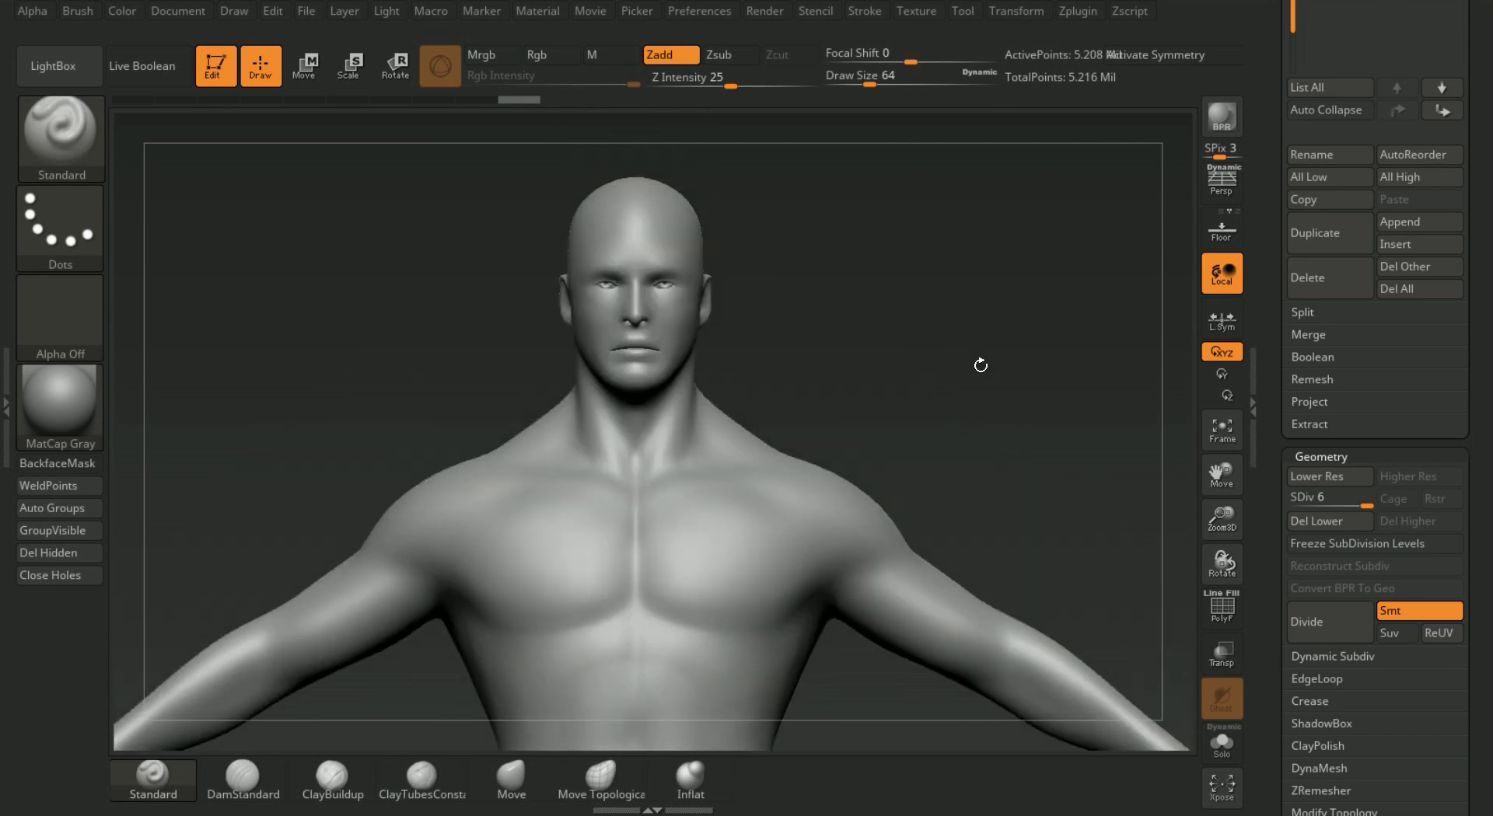
# - Review the body's X, Y and Z dimensions in the geometry Size settings
pyautogui.moveTo(1275, 715); pyautogui.dragTo(1289, 561)
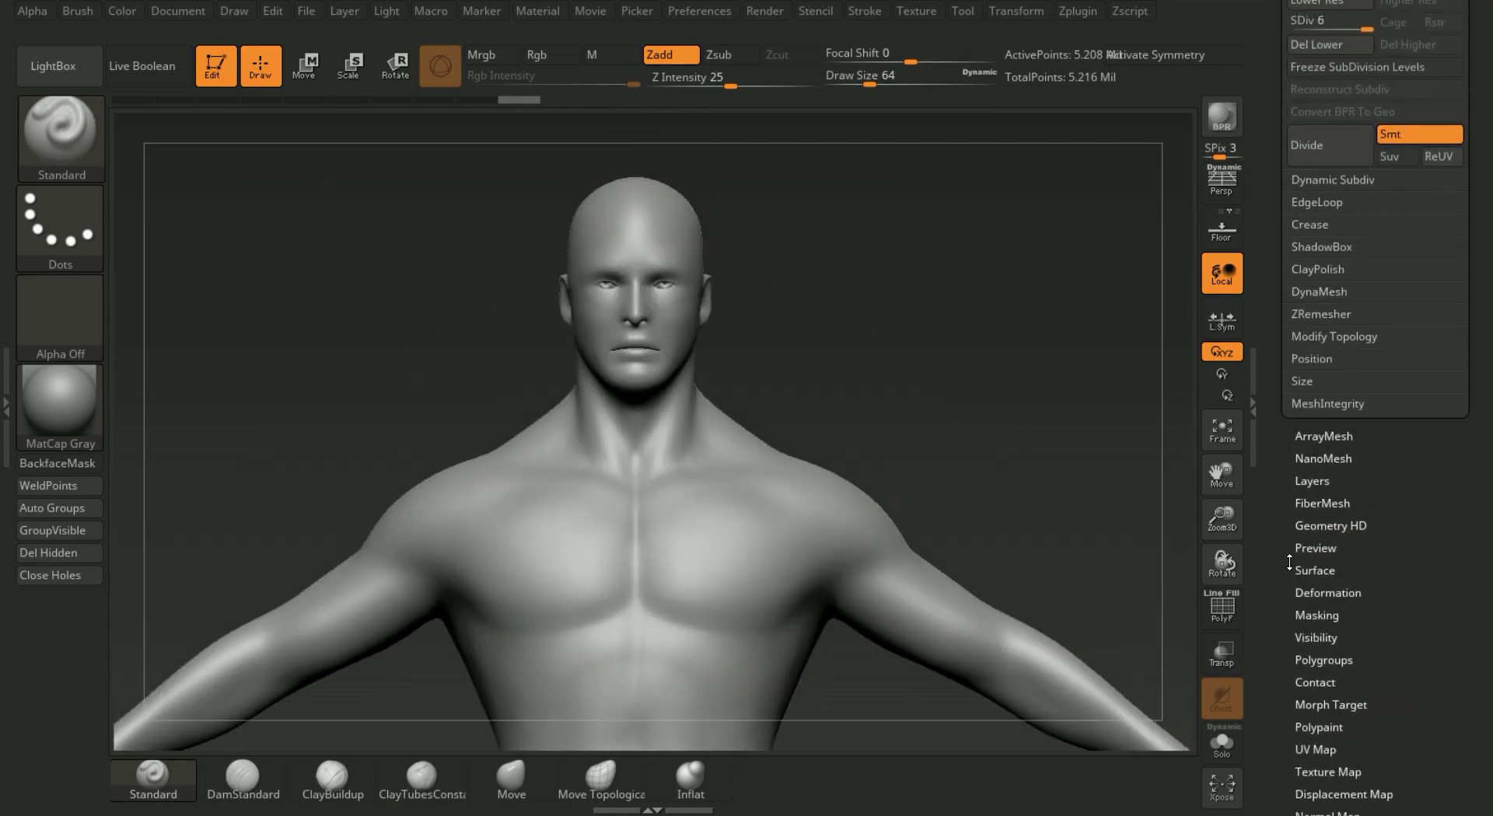
pyautogui.keyDown('shift'); pyautogui.click(1326, 381); pyautogui.keyUp('shift')
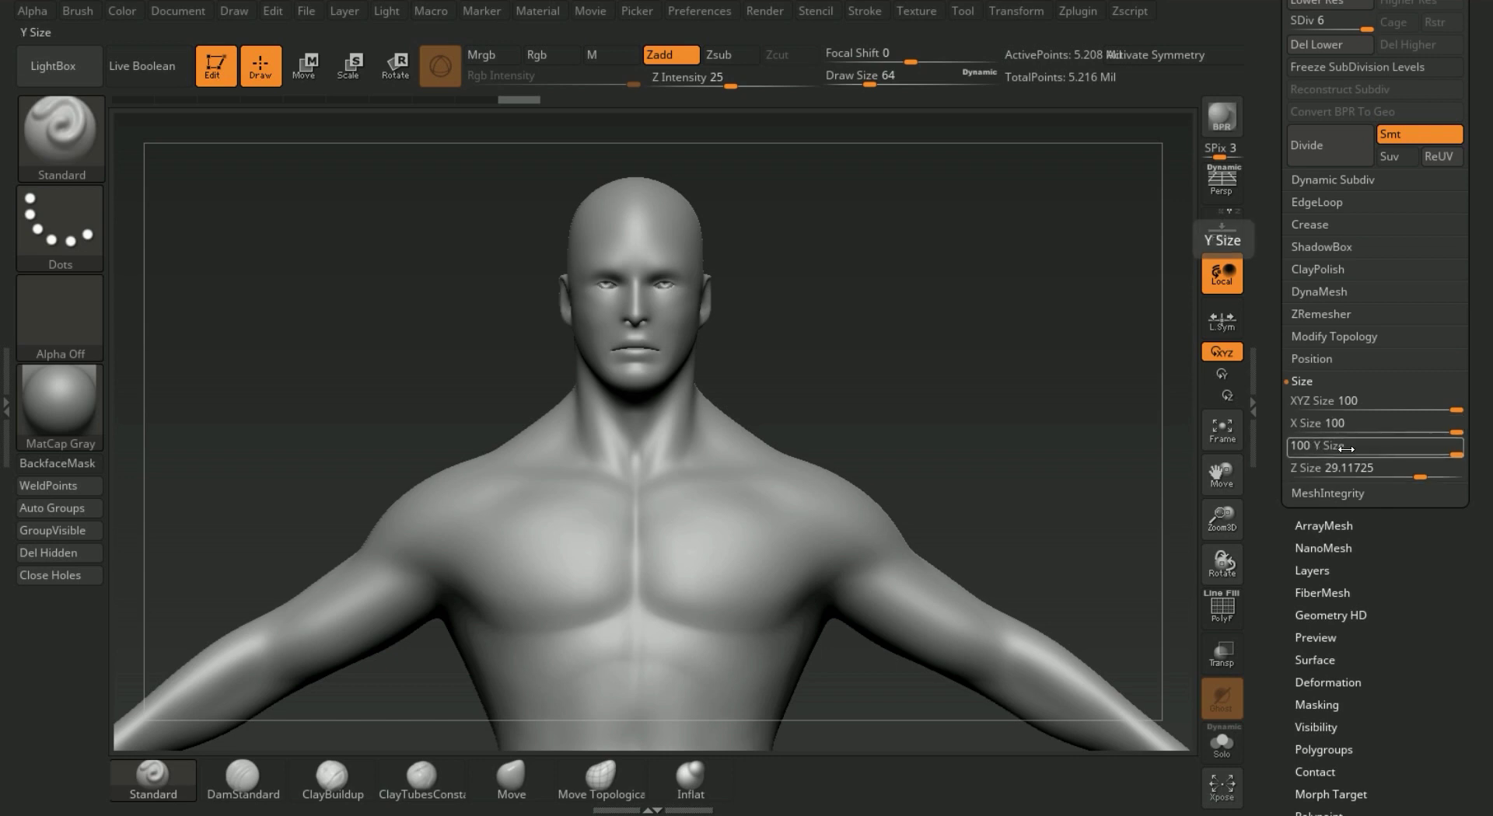
pyautogui.moveTo(999, 371)
pyautogui.mouseDown()
pyautogui.moveTo(906, 370)
pyautogui.moveTo(1009, 373)
pyautogui.moveTo(912, 189)
pyautogui.moveTo(994, 213)
pyautogui.mouseUp()
# - Lower the body to subdivision level 1 and delete its higher subdivision levels
pyautogui.moveTo(1281, 737); pyautogui.dragTo(1303, 768)
pyautogui.moveTo(1269, 303); pyautogui.dragTo(1269, 478)
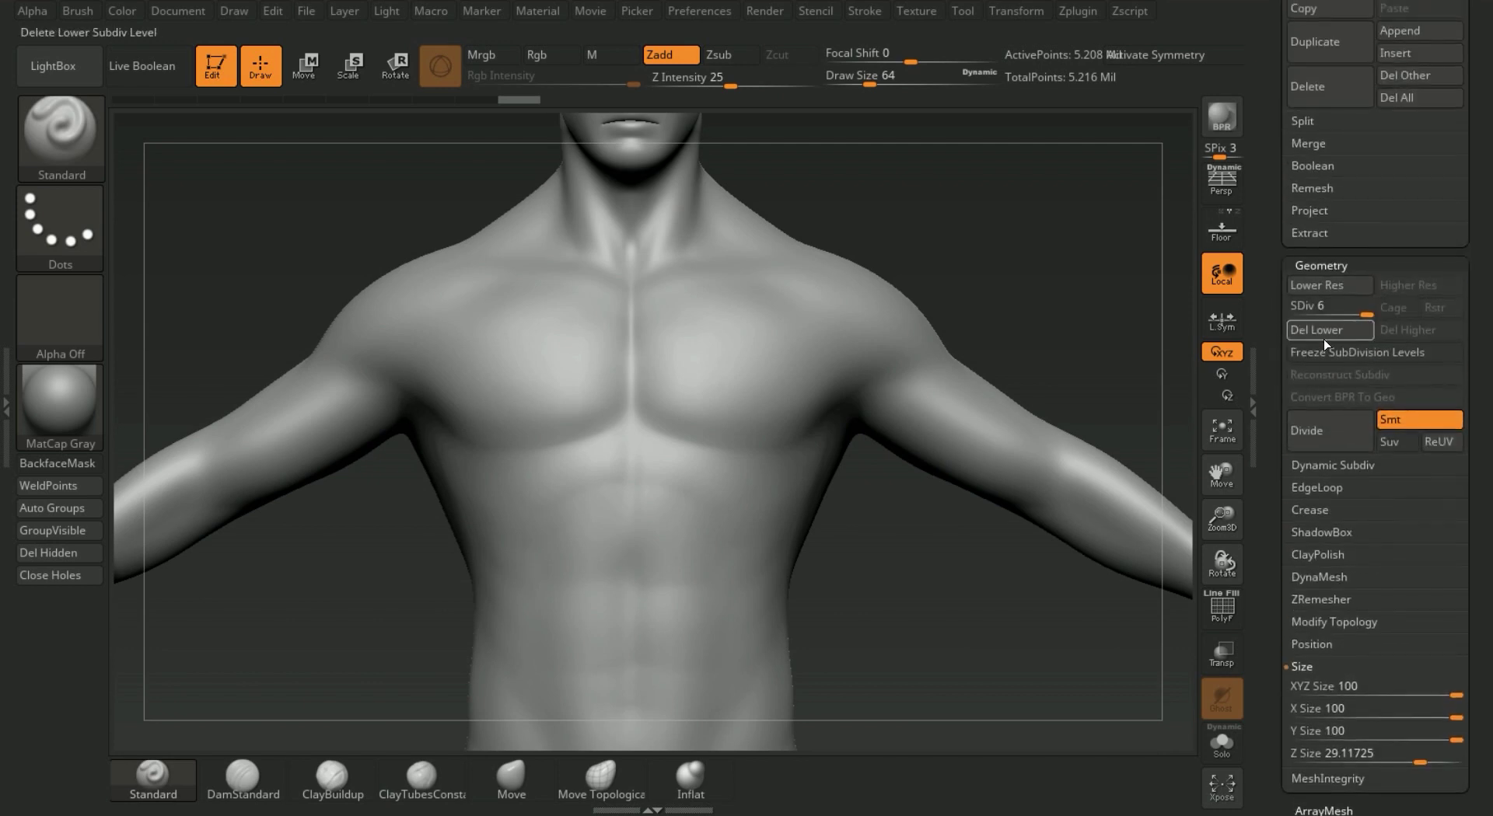
pyautogui.moveTo(1223, 298); pyautogui.dragTo(1213, 298)
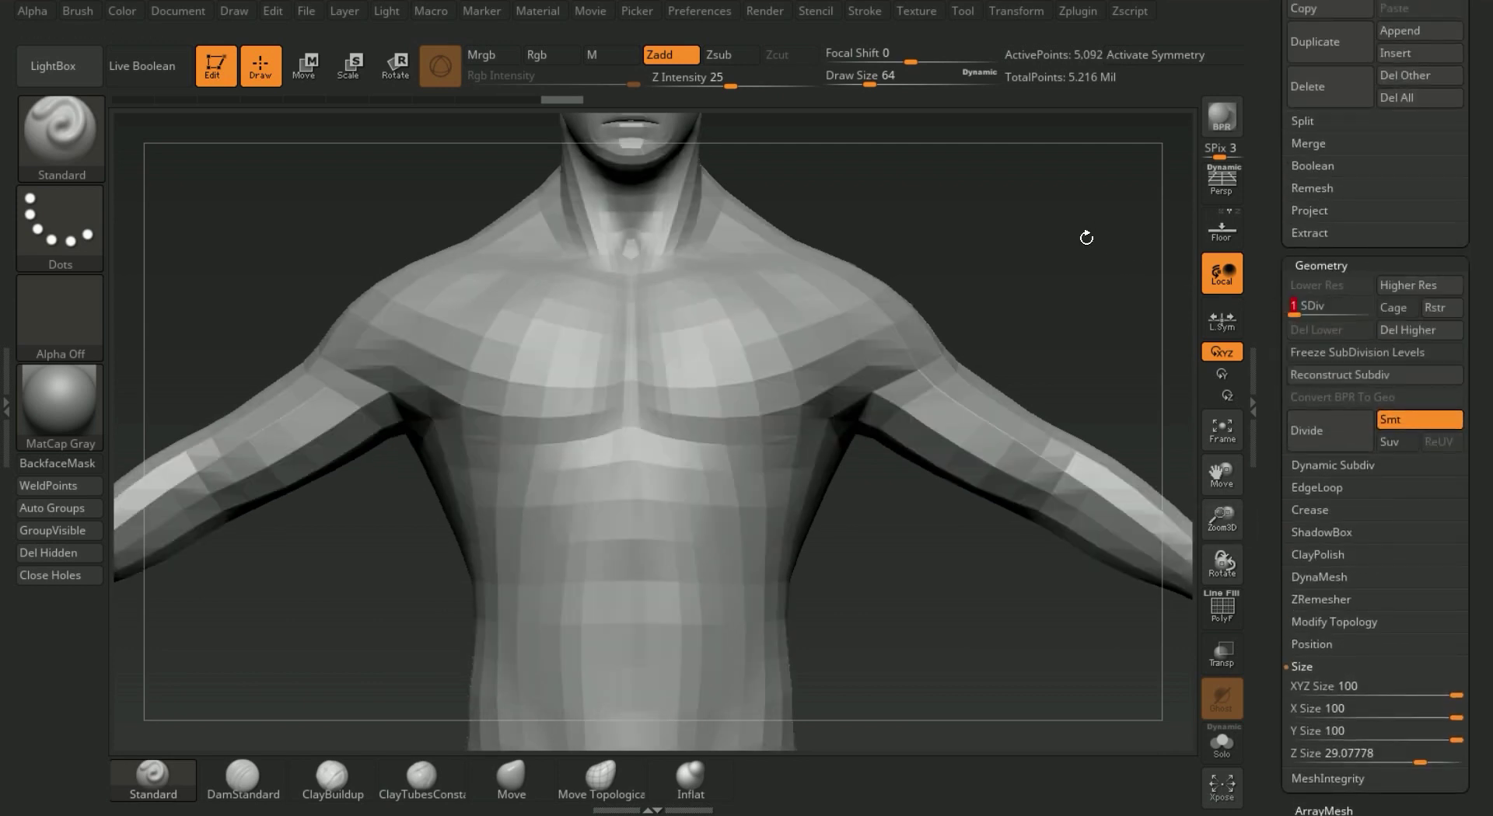
pyautogui.keyDown('alt'); pyautogui.moveTo(1031, 183); pyautogui.dragTo(1150, 442); pyautogui.keyUp('alt')
pyautogui.click(1403, 331)
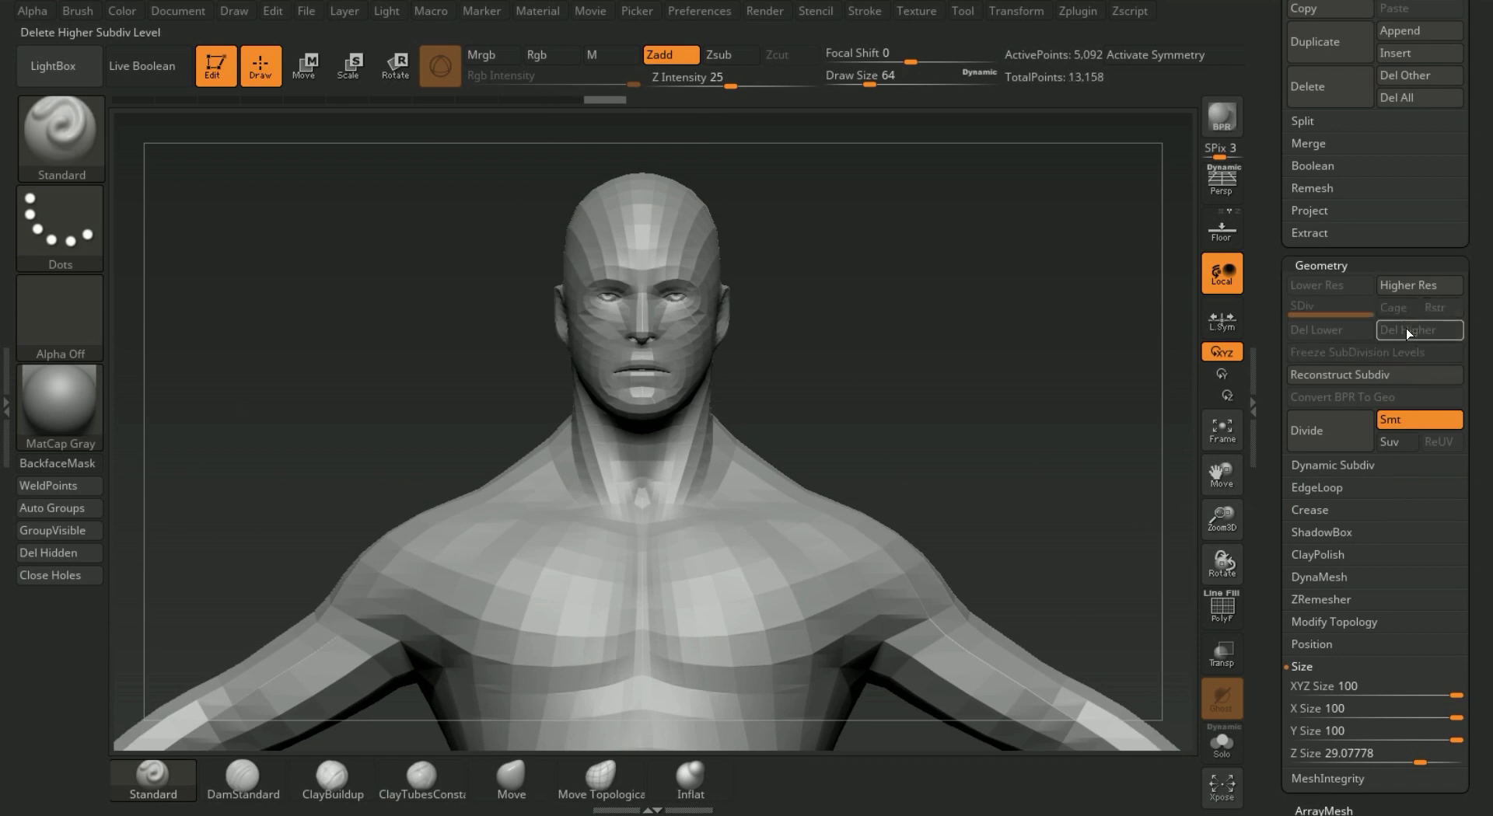
# - Subdivide the body up to level 6, inspect its smoothed surface from several angles and lower it back to level 1
pyautogui.hotkey('ctrl', 'd')
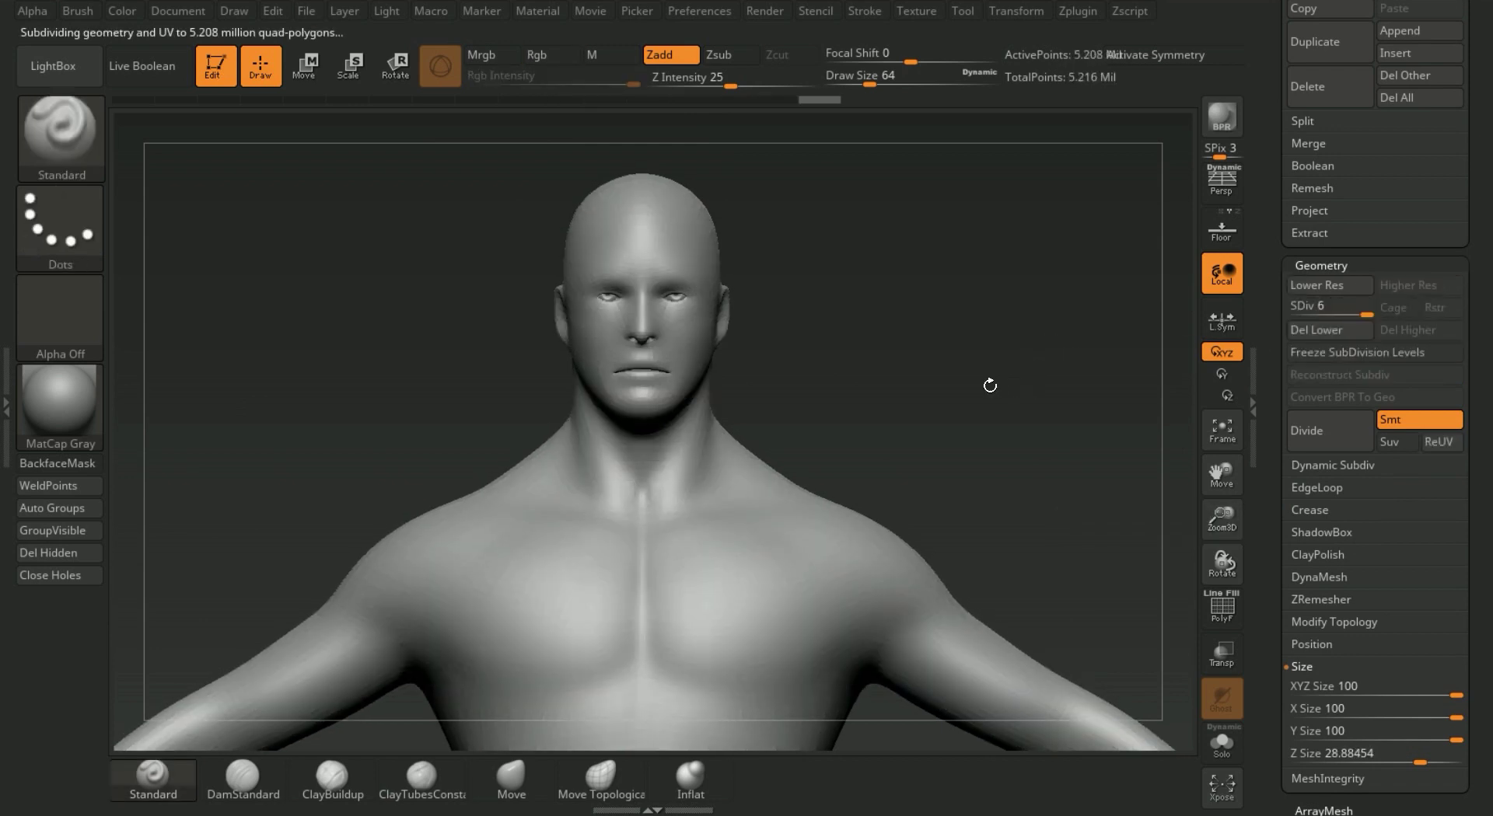
pyautogui.moveTo(1080, 452); pyautogui.dragTo(977, 436)
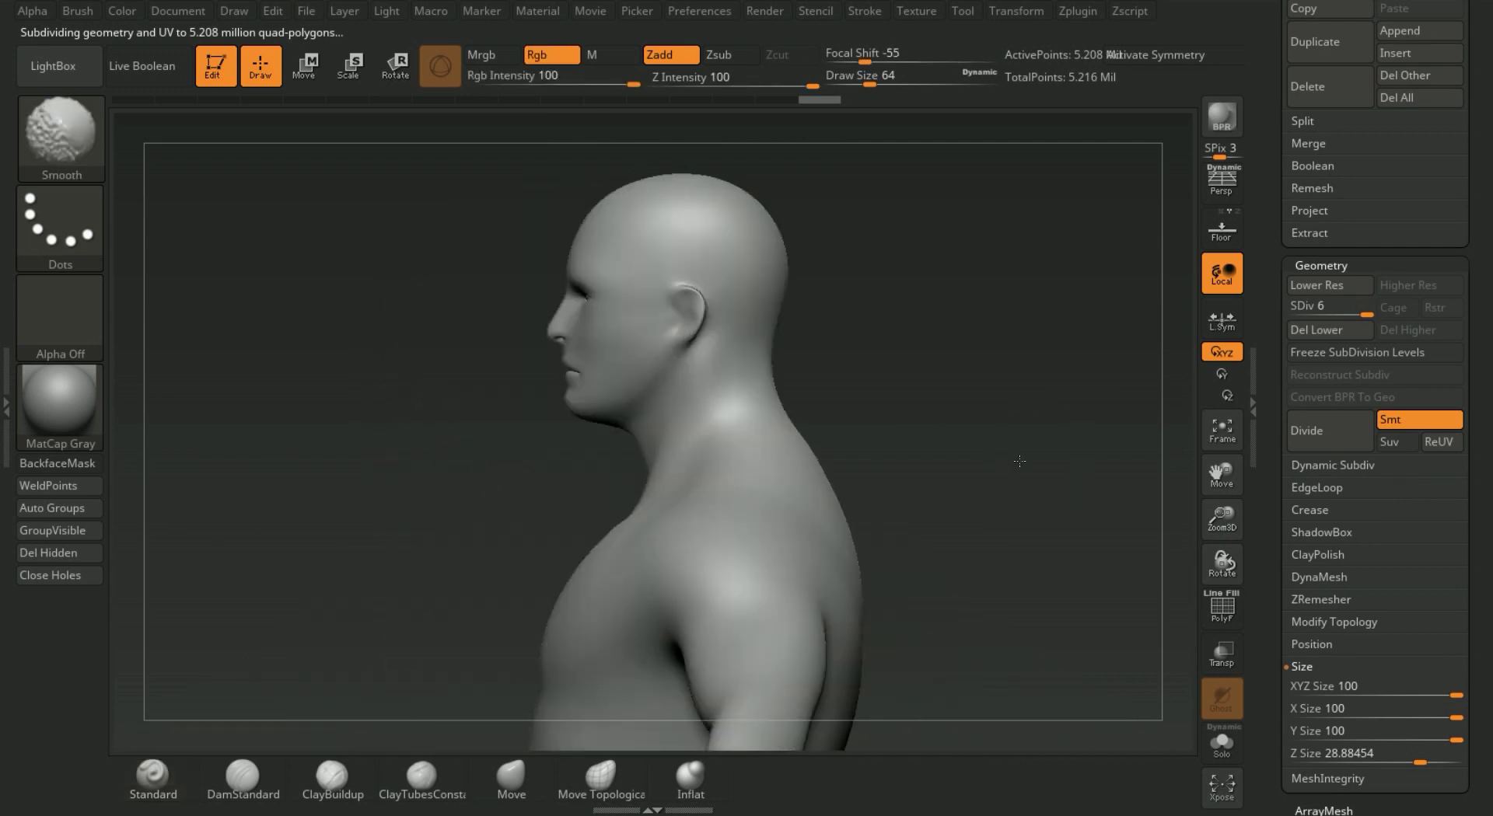
pyautogui.moveTo(950, 276); pyautogui.dragTo(1072, 372)
pyautogui.moveTo(958, 352)
pyautogui.mouseDown()
pyautogui.moveTo(986, 443)
pyautogui.moveTo(1041, 410)
pyautogui.moveTo(968, 445)
pyautogui.moveTo(950, 270)
pyautogui.moveTo(979, 199)
pyautogui.moveTo(956, 350)
pyautogui.moveTo(987, 303)
pyautogui.moveTo(965, 279)
pyautogui.moveTo(987, 299)
pyautogui.moveTo(837, 319)
pyautogui.mouseUp()
pyautogui.moveTo(873, 251)
pyautogui.mouseDown()
pyautogui.moveTo(996, 276)
pyautogui.moveTo(957, 277)
pyautogui.mouseUp()
pyautogui.hotkey('shift', 'd')
pyautogui.hotkey('shift', 'd')
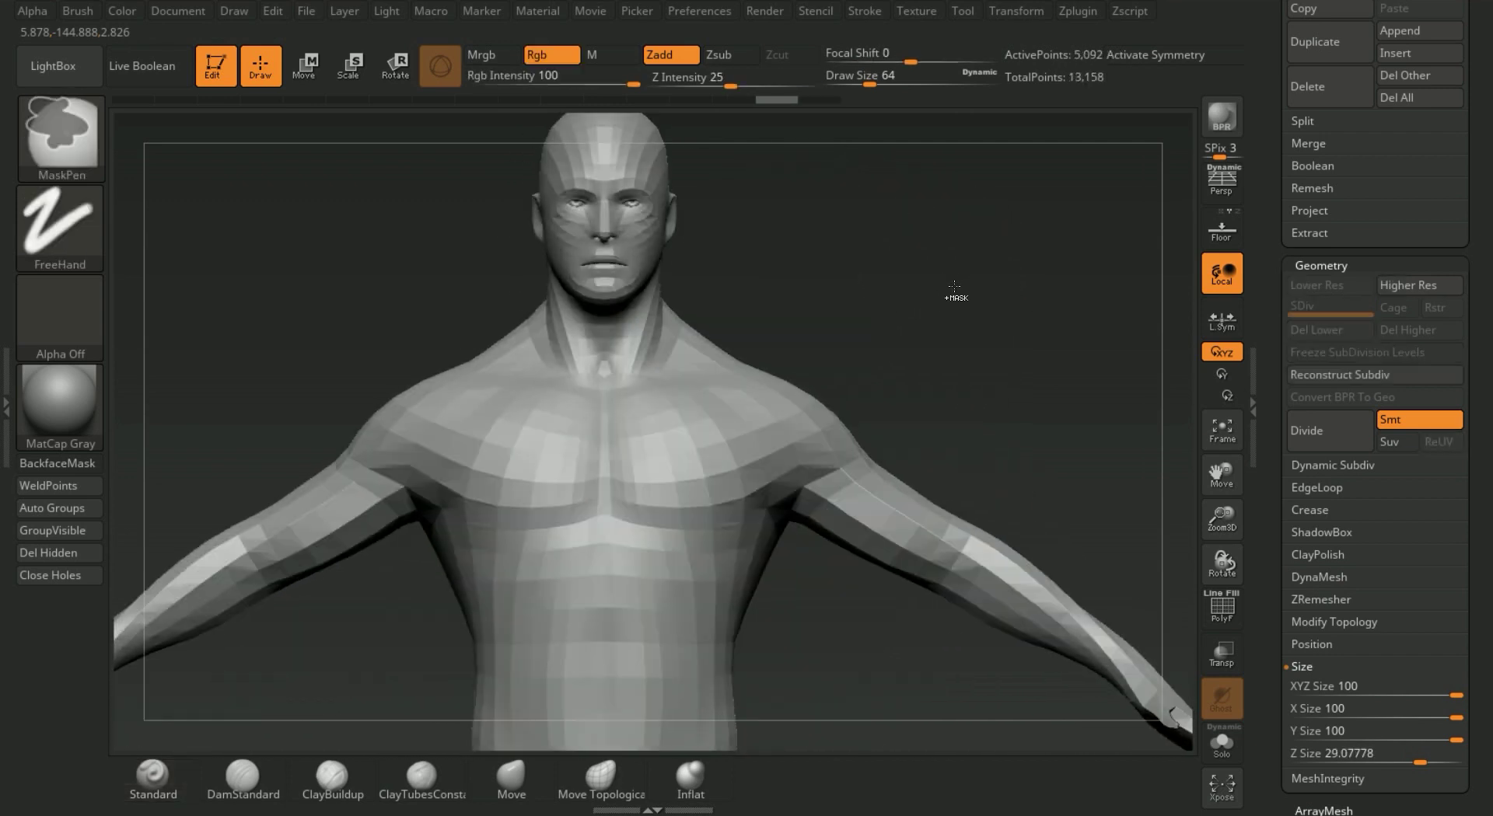
# - Undo the new subdivisions, the level deletion and the scale transfer on the body, and frame the whole figure
pyautogui.hotkey('ctrl', 'z')
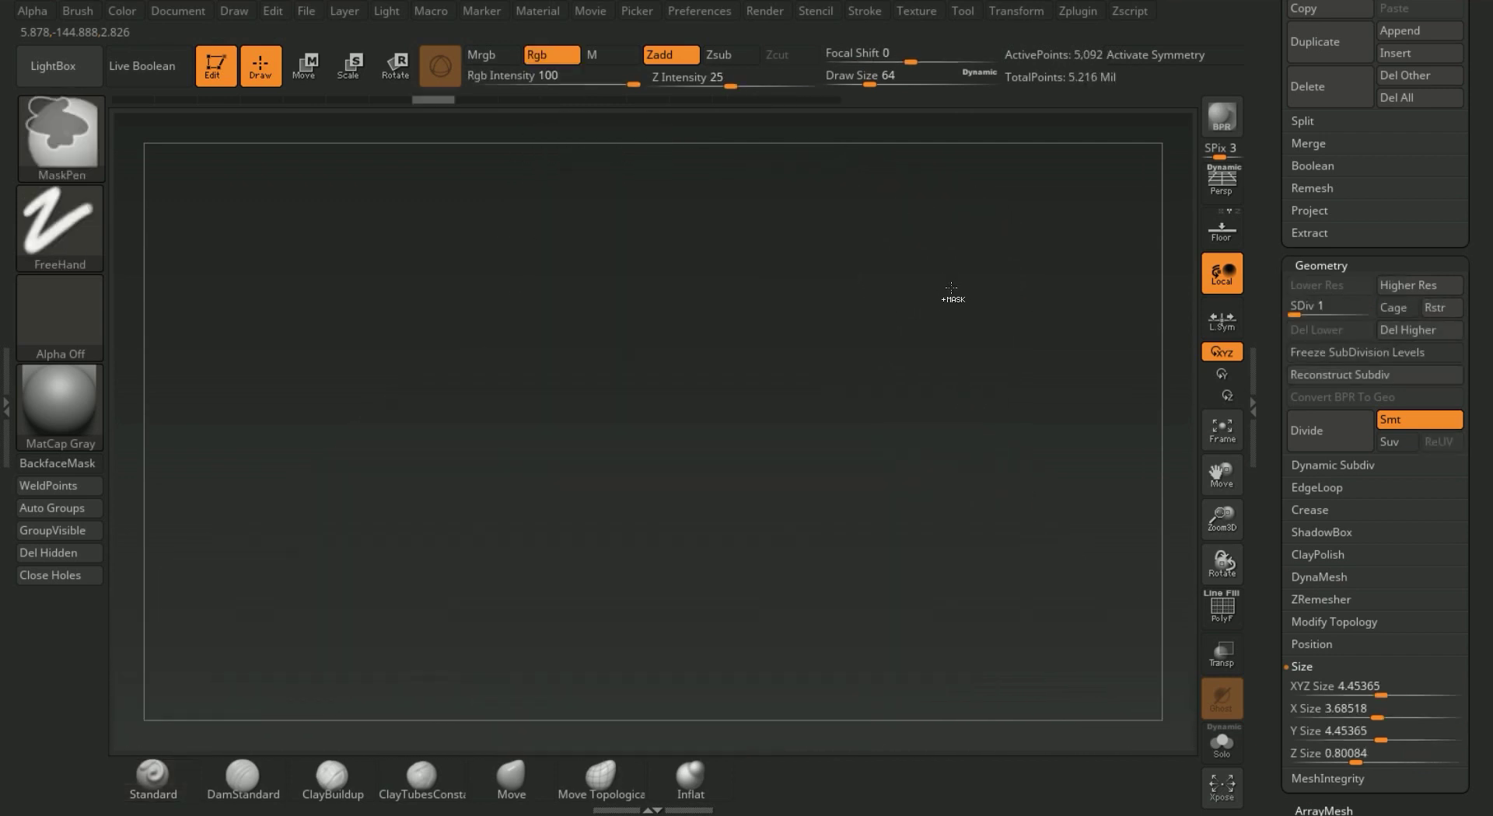
pyautogui.hotkey('ctrl', 'shift', 'z')
pyautogui.hotkey('ctrl', 'z')
pyautogui.press('f')
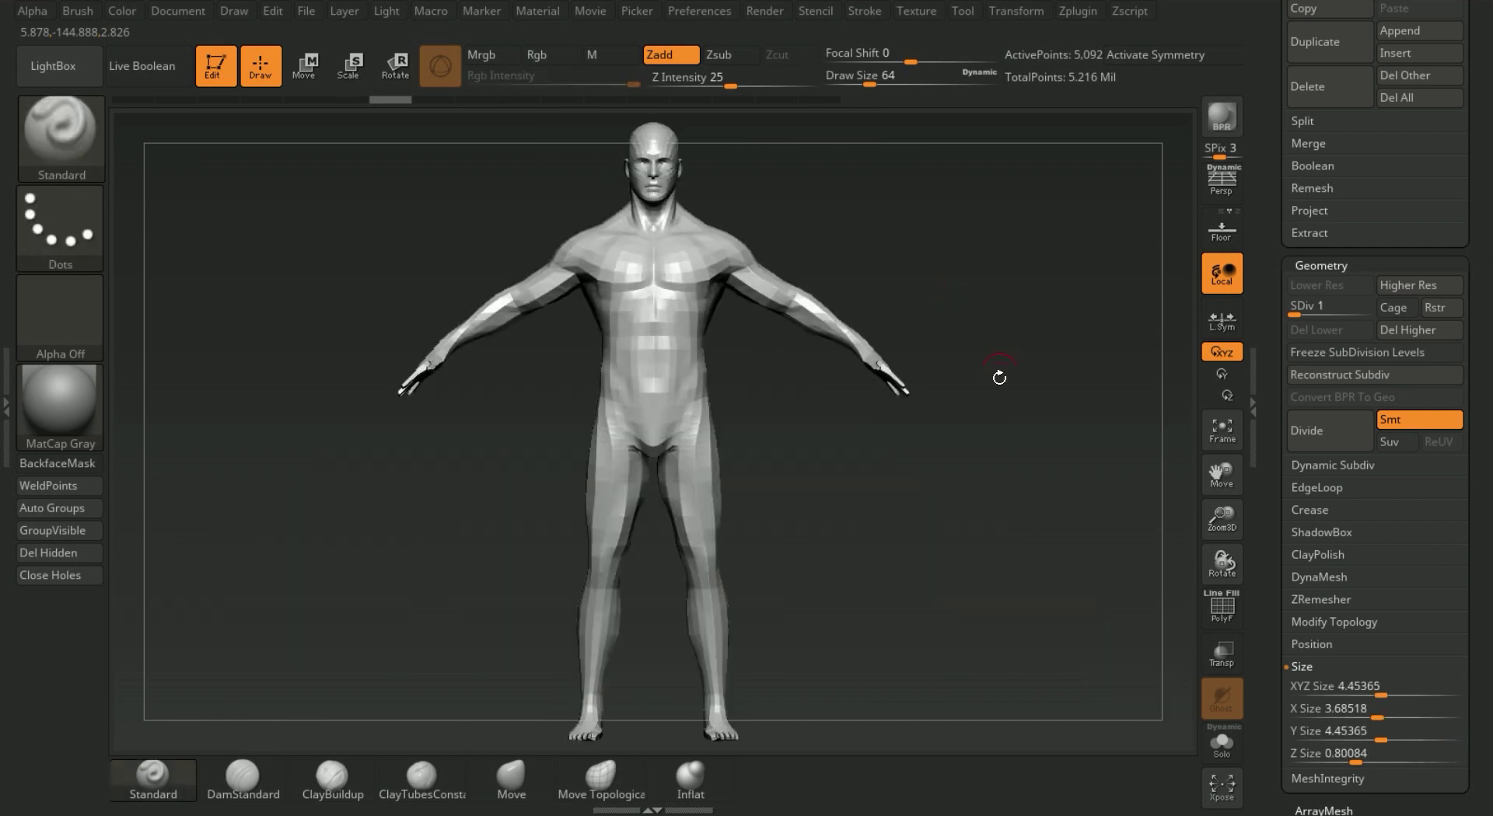
pyautogui.keyDown('ctrl'); pyautogui.click(1000, 494); pyautogui.keyUp('ctrl')
pyautogui.hotkey('ctrl', 'z')
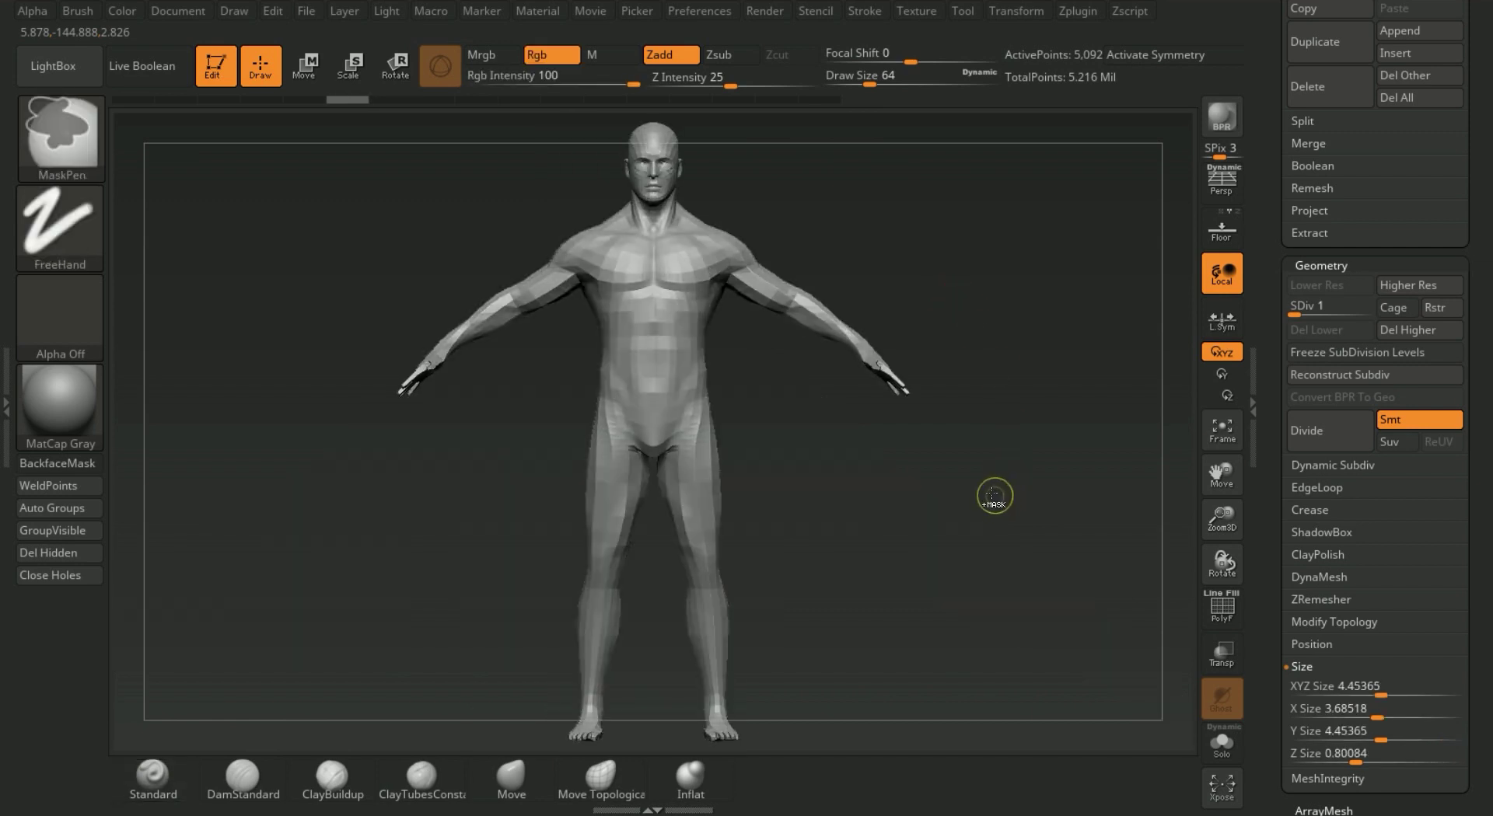
# - Raise the body to its highest subdivision level, 6
pyautogui.press('d')
pyautogui.press('d')
pyautogui.press('d')
pyautogui.press('d')
pyautogui.press('d')
pyautogui.moveTo(981, 491)
pyautogui.mouseDown()
pyautogui.moveTo(880, 513)
pyautogui.moveTo(1053, 533)
pyautogui.moveTo(907, 476)
pyautogui.mouseUp()
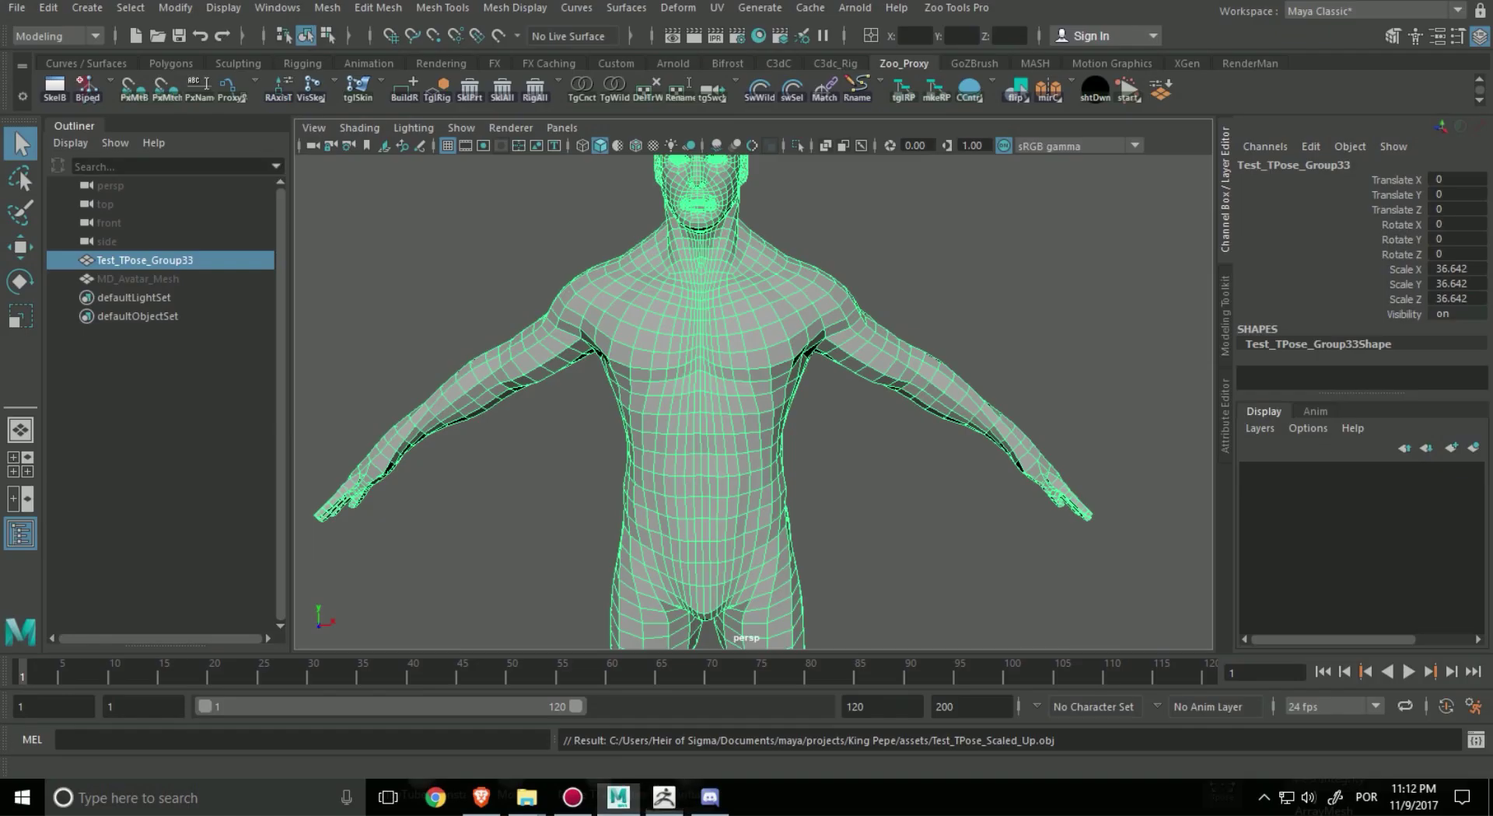
# - Switch to Maya and unhide MD_Avatar_Mesh beside the scaled T-pose body
pyautogui.keyDown('alt'); pyautogui.moveTo(905, 581); pyautogui.dragTo(857, 319); pyautogui.keyUp('alt')
pyautogui.keyDown('alt'); pyautogui.moveTo(926, 398); pyautogui.dragTo(922, 173, button='middle'); pyautogui.keyUp('alt')
pyautogui.keyDown('alt'); pyautogui.moveTo(966, 456); pyautogui.dragTo(992, 241, button='middle'); pyautogui.keyUp('alt')
pyautogui.keyDown('alt'); pyautogui.moveTo(992, 241); pyautogui.dragTo(914, 343); pyautogui.keyUp('alt')
pyautogui.press('q')
pyautogui.click(159, 279)
pyautogui.hotkey('shift', 'h')
pyautogui.click(914, 343)
# - Compare the size of MD_Avatar_Mesh with the scaled T-pose body from several distances
pyautogui.keyDown('alt'); pyautogui.moveTo(704, 349); pyautogui.dragTo(900, 310, button='right'); pyautogui.keyUp('alt')
pyautogui.keyDown('alt'); pyautogui.moveTo(777, 299); pyautogui.dragTo(760, 400, button='middle'); pyautogui.keyUp('alt')
pyautogui.scroll(-8, 777, 478)
pyautogui.click(757, 441)
pyautogui.keyDown('alt'); pyautogui.moveTo(906, 466); pyautogui.dragTo(886, 466); pyautogui.keyUp('alt')
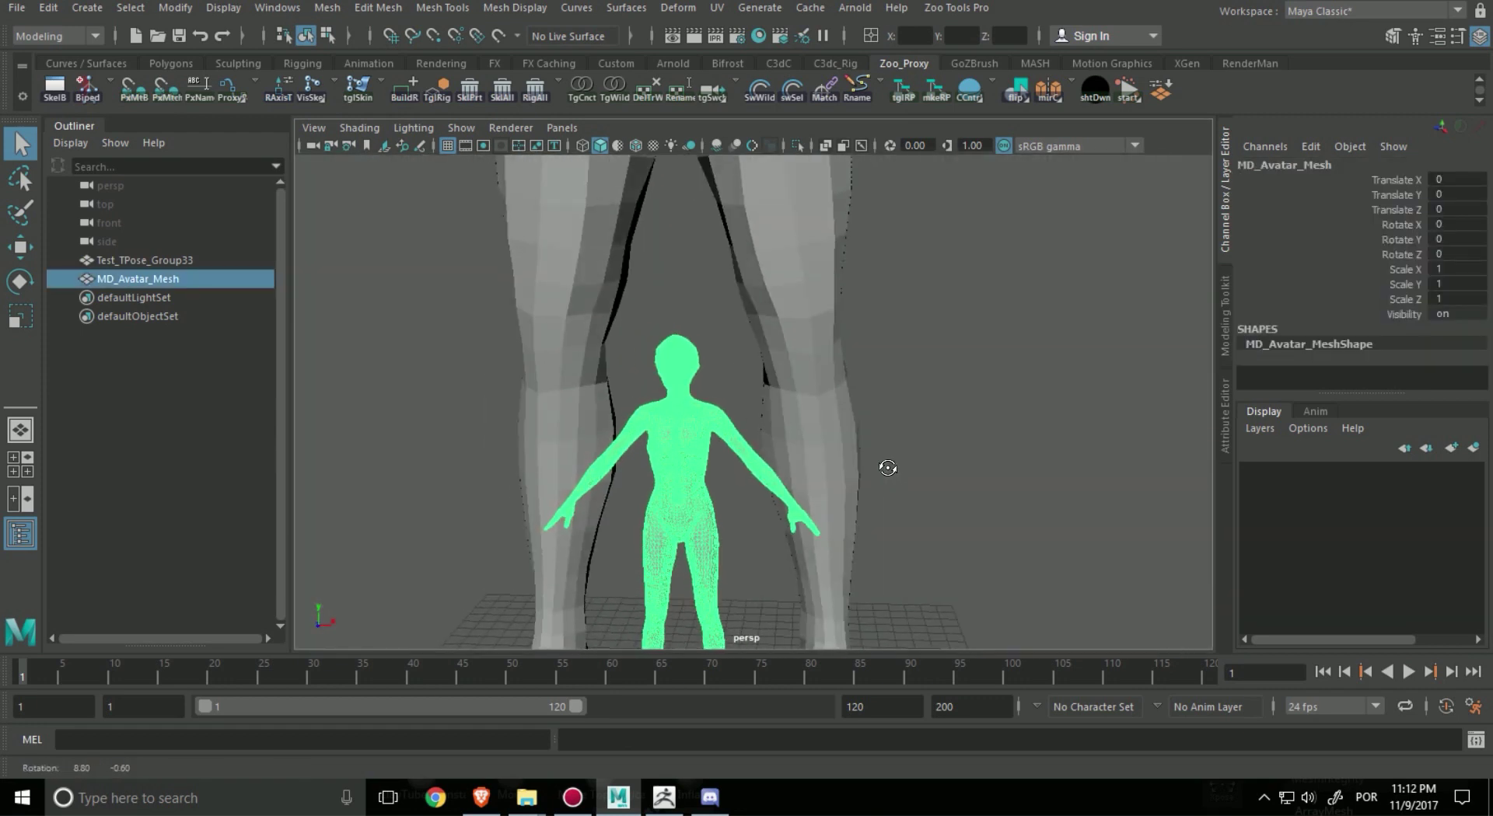
pyautogui.scroll(-3, 681, 329)
pyautogui.keyDown('alt'); pyautogui.moveTo(681, 329); pyautogui.dragTo(783, 413, button='right'); pyautogui.keyUp('alt')
pyautogui.keyDown('alt'); pyautogui.moveTo(783, 413); pyautogui.dragTo(833, 466, button='middle'); pyautogui.keyUp('alt')
pyautogui.click(897, 365)
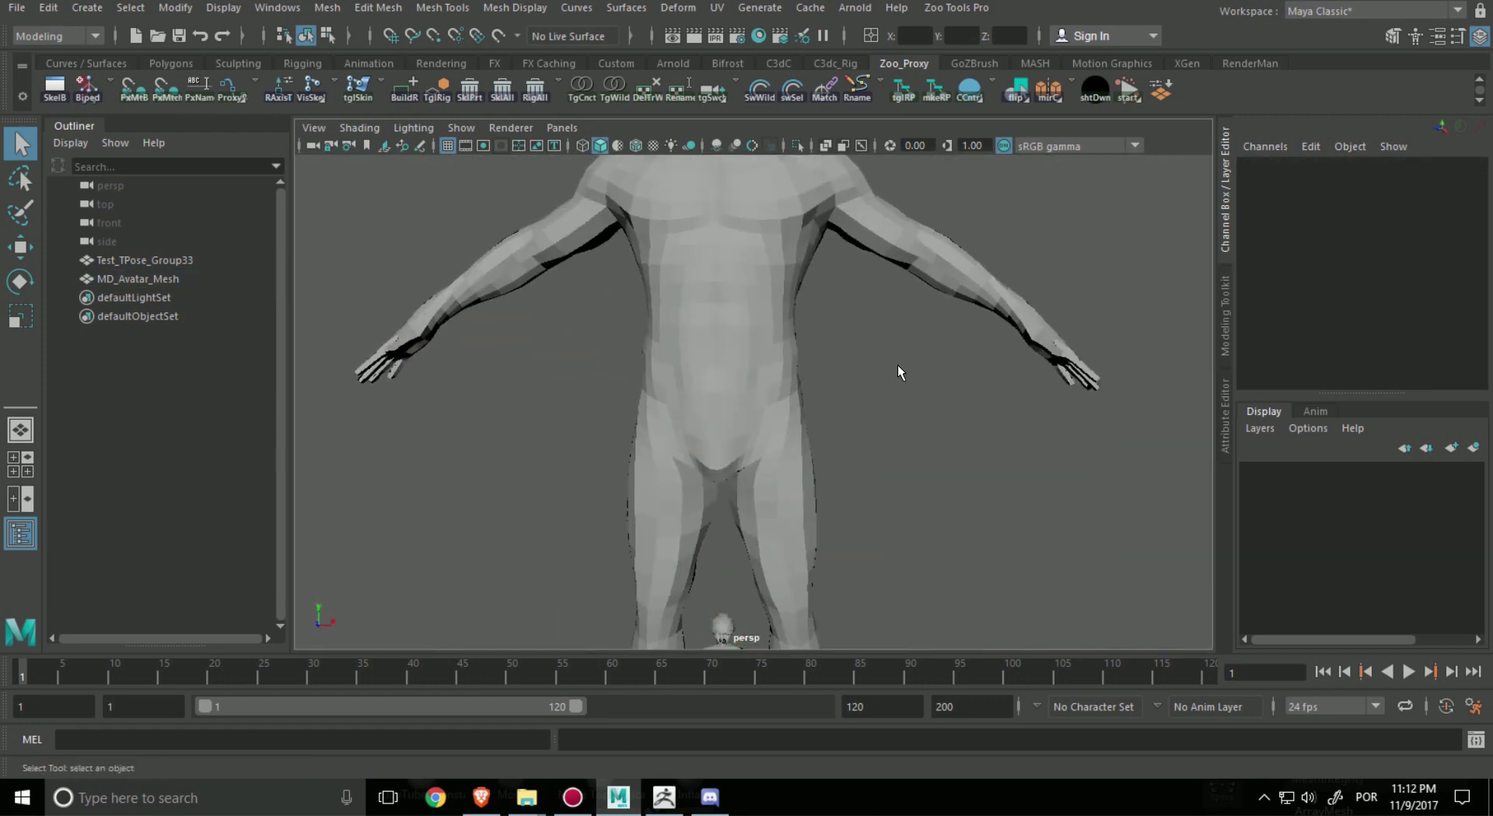
pyautogui.keyDown('alt'); pyautogui.moveTo(719, 225); pyautogui.dragTo(717, 273, button='middle'); pyautogui.keyUp('alt')
pyautogui.keyDown('alt'); pyautogui.moveTo(787, 420); pyautogui.dragTo(829, 299, button='middle'); pyautogui.keyUp('alt')
pyautogui.keyDown('alt'); pyautogui.moveTo(831, 321); pyautogui.dragTo(762, 324, button='right'); pyautogui.keyUp('alt')
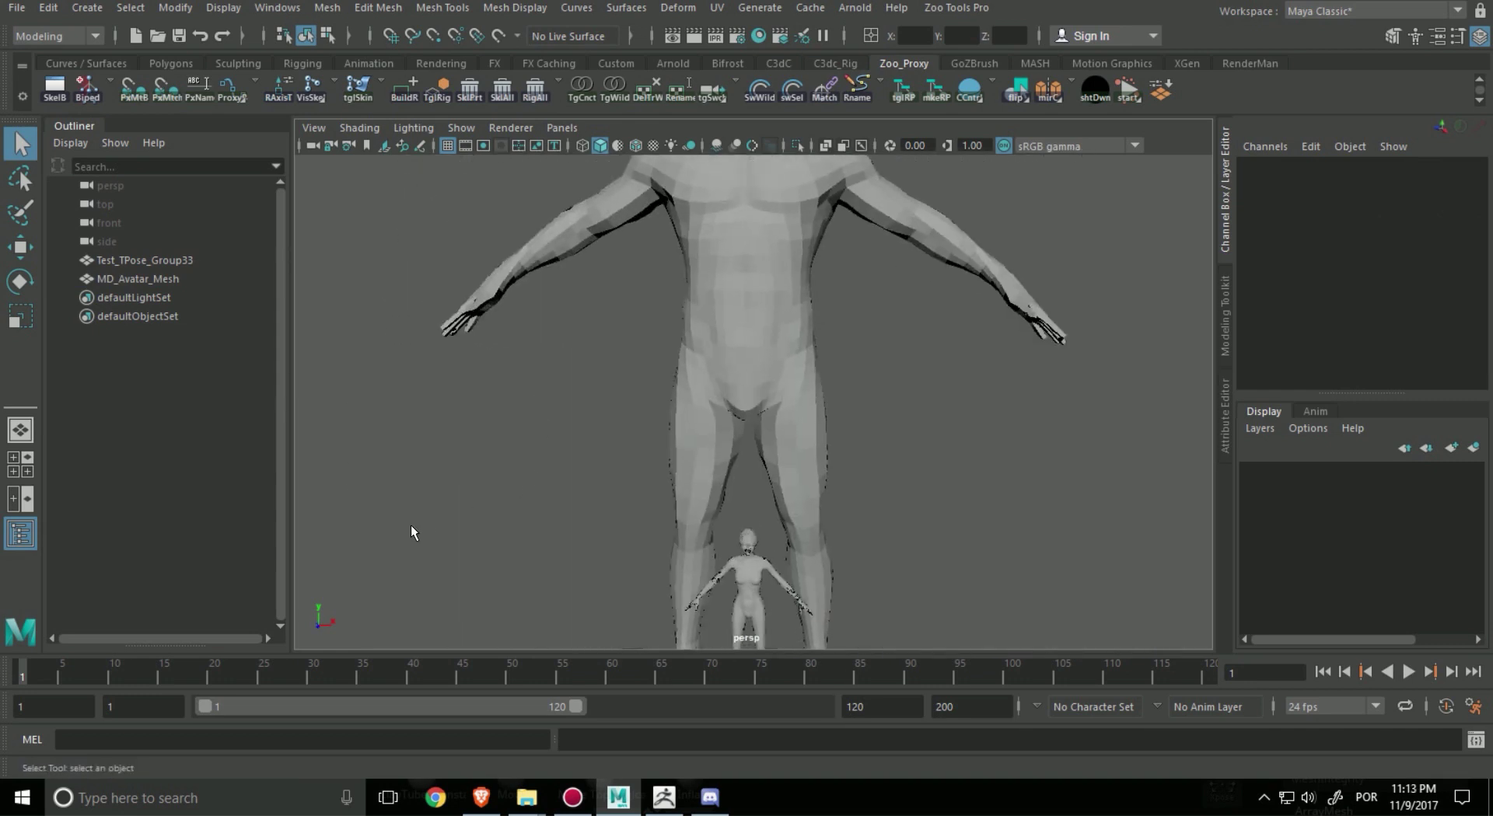
# - Group Test_TPose_Group33 together with MD_Avatar_Mesh
pyautogui.click(190, 259)
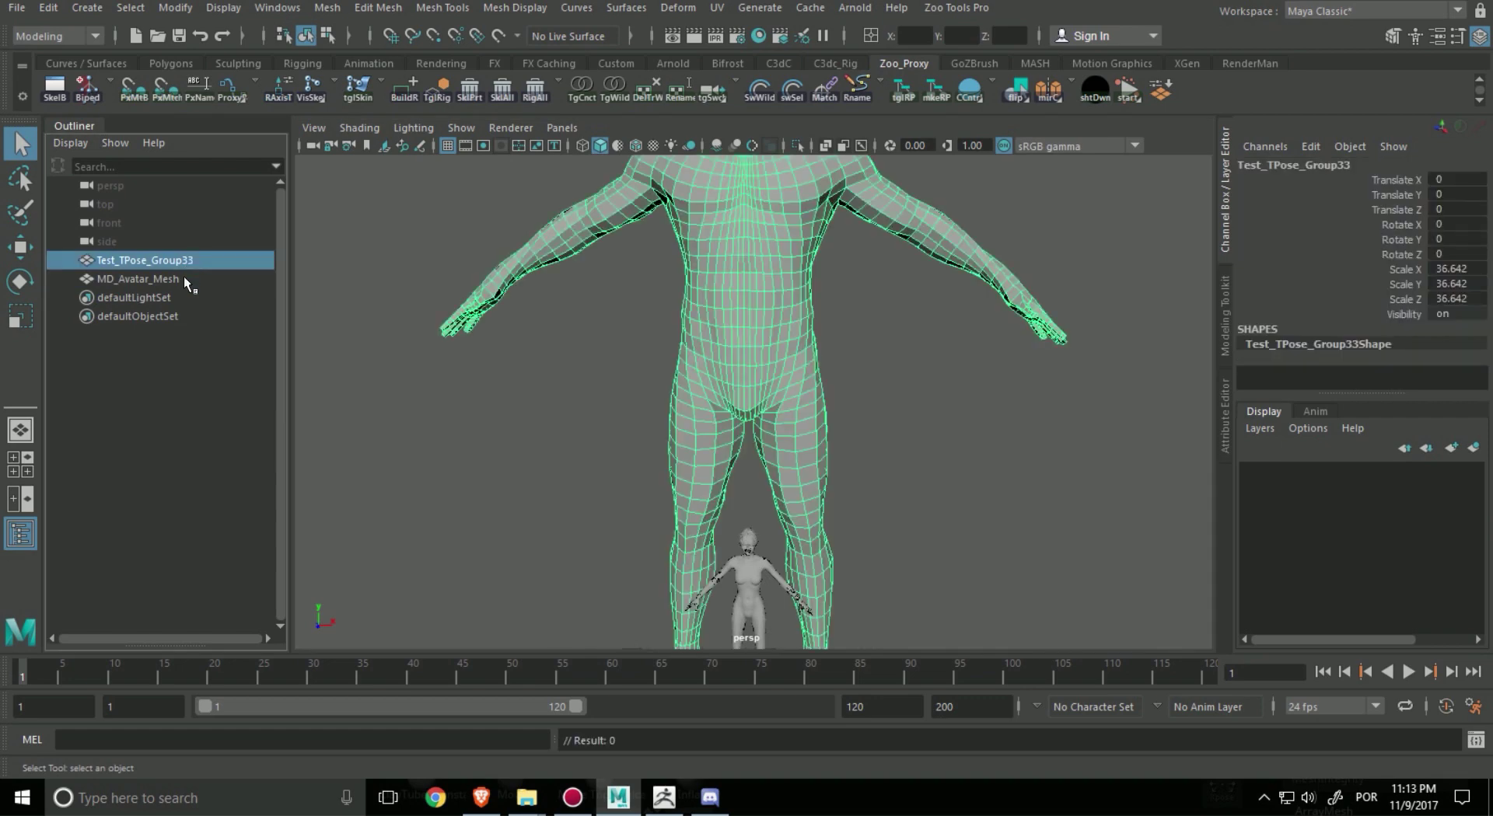
pyautogui.keyDown('ctrl'); pyautogui.click(181, 278); pyautogui.keyUp('ctrl')
pyautogui.hotkey('ctrl', 'g')
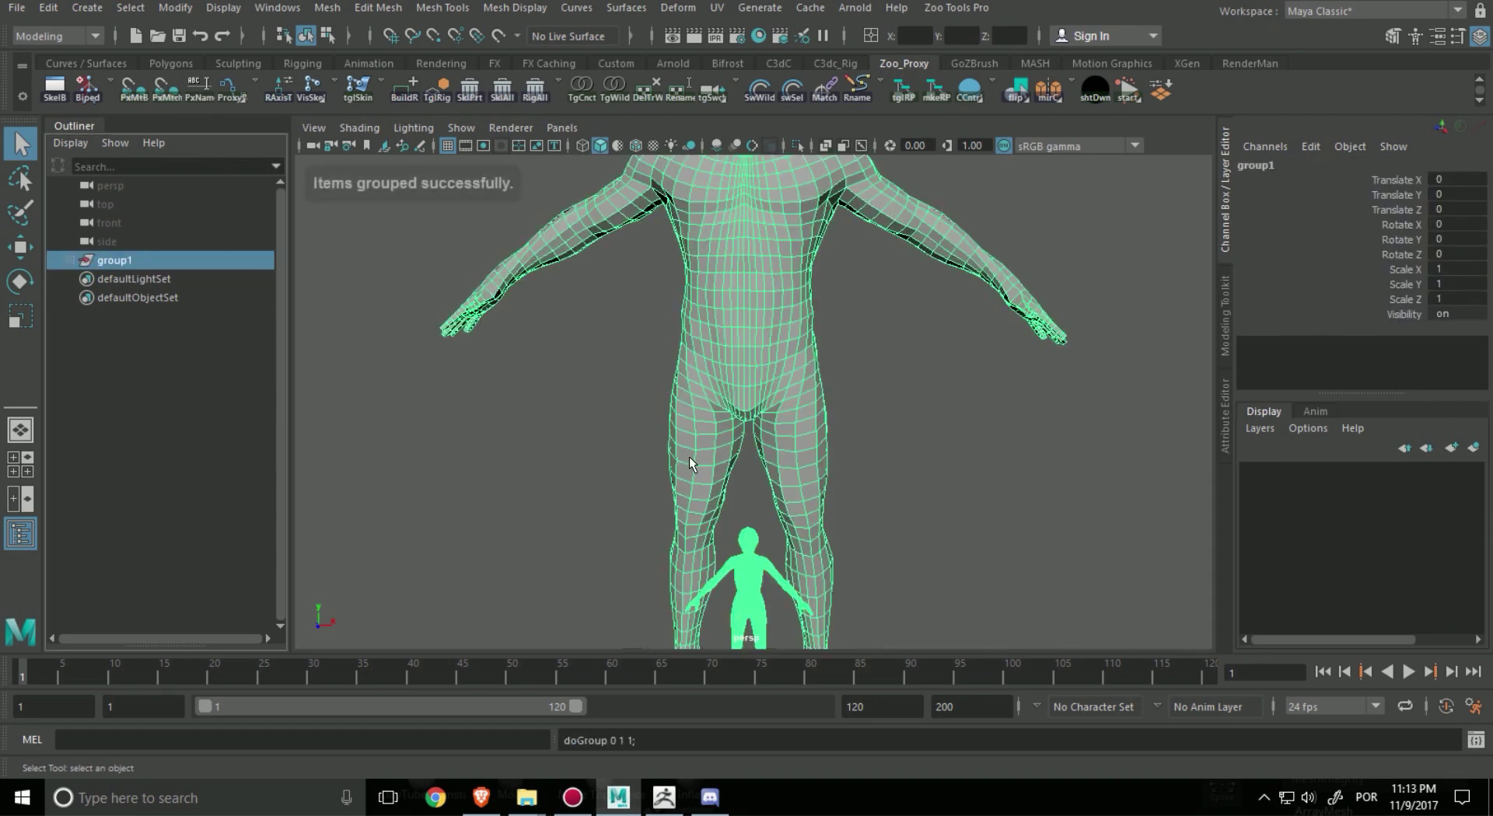
# - Scale the group of both figures down uniformly to about 0.081
pyautogui.press('r')
pyautogui.keyDown('alt'); pyautogui.moveTo(875, 490); pyautogui.dragTo(871, 351, button='middle'); pyautogui.keyUp('alt')
pyautogui.keyDown('alt'); pyautogui.moveTo(872, 349); pyautogui.dragTo(919, 405, button='right'); pyautogui.keyUp('alt')
pyautogui.moveTo(764, 552); pyautogui.dragTo(622, 544)
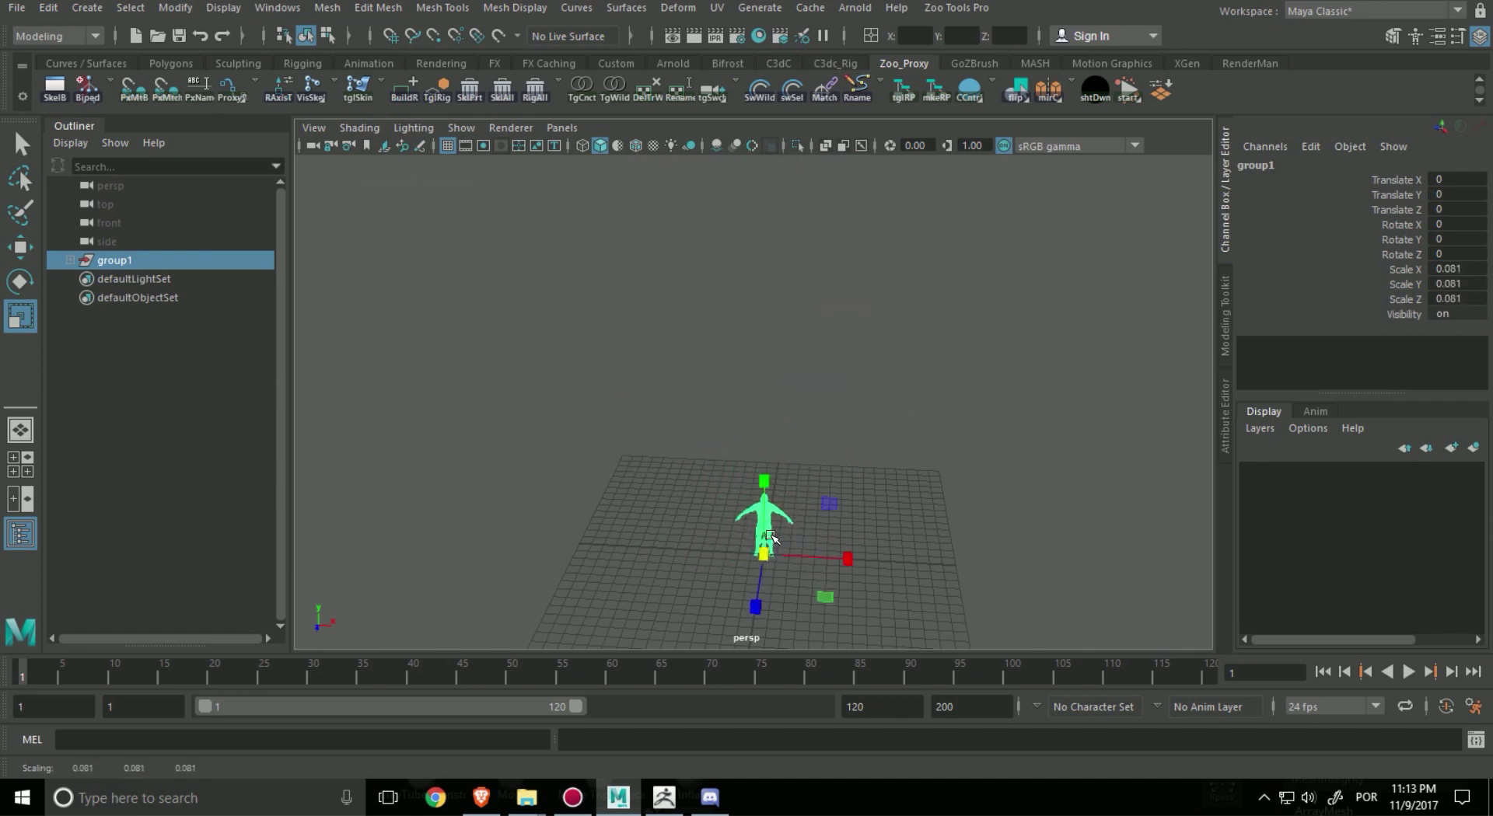
pyautogui.keyDown('alt'); pyautogui.moveTo(770, 544); pyautogui.dragTo(767, 309, button='middle'); pyautogui.keyUp('alt')
pyautogui.keyDown('alt'); pyautogui.moveTo(767, 309); pyautogui.dragTo(773, 293); pyautogui.keyUp('alt')
pyautogui.keyDown('alt'); pyautogui.moveTo(773, 294); pyautogui.dragTo(824, 311, button='right'); pyautogui.keyUp('alt')
pyautogui.keyDown('alt'); pyautogui.moveTo(720, 265); pyautogui.dragTo(730, 521, button='middle'); pyautogui.keyUp('alt')
pyautogui.press('q')
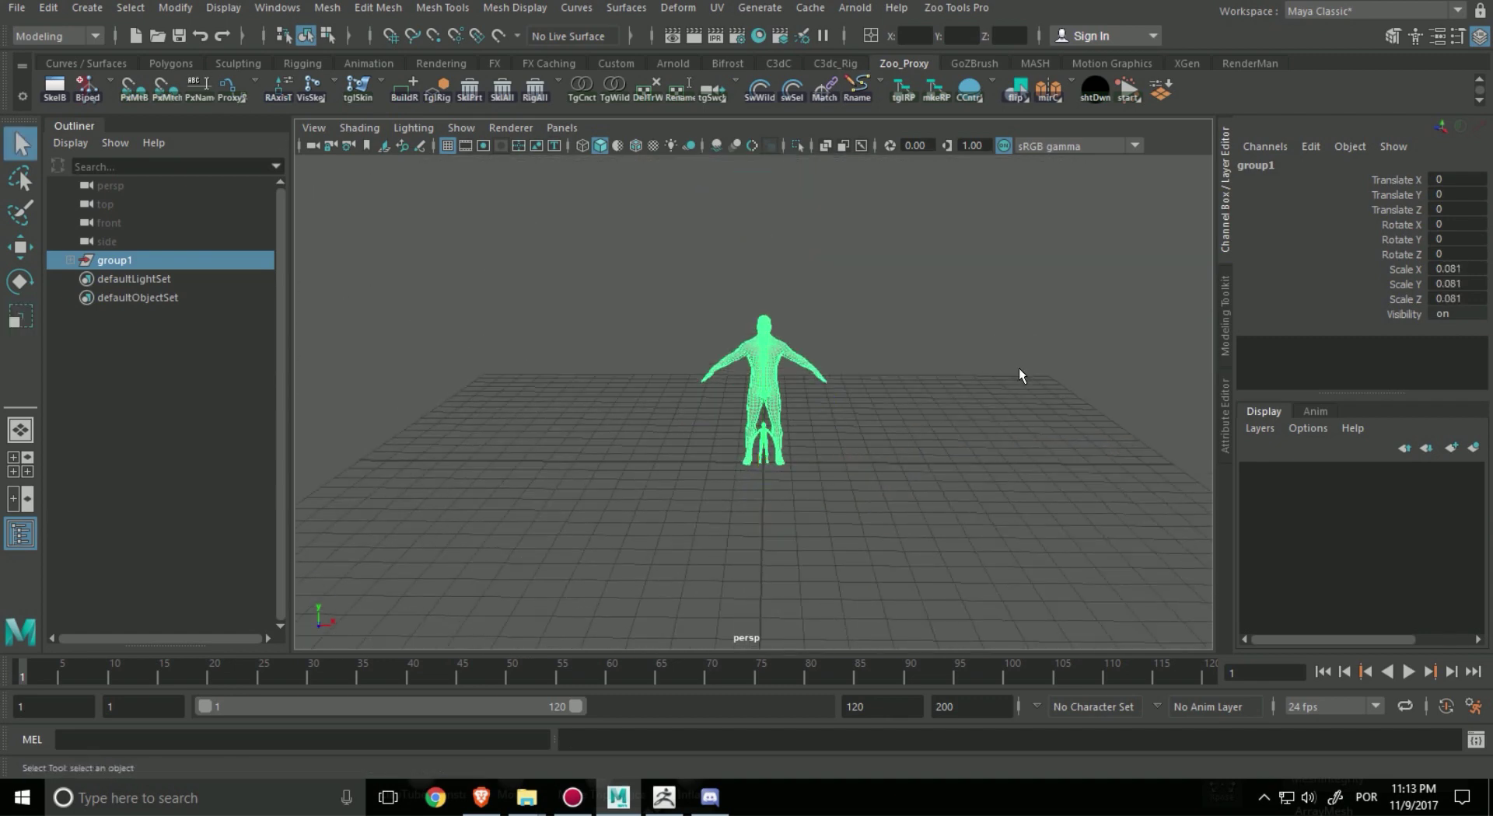
pyautogui.click(1023, 376)
# - Import Test_TPose.OBJ from the King Pepe project's assets folder
pyautogui.click(14, 11)
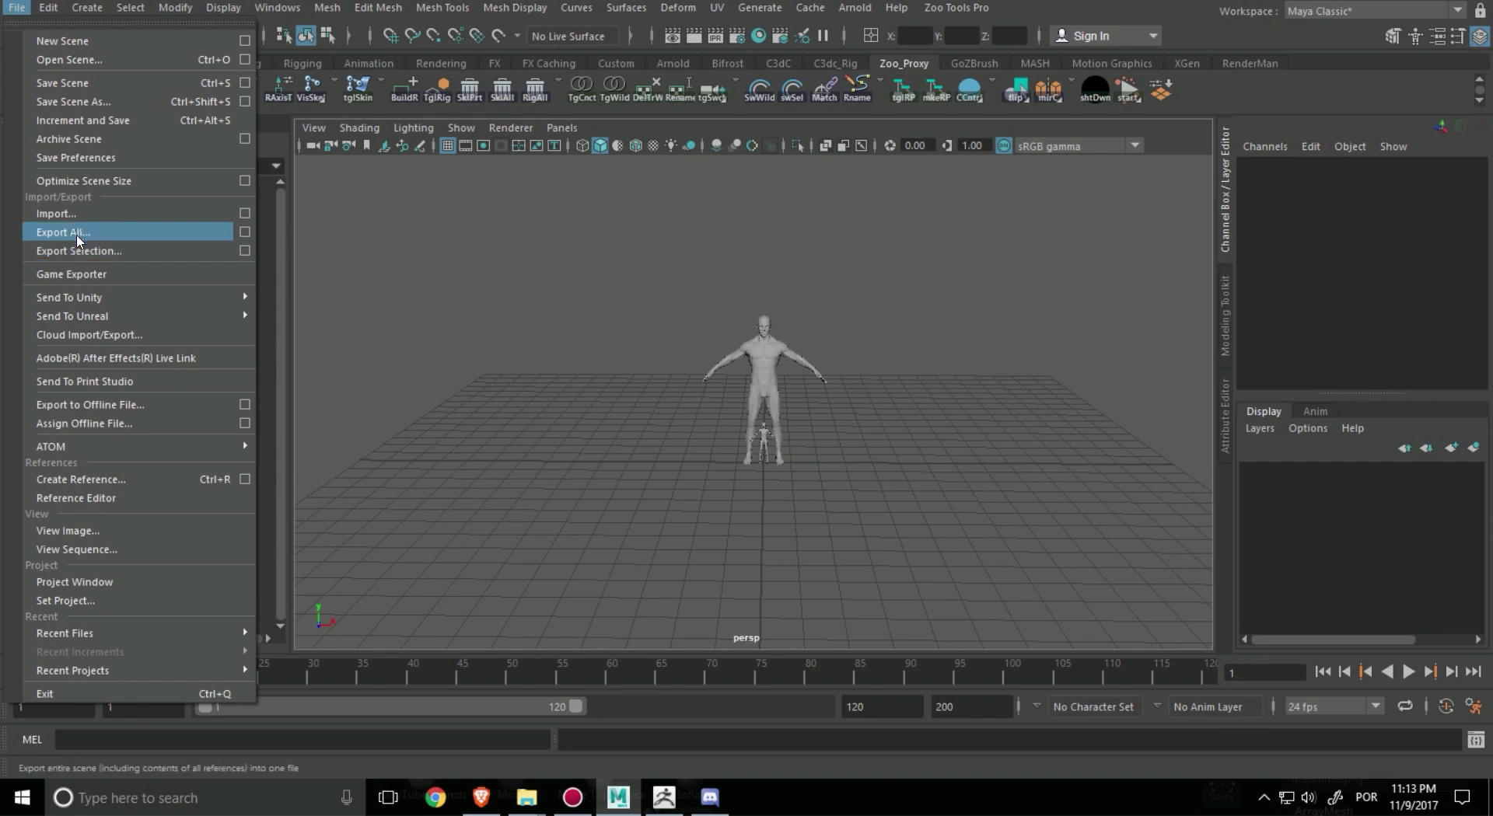
pyautogui.click(78, 213)
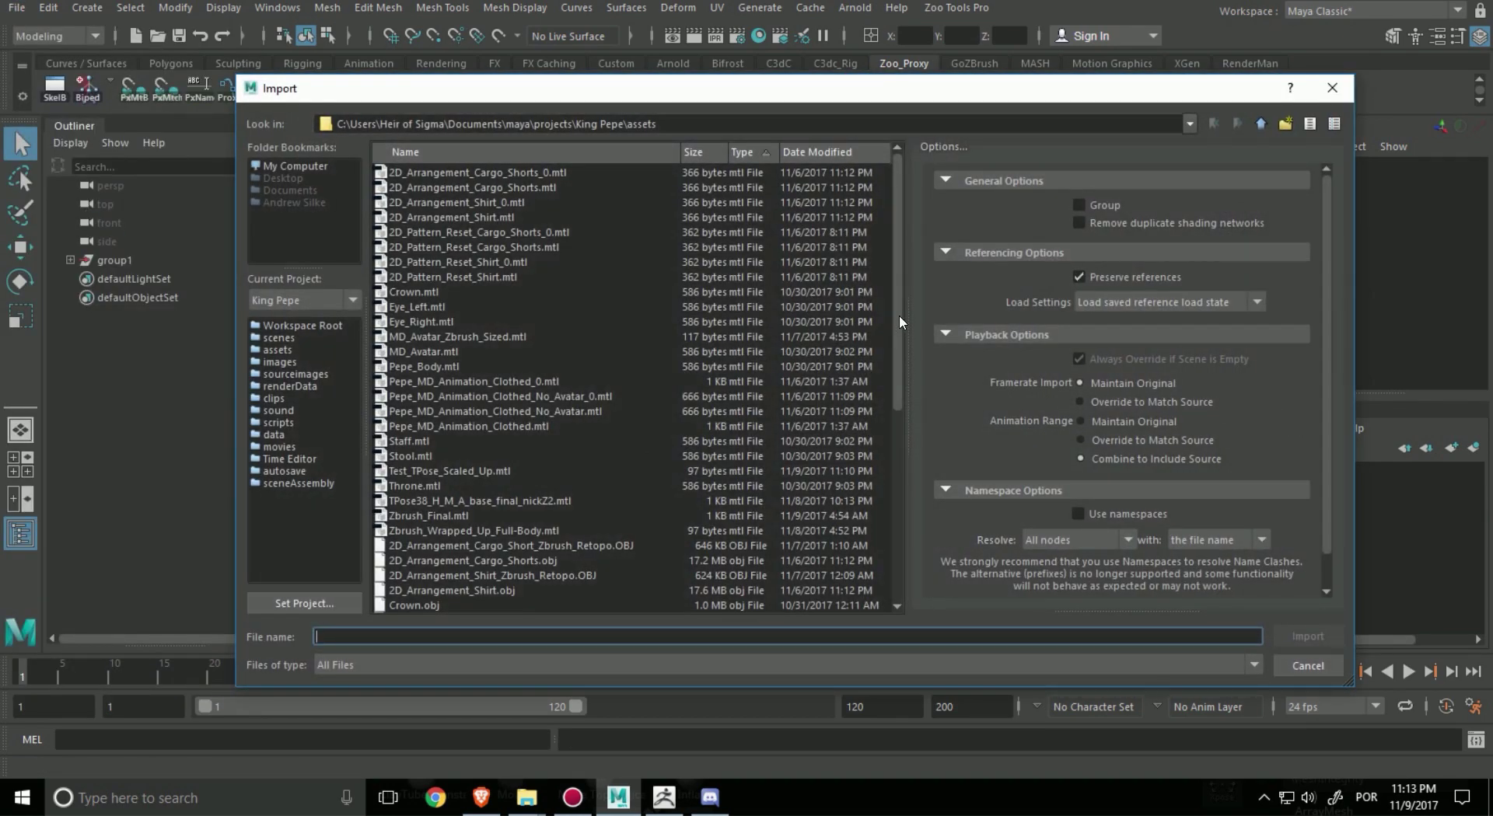
pyautogui.moveTo(899, 317); pyautogui.dragTo(893, 510)
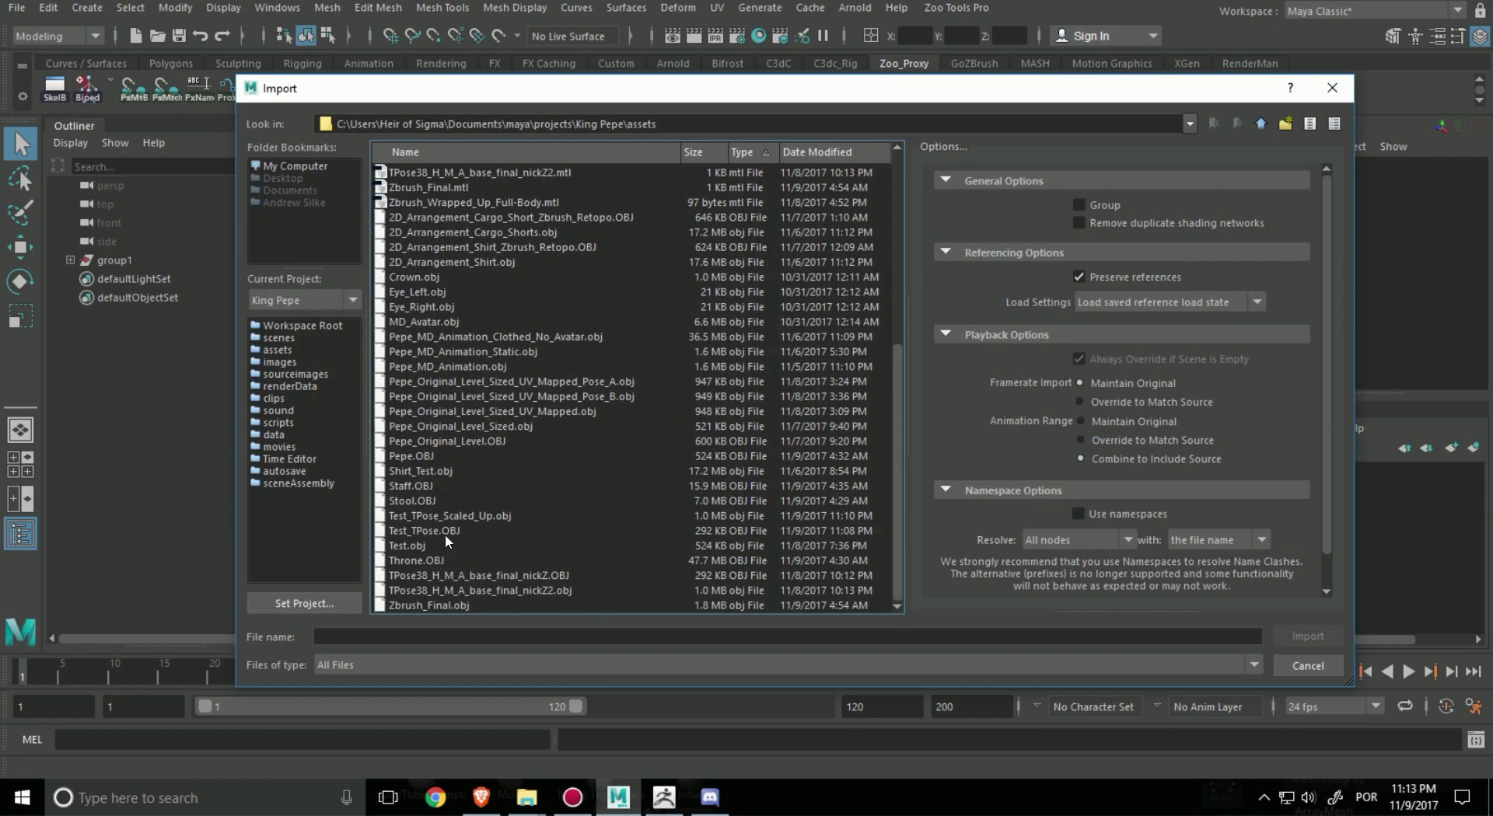
pyautogui.doubleClick(469, 530)
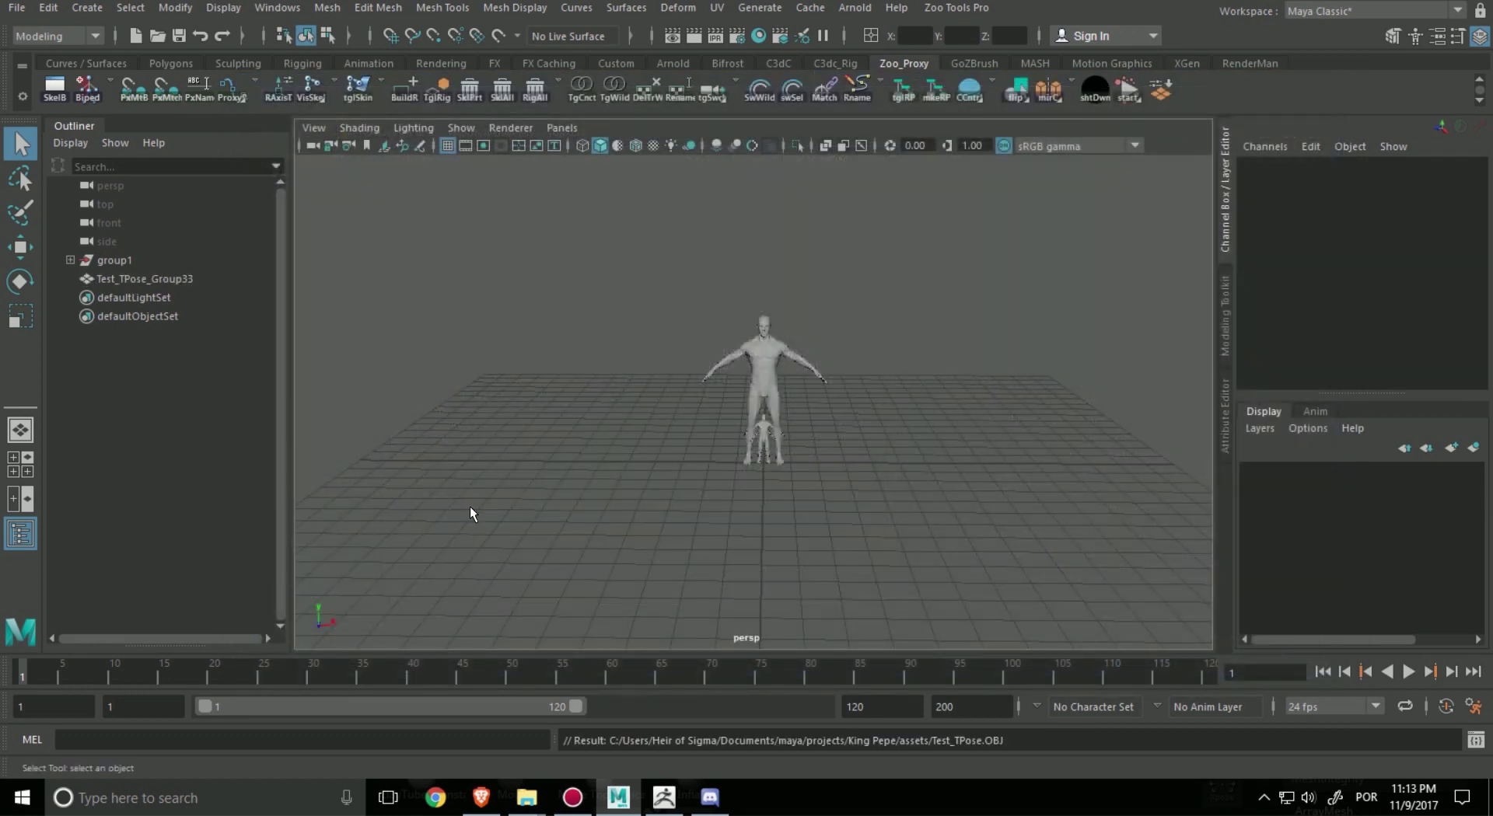
# - Move the imported Test_TPose body about -184 units along X so it stands beside the grouped figures
pyautogui.keyDown('alt'); pyautogui.moveTo(645, 408); pyautogui.dragTo(629, 359, button='middle'); pyautogui.keyUp('alt')
pyautogui.keyDown('alt'); pyautogui.moveTo(629, 360); pyautogui.dragTo(910, 386, button='right'); pyautogui.keyUp('alt')
pyautogui.keyDown('alt'); pyautogui.moveTo(910, 386); pyautogui.dragTo(739, 454, button='middle'); pyautogui.keyUp('alt')
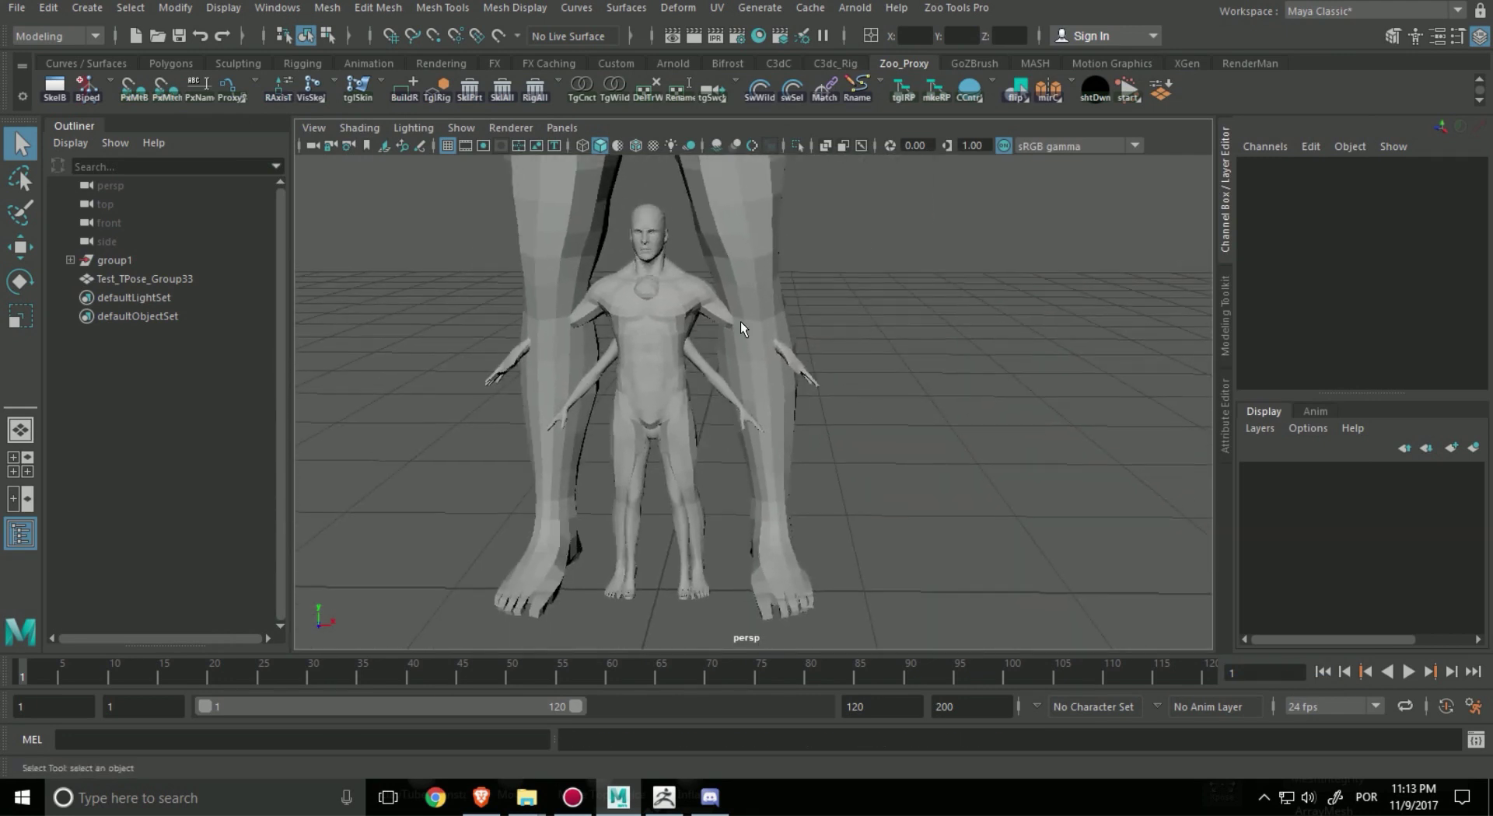
pyautogui.keyDown('alt'); pyautogui.moveTo(662, 296); pyautogui.dragTo(744, 333, button='middle'); pyautogui.keyUp('alt')
pyautogui.click(687, 330)
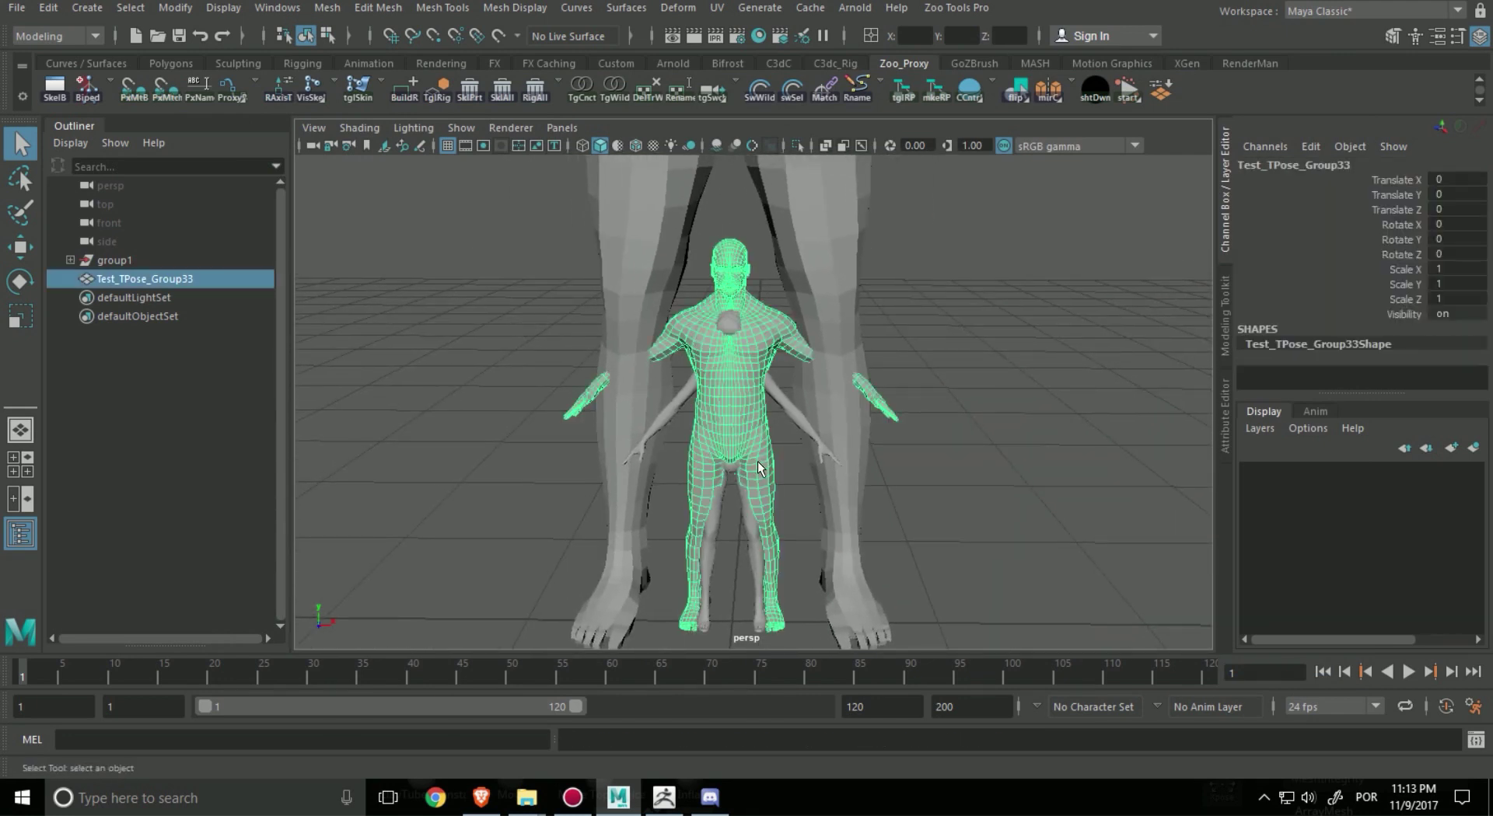
pyautogui.press('w')
pyautogui.moveTo(826, 620); pyautogui.dragTo(450, 620)
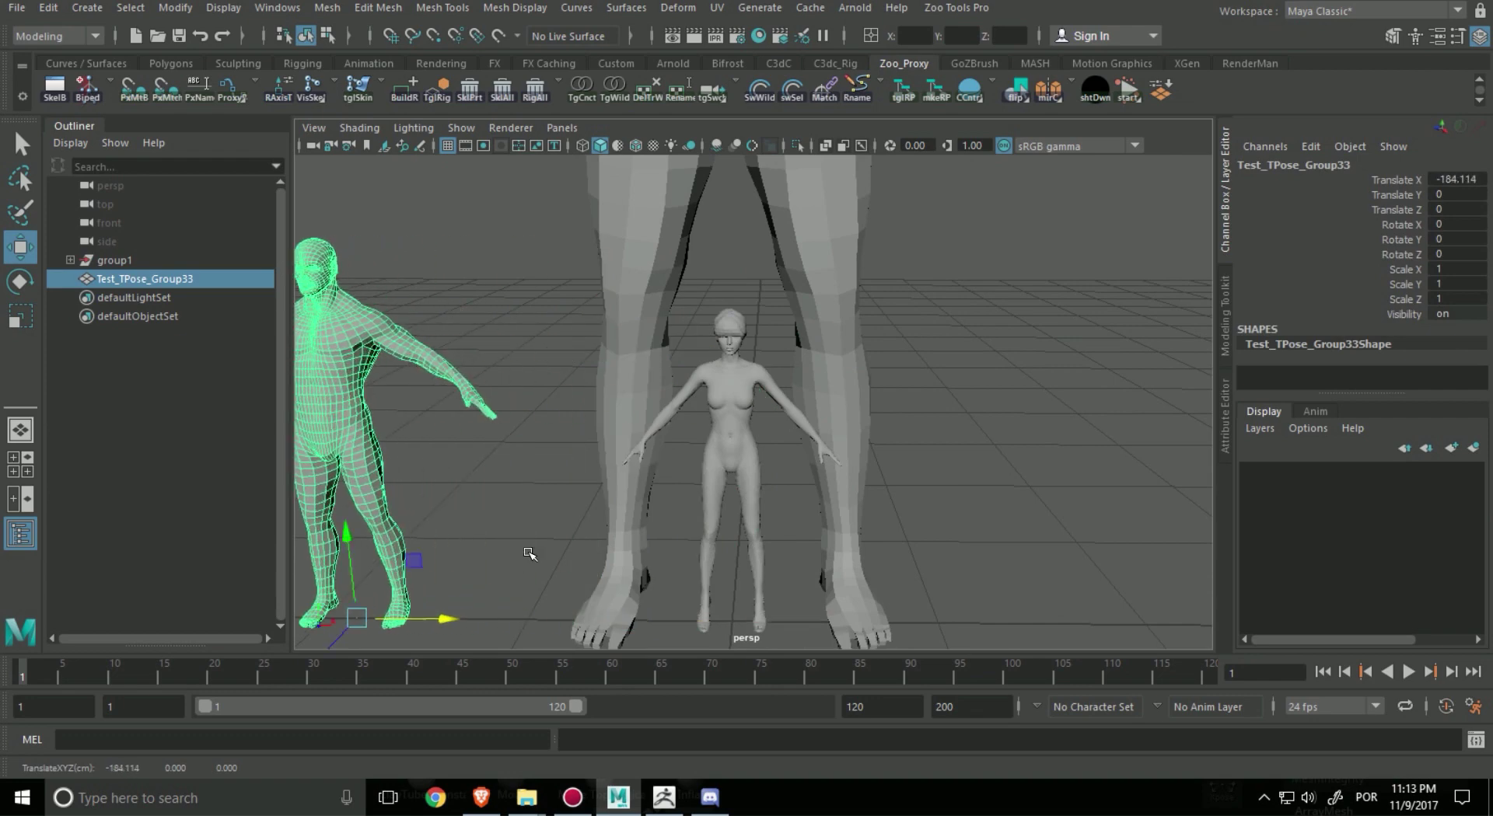
pyautogui.keyDown('alt'); pyautogui.moveTo(1166, 389); pyautogui.dragTo(899, 390, button='right'); pyautogui.keyUp('alt')
pyautogui.click(893, 380)
pyautogui.press('q')
# - Scale group1 down uniformly to about 0.028 so its body matches the height of the imported body
pyautogui.keyDown('alt'); pyautogui.moveTo(631, 360); pyautogui.dragTo(614, 361, button='right'); pyautogui.keyUp('alt')
pyautogui.scroll(5, 614, 361)
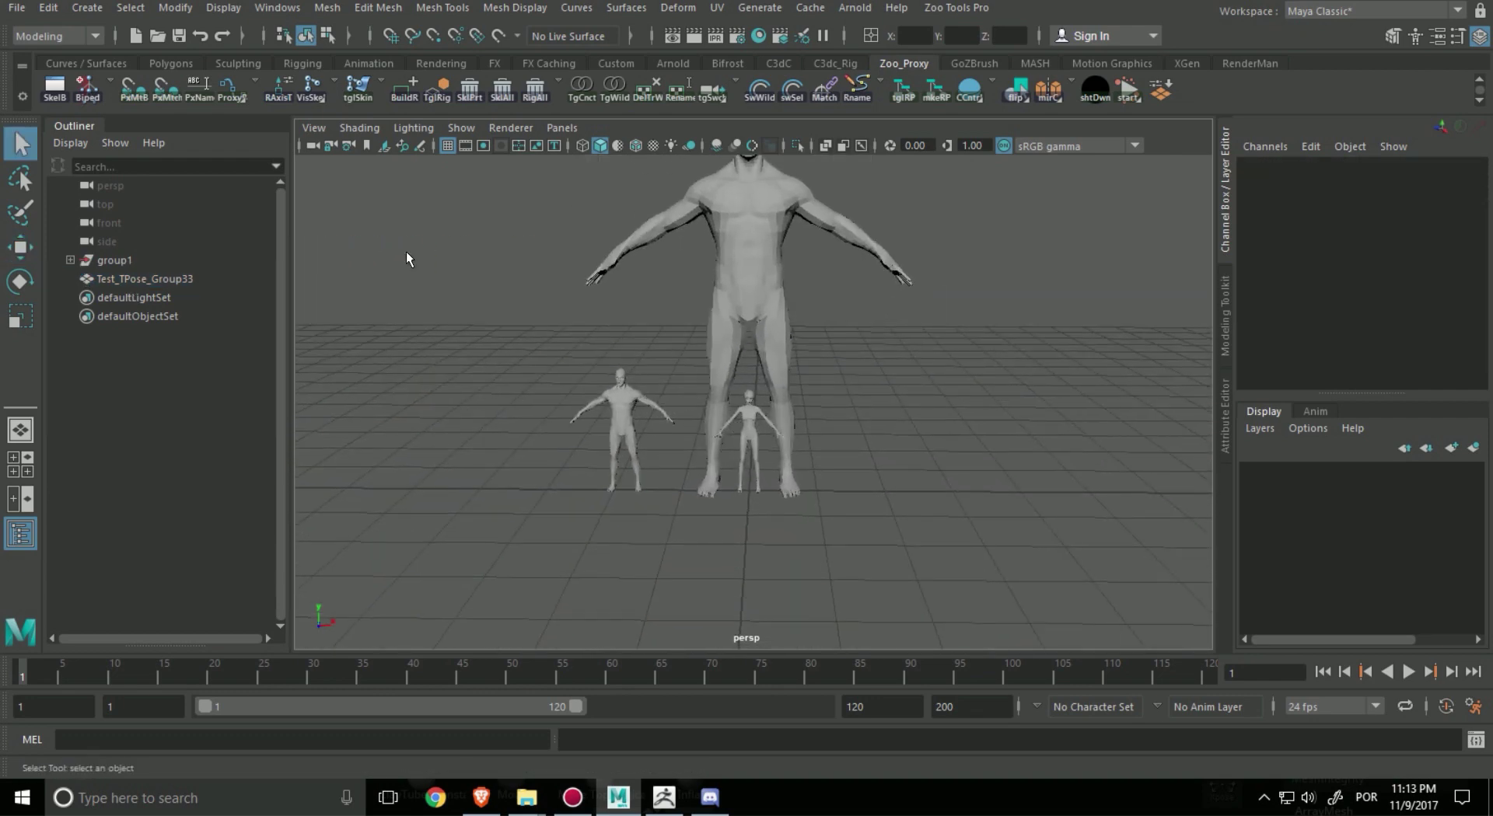
pyautogui.click(142, 263)
pyautogui.press('r')
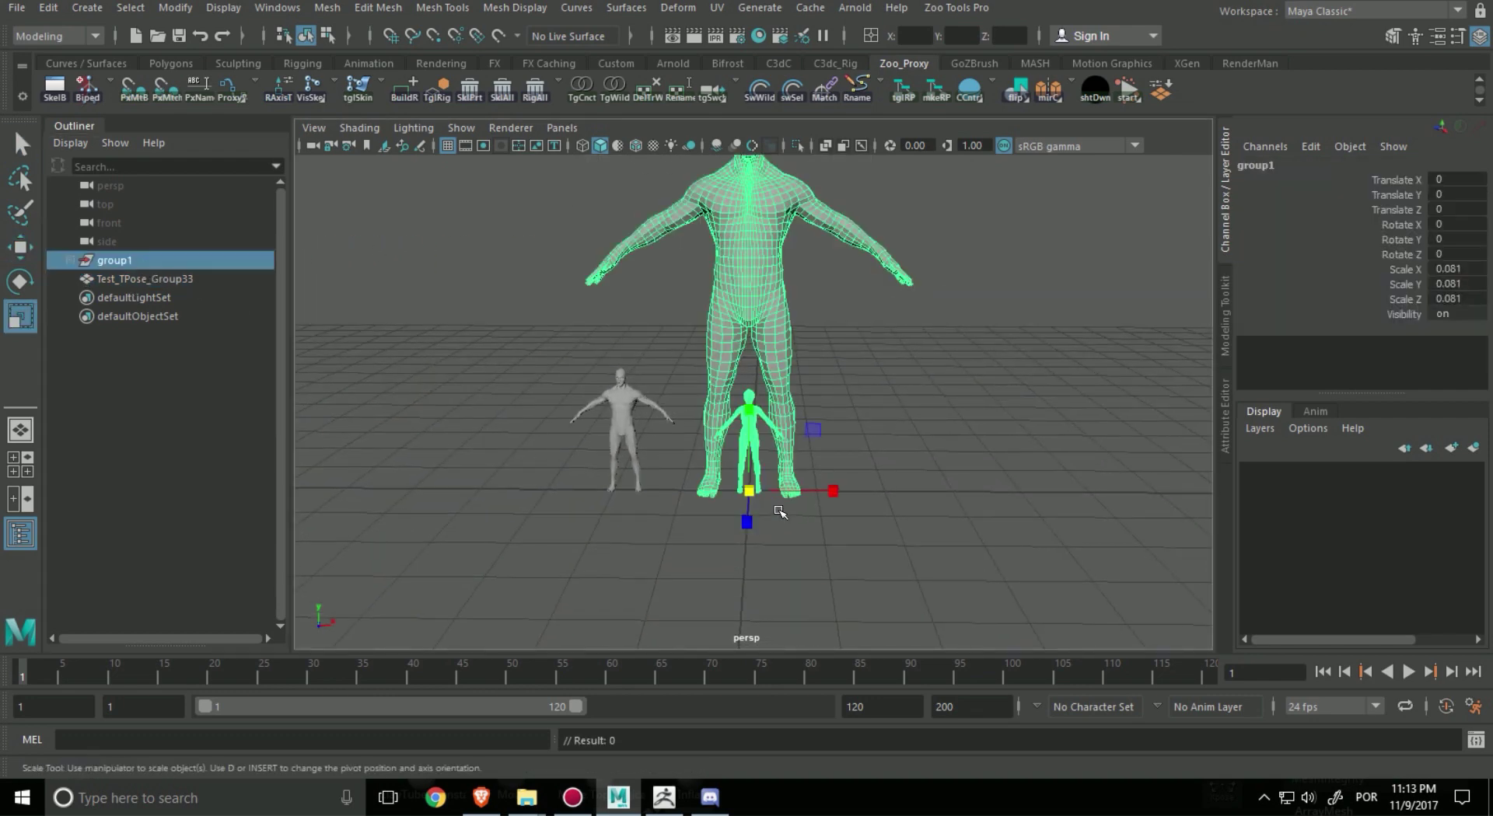
pyautogui.moveTo(747, 491); pyautogui.dragTo(490, 333)
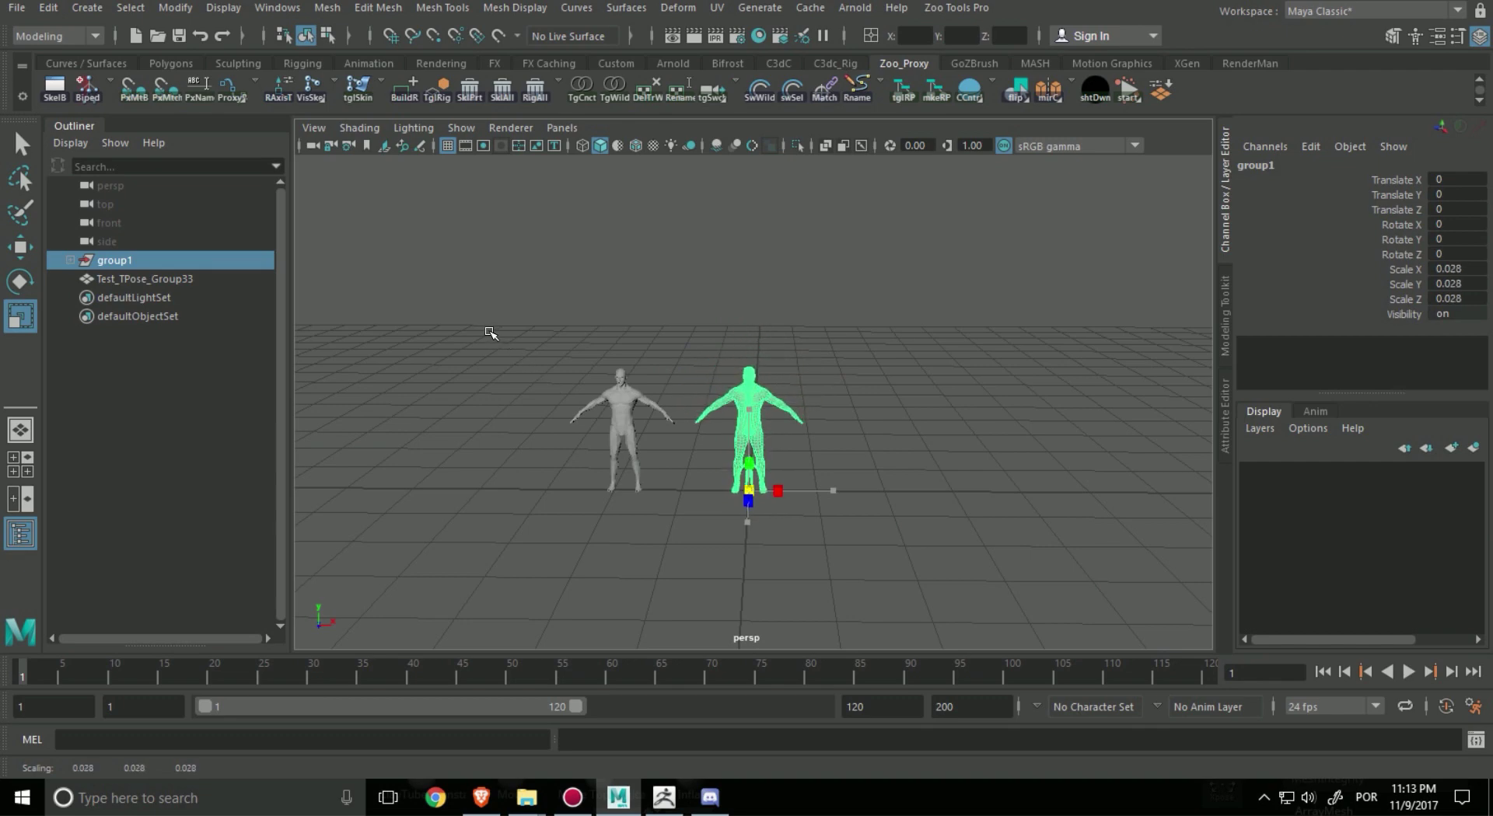
pyautogui.scroll(10, 636, 379)
pyautogui.scroll(-7, 830, 440)
pyautogui.press('q')
pyautogui.click(930, 478)
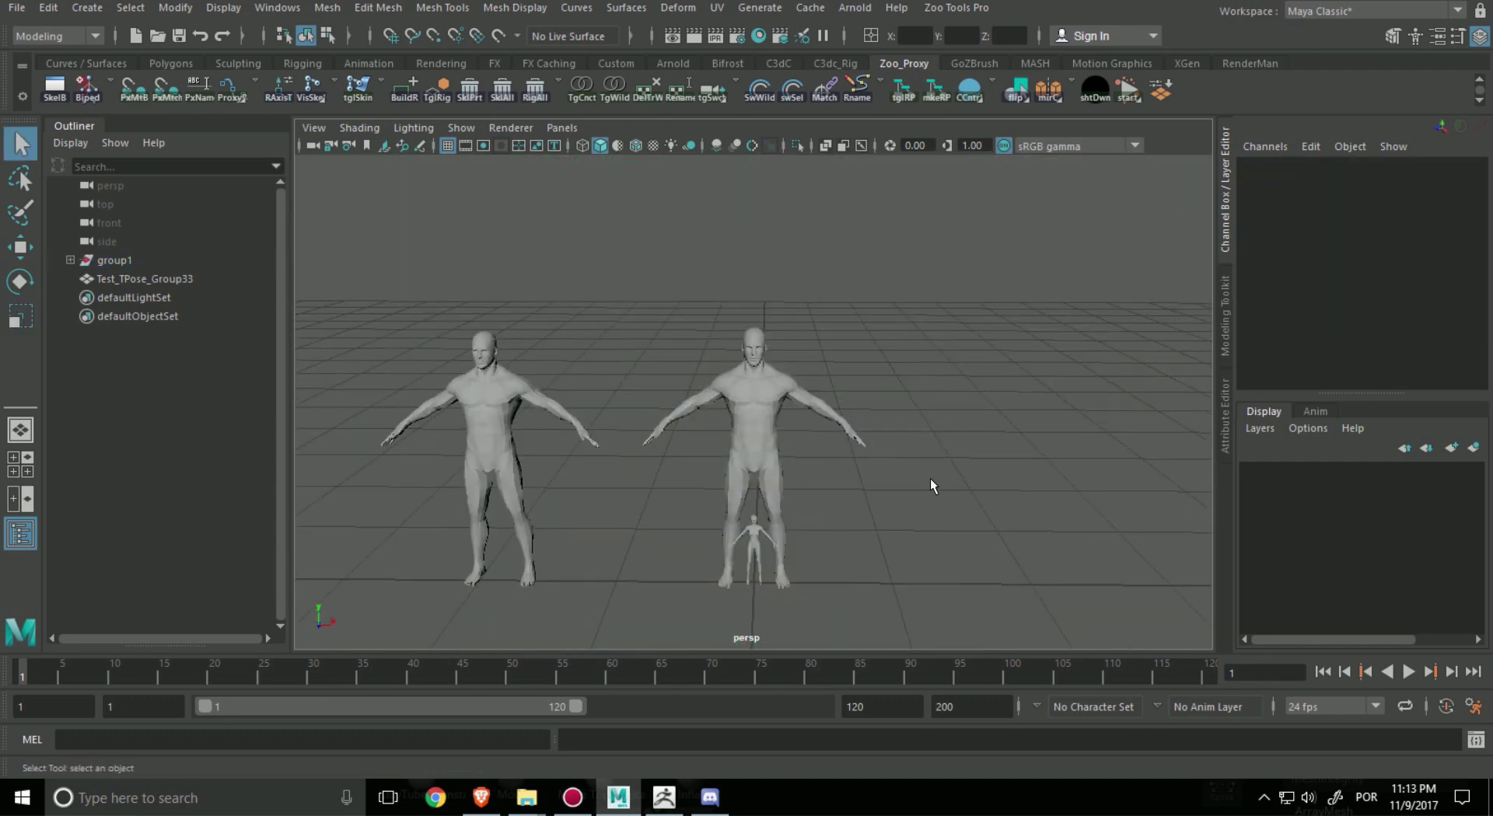
# - Delete MD_Avatar_Mesh, the small avatar between the grouped body's legs
pyautogui.keyDown('alt'); pyautogui.moveTo(930, 478); pyautogui.dragTo(935, 422, button='middle'); pyautogui.keyUp('alt')
pyautogui.click(780, 401)
pyautogui.click(757, 473)
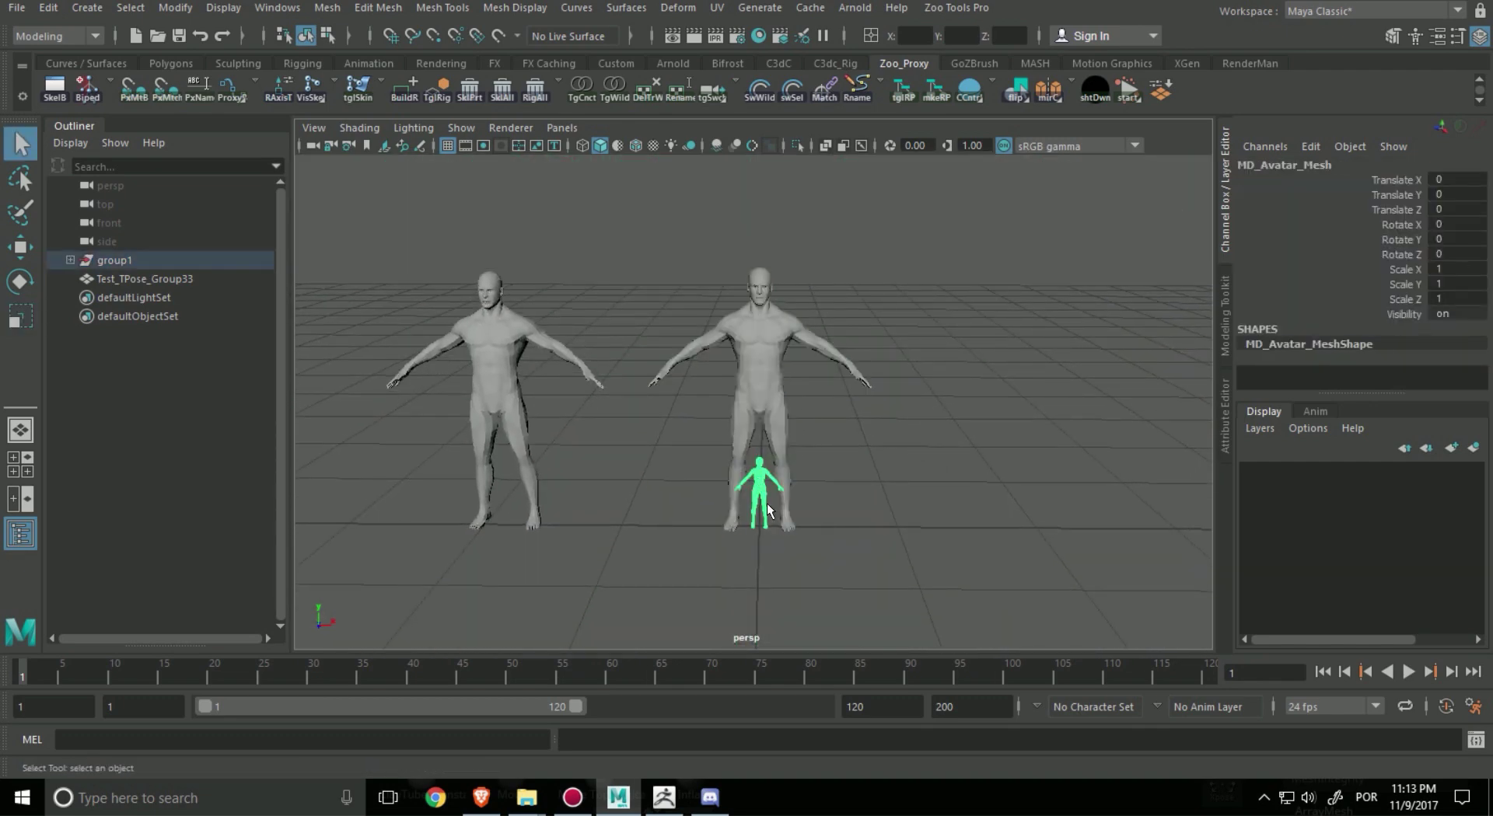
pyautogui.press('Delete')
# - Export the body inside group1 as an OBJ, replacing the existing Test_TPose_Scaled_Up.obj
pyautogui.click(747, 369)
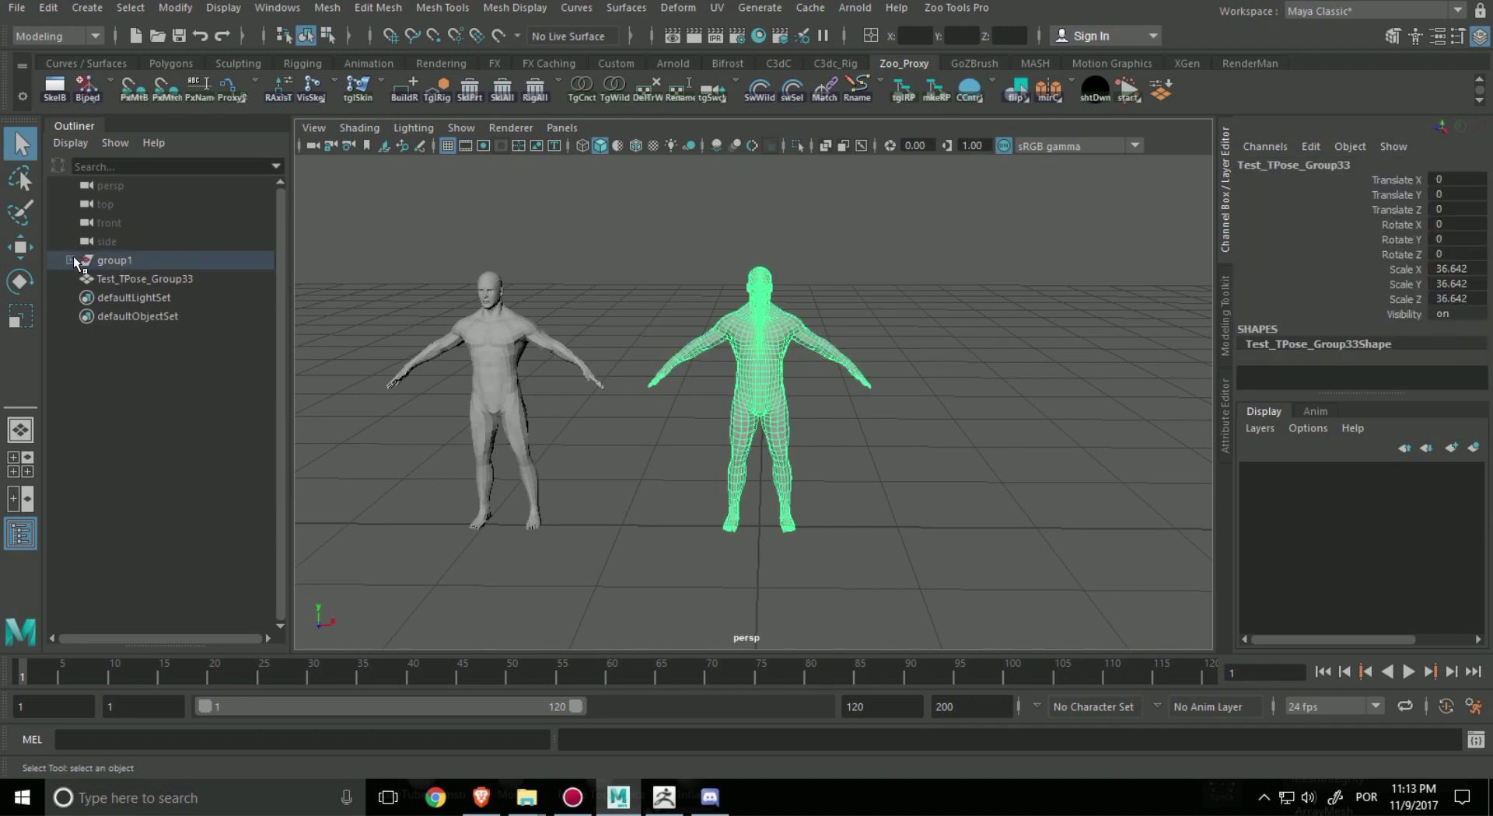
pyautogui.click(69, 260)
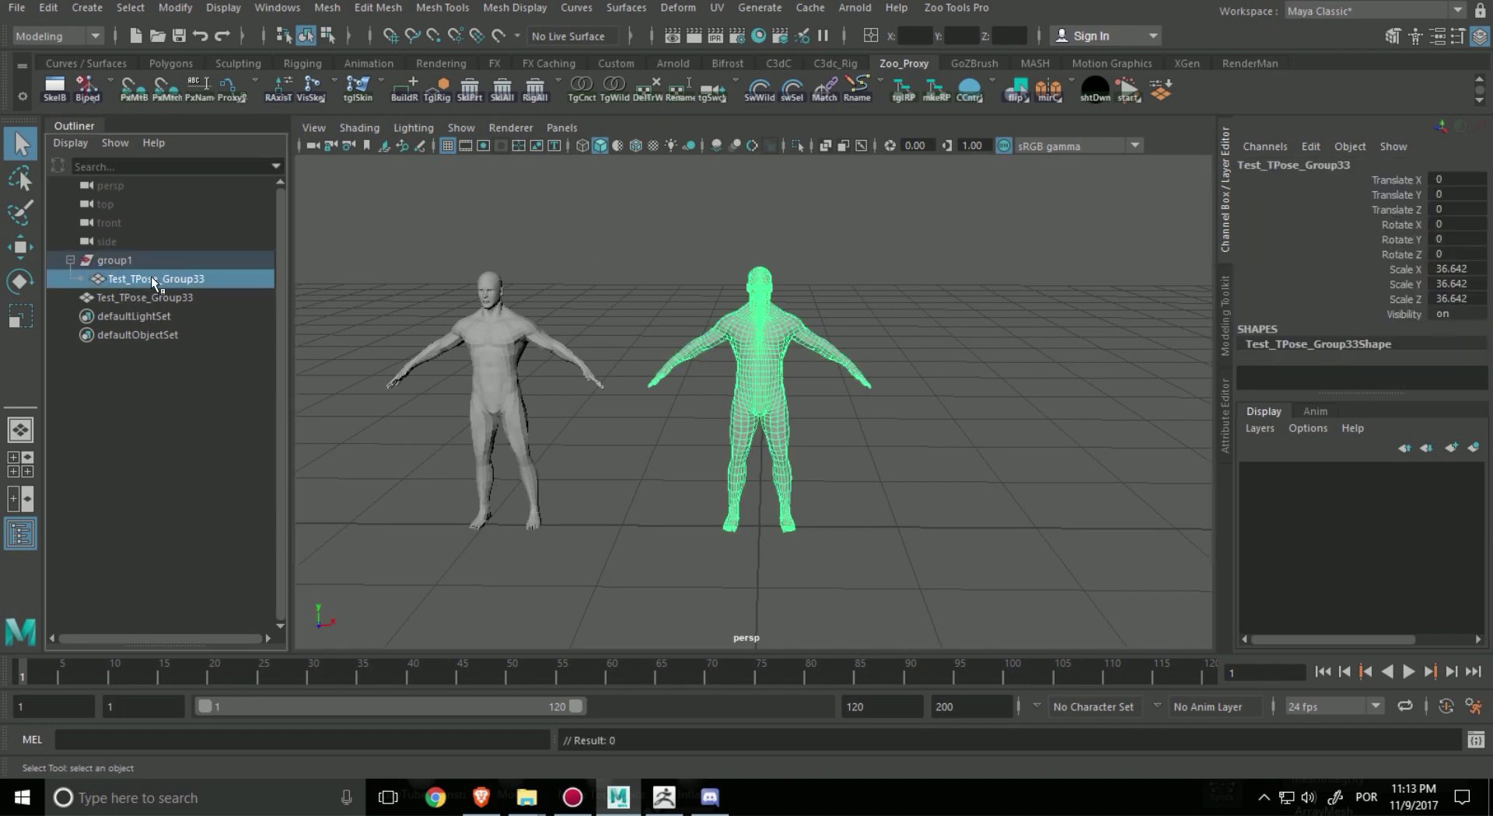
pyautogui.click(15, 7)
pyautogui.click(95, 255)
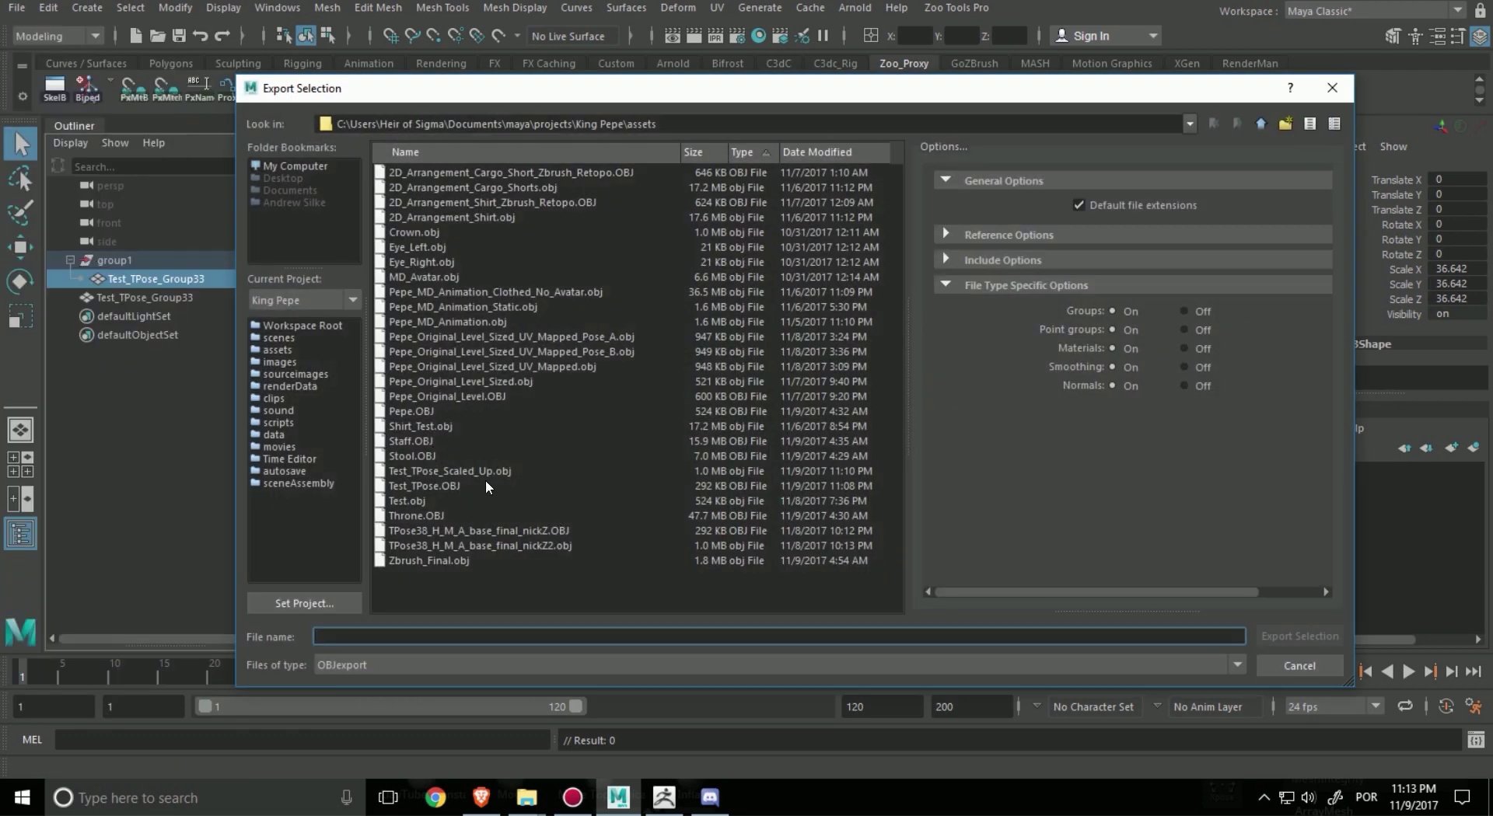
pyautogui.doubleClick(485, 468)
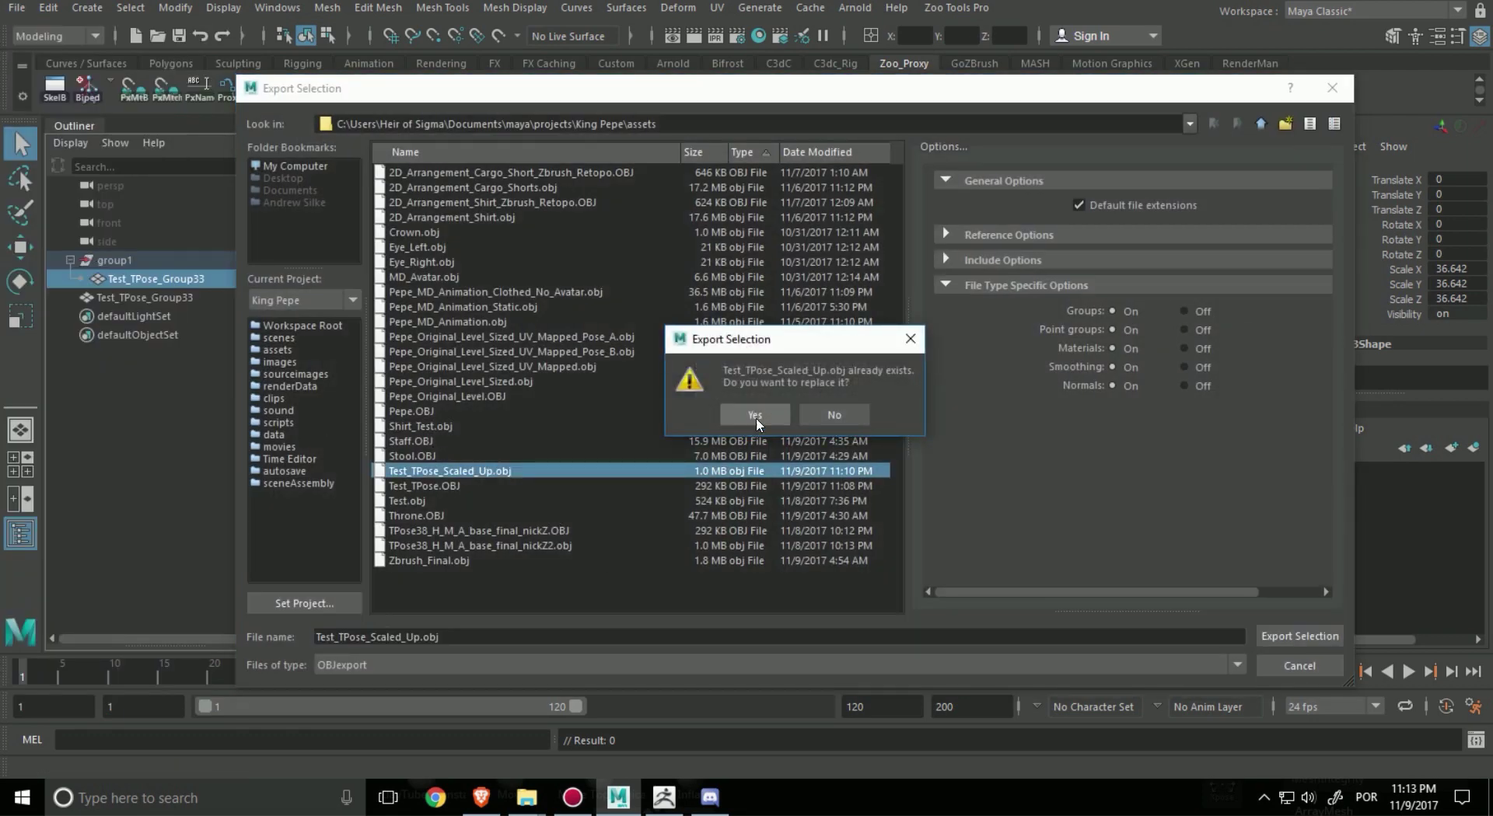
pyautogui.click(756, 417)
pyautogui.click(929, 569)
# - Switch to ZBrush, make Test_TPose_Scaled_Up the active tool, and undo its last two changes
pyautogui.click(663, 797)
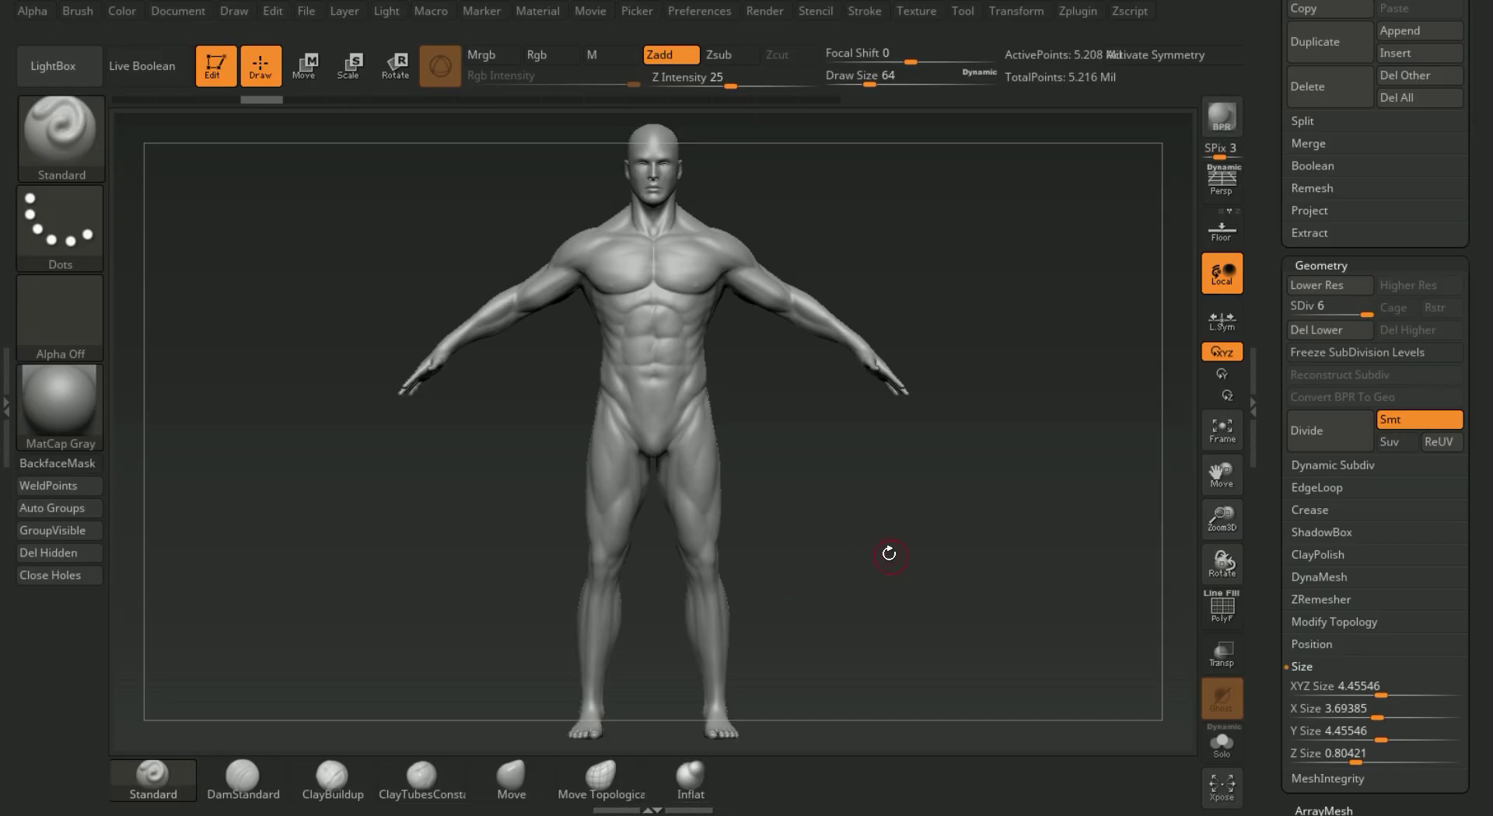
pyautogui.scroll(10, 1300, 162)
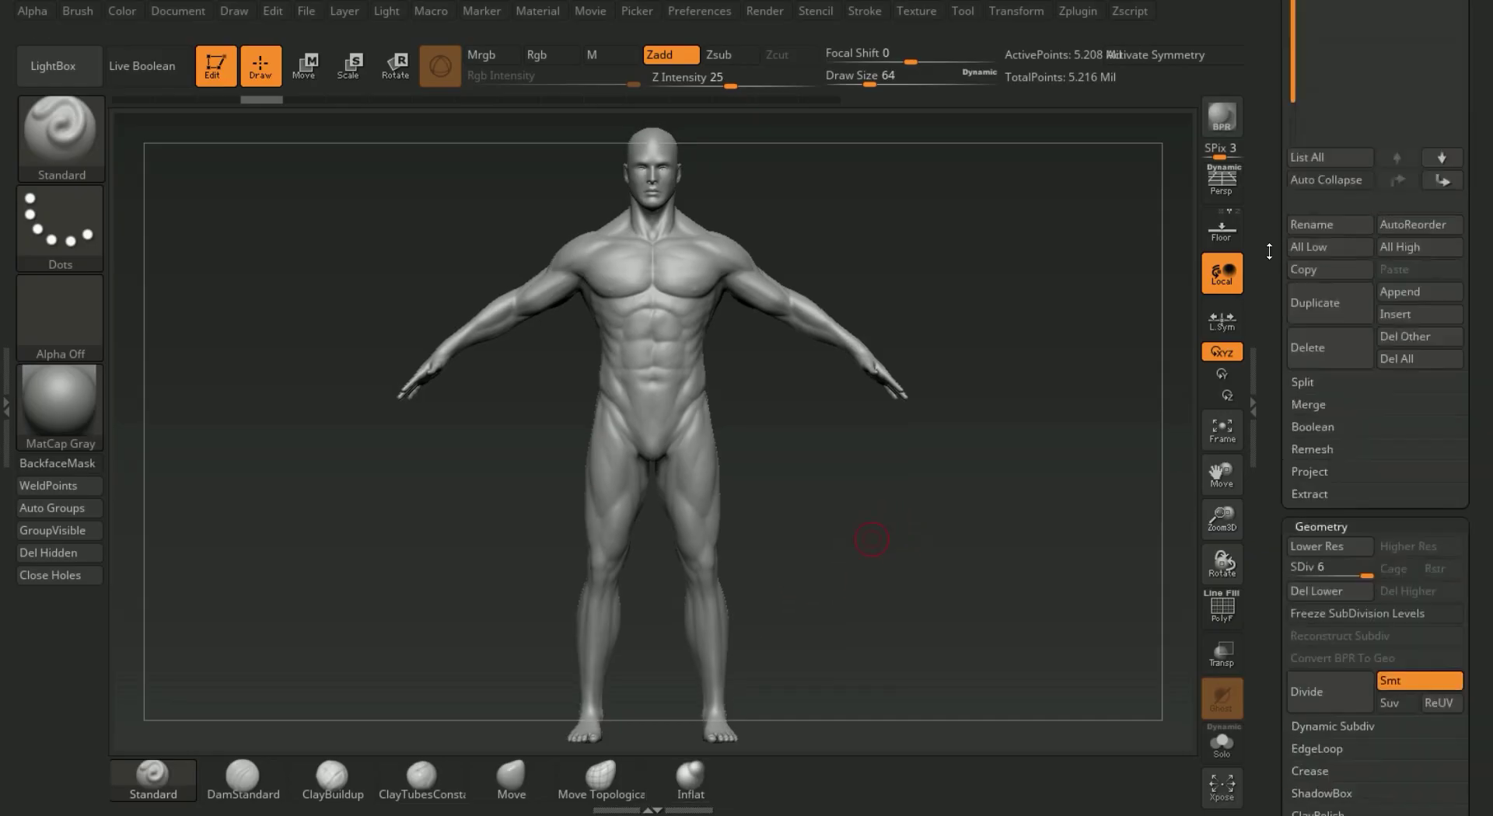
pyautogui.click(1404, 374)
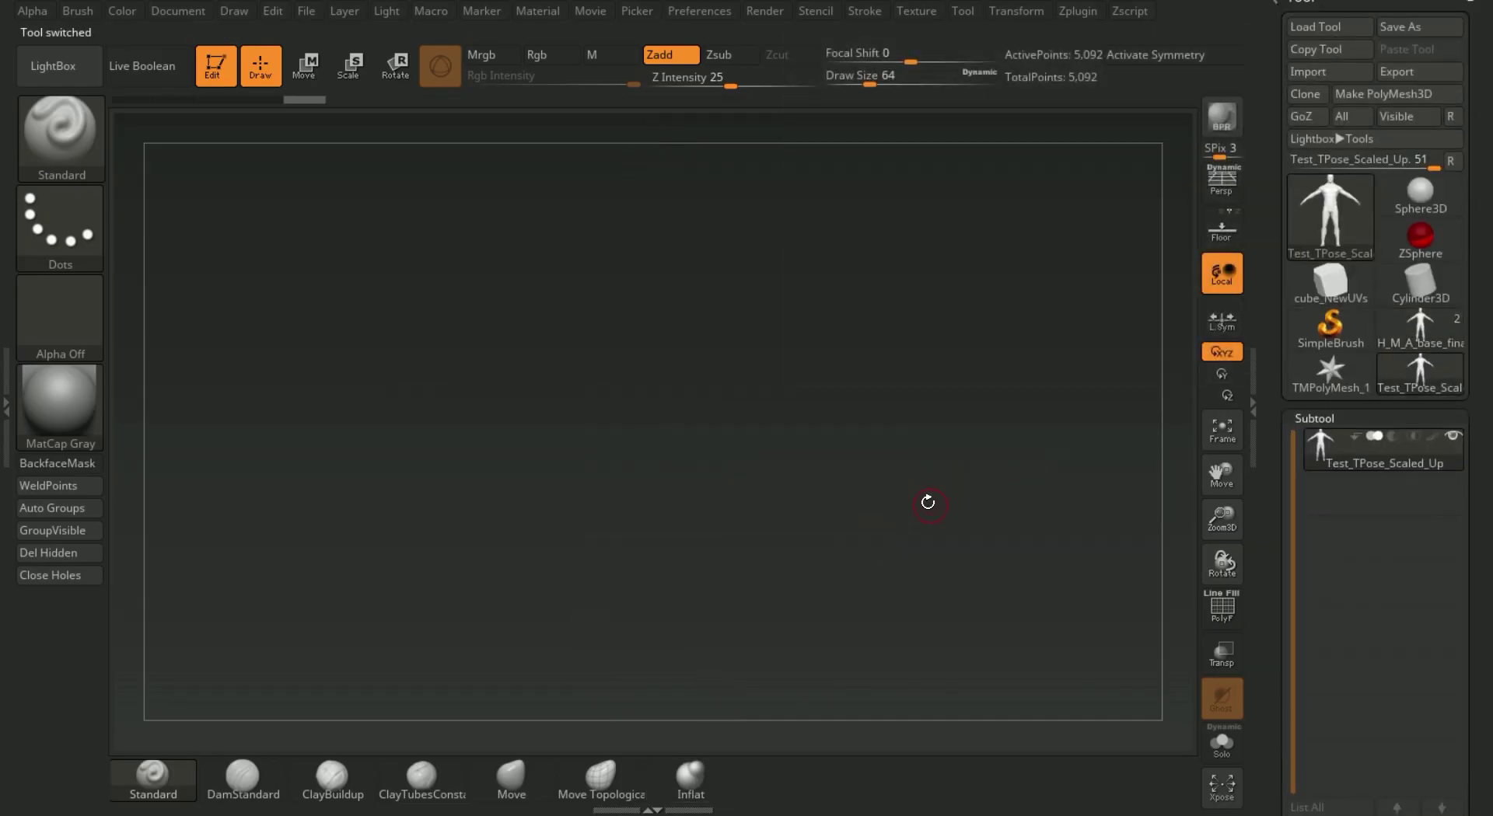
pyautogui.press('f')
pyautogui.keyDown('shift'); pyautogui.moveTo(1013, 569); pyautogui.dragTo(1007, 583); pyautogui.keyUp('shift')
pyautogui.hotkey('ctrl', 'z')
pyautogui.hotkey('ctrl', 'z')
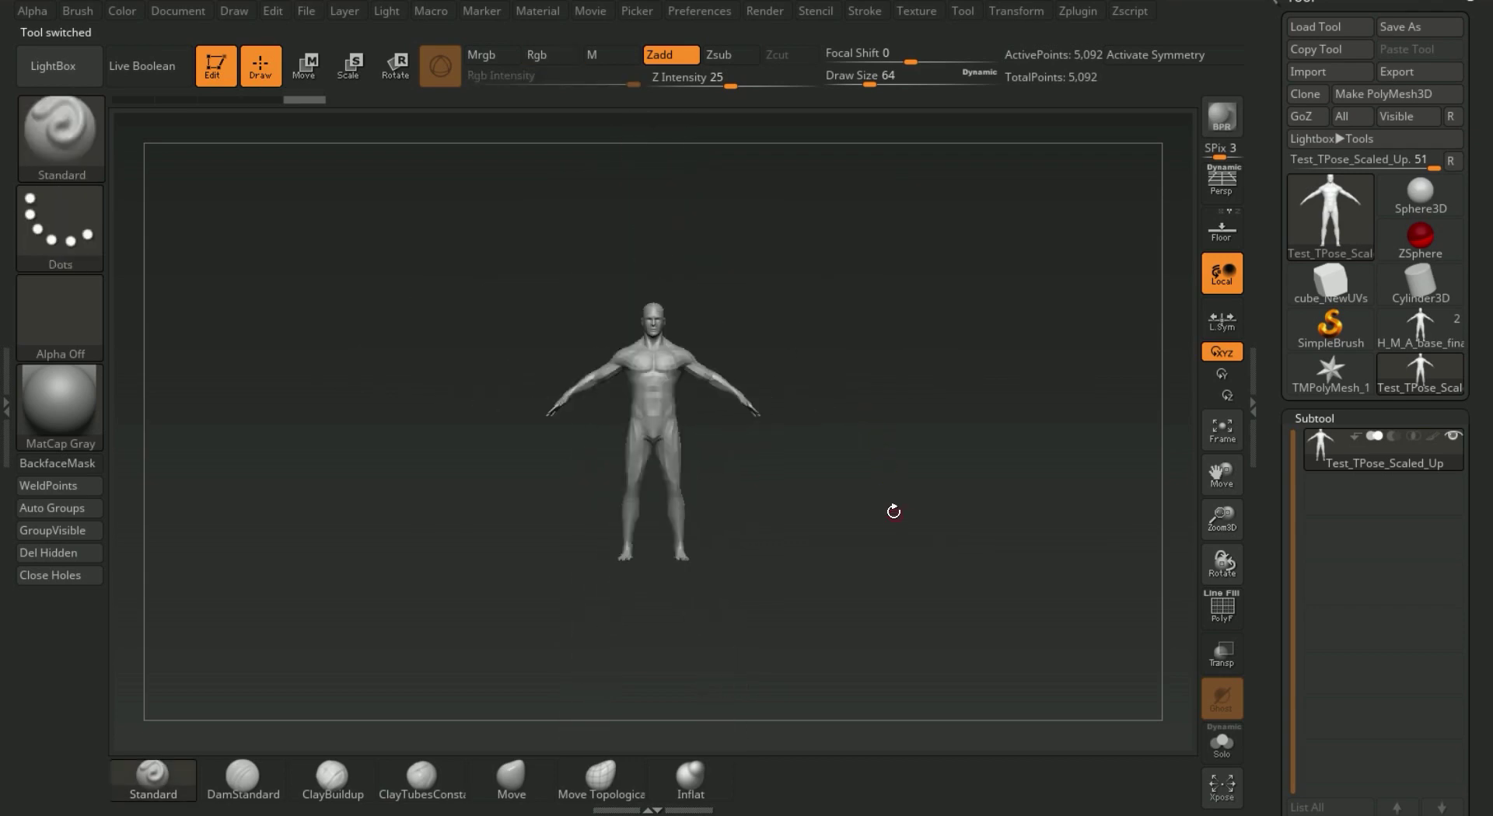
# - Import the re-exported Test_TPose_Scaled_Up from the King Pepe assets folder into the active tool
pyautogui.click(1319, 77)
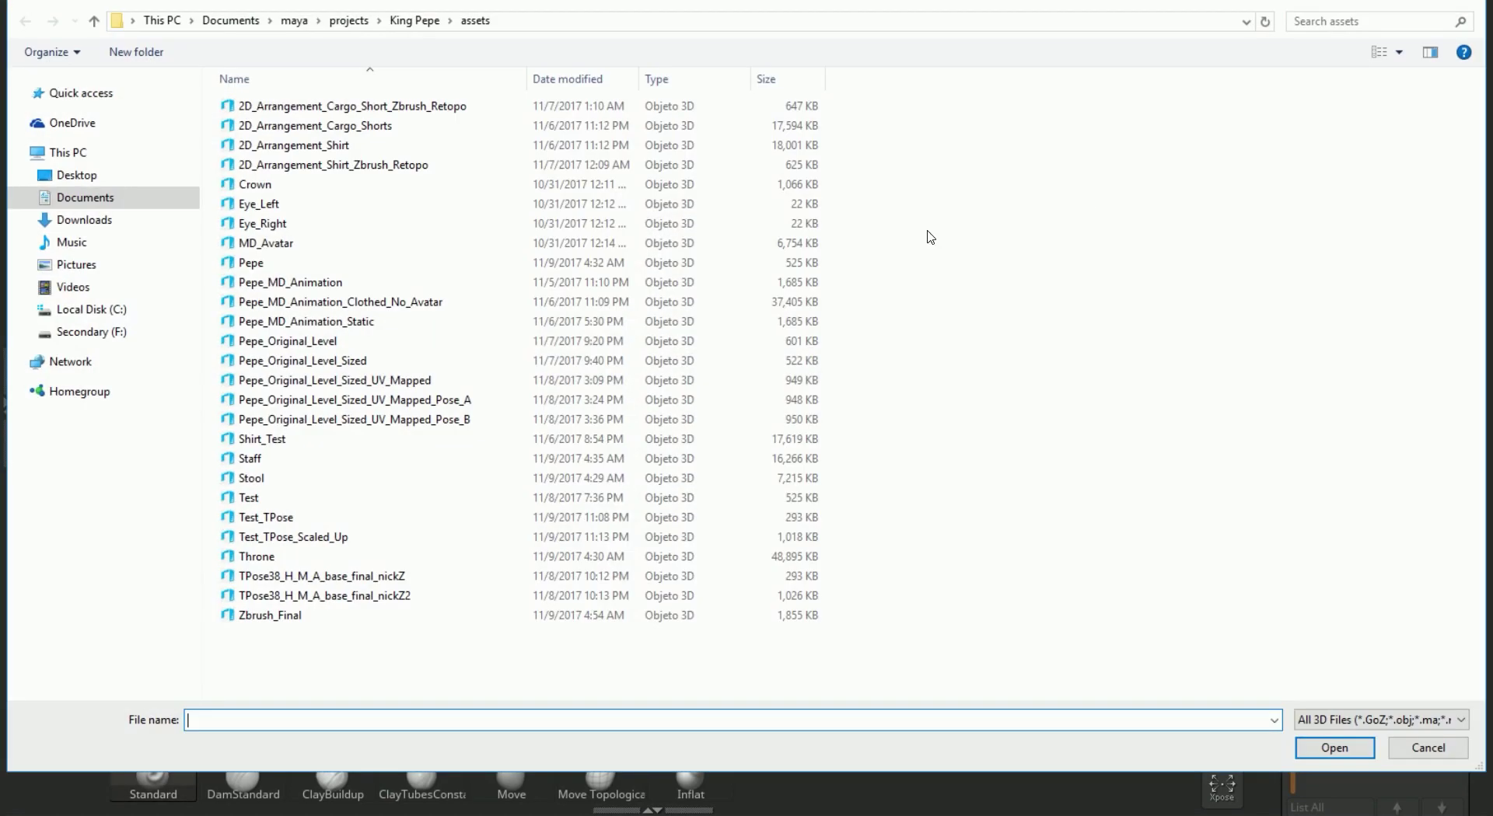
pyautogui.doubleClick(342, 536)
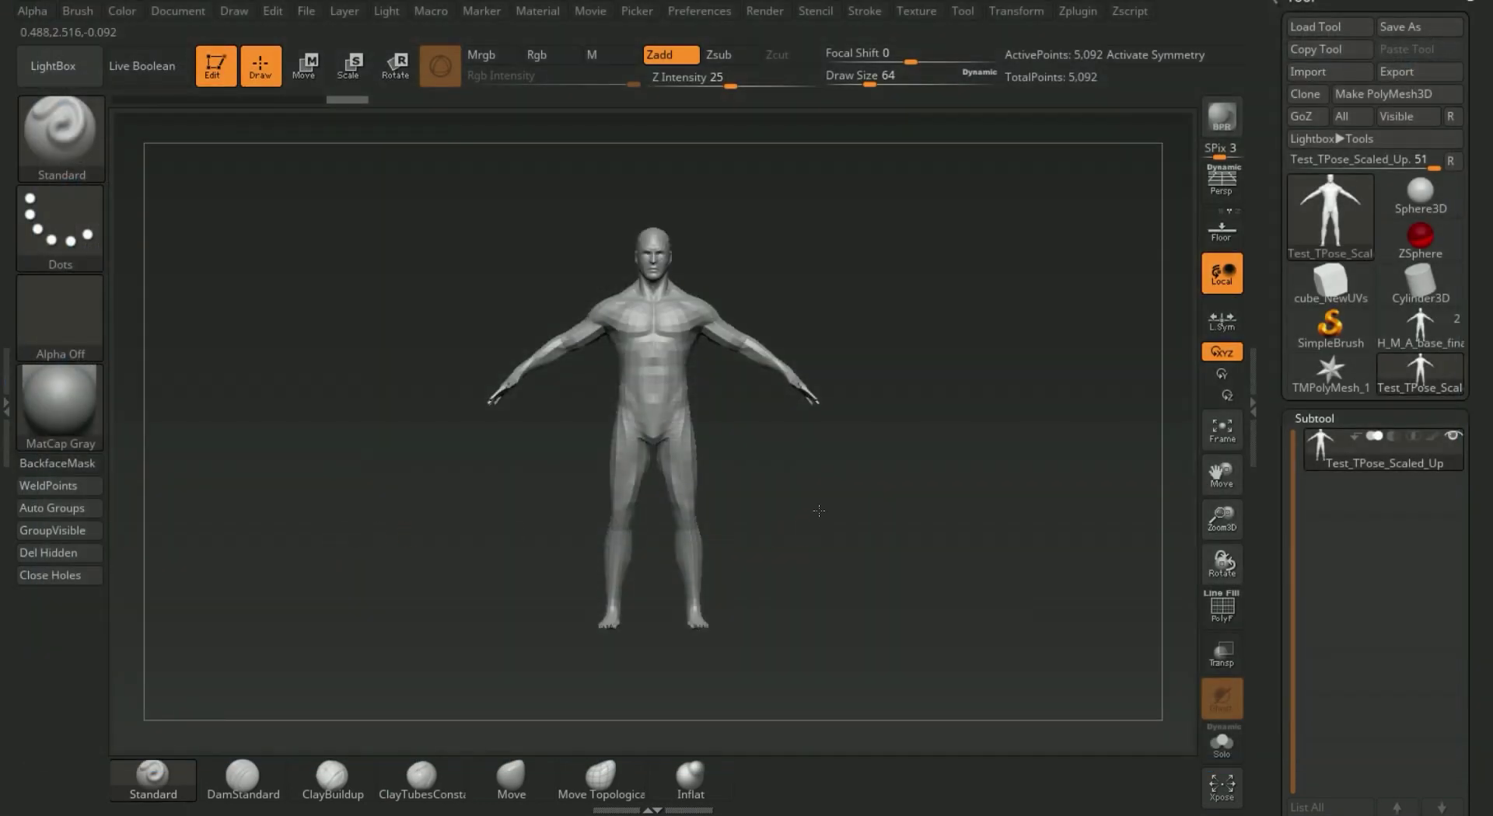
pyautogui.moveTo(816, 513)
pyautogui.keyDown('ctrl'); pyautogui.mouseDown(button='right')
pyautogui.moveTo(920, 535)
pyautogui.moveTo(876, 497)
pyautogui.mouseUp(button='right'); pyautogui.keyUp('ctrl')
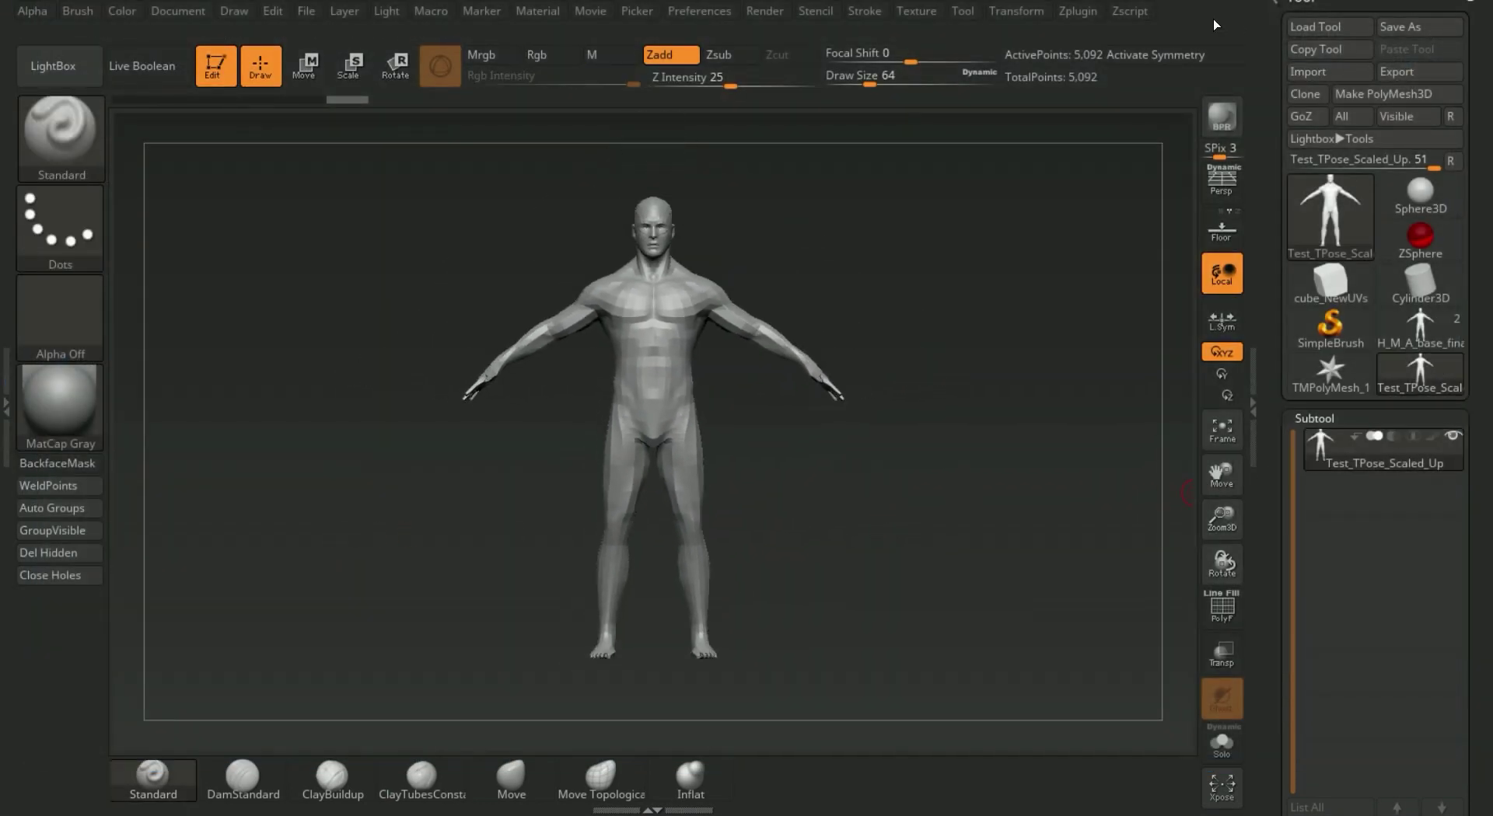
# - Rotate the whole imported body in the screen plane into a diagonal tilt and return to Draw mode
pyautogui.click(1077, 11)
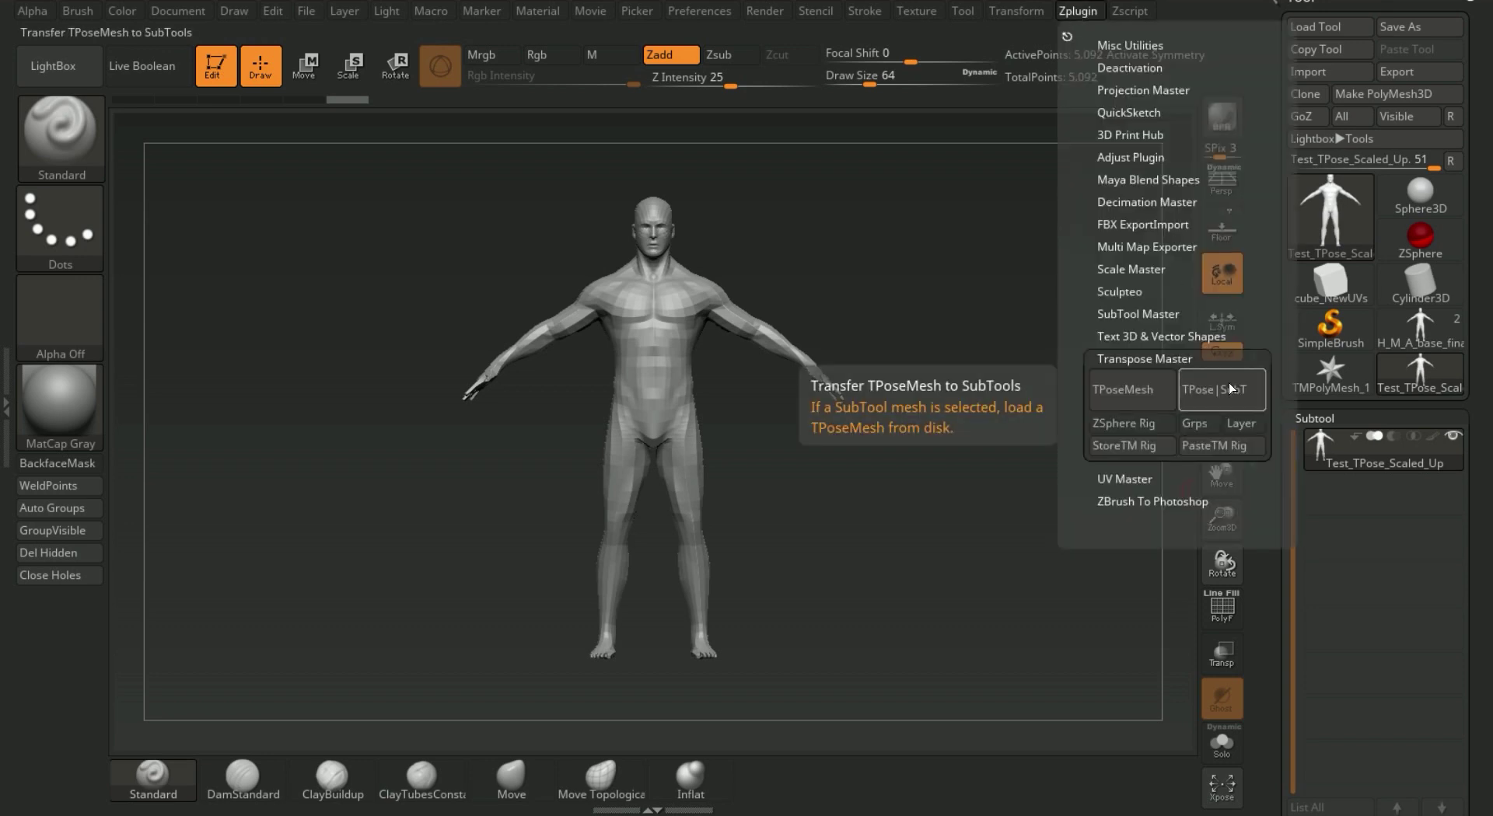
pyautogui.keyDown('alt'); pyautogui.moveTo(895, 533); pyautogui.dragTo(893, 510); pyautogui.keyUp('alt')
pyautogui.press('e')
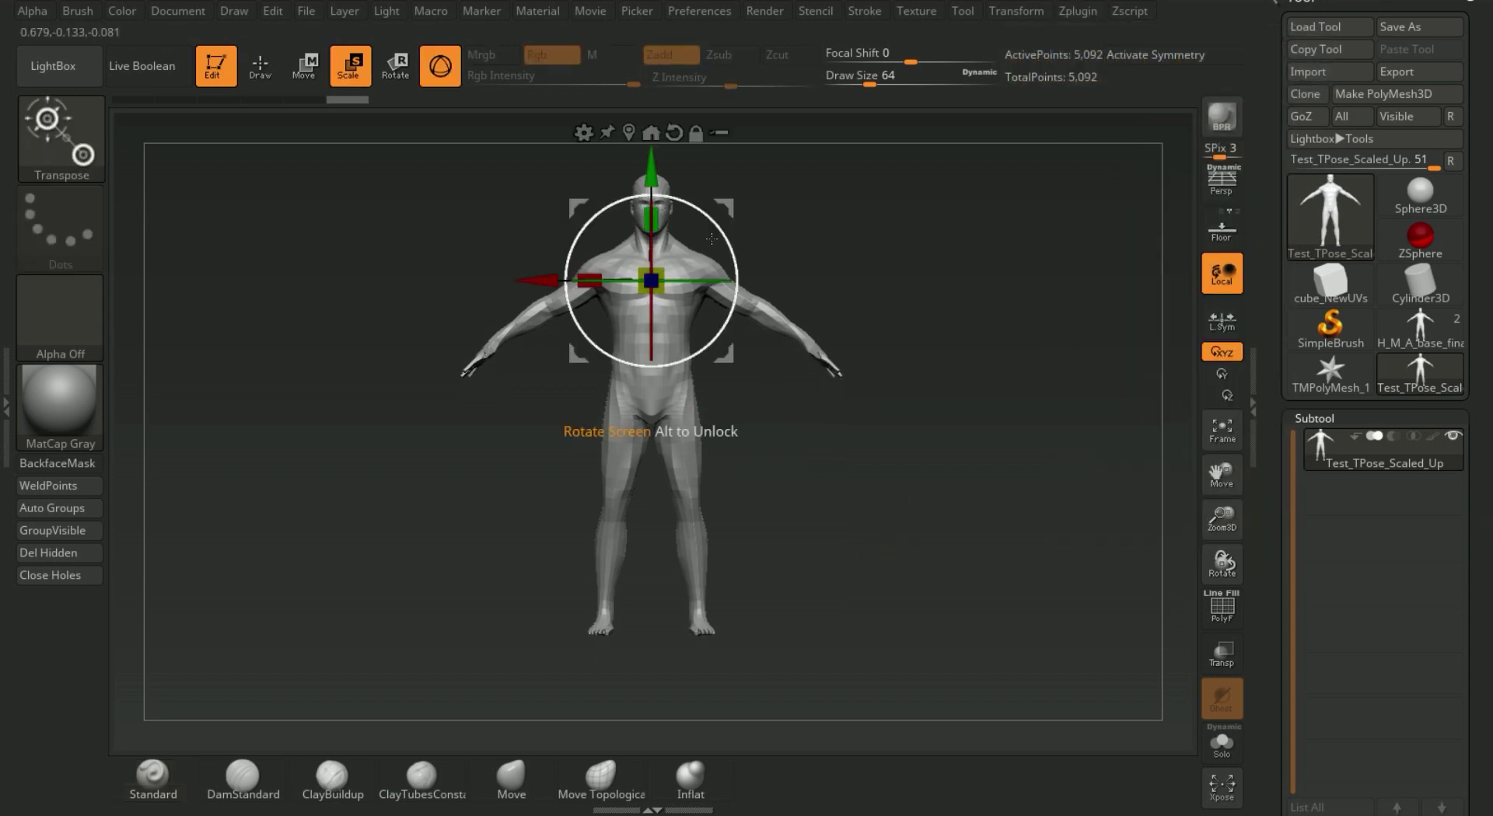
pyautogui.moveTo(713, 218)
pyautogui.mouseDown()
pyautogui.moveTo(628, 178)
pyautogui.moveTo(640, 177)
pyautogui.mouseUp()
pyautogui.moveTo(933, 273)
pyautogui.keyDown('alt'); pyautogui.mouseDown()
pyautogui.moveTo(910, 336)
pyautogui.moveTo(866, 317)
pyautogui.mouseUp(); pyautogui.keyUp('alt')
pyautogui.press('q')
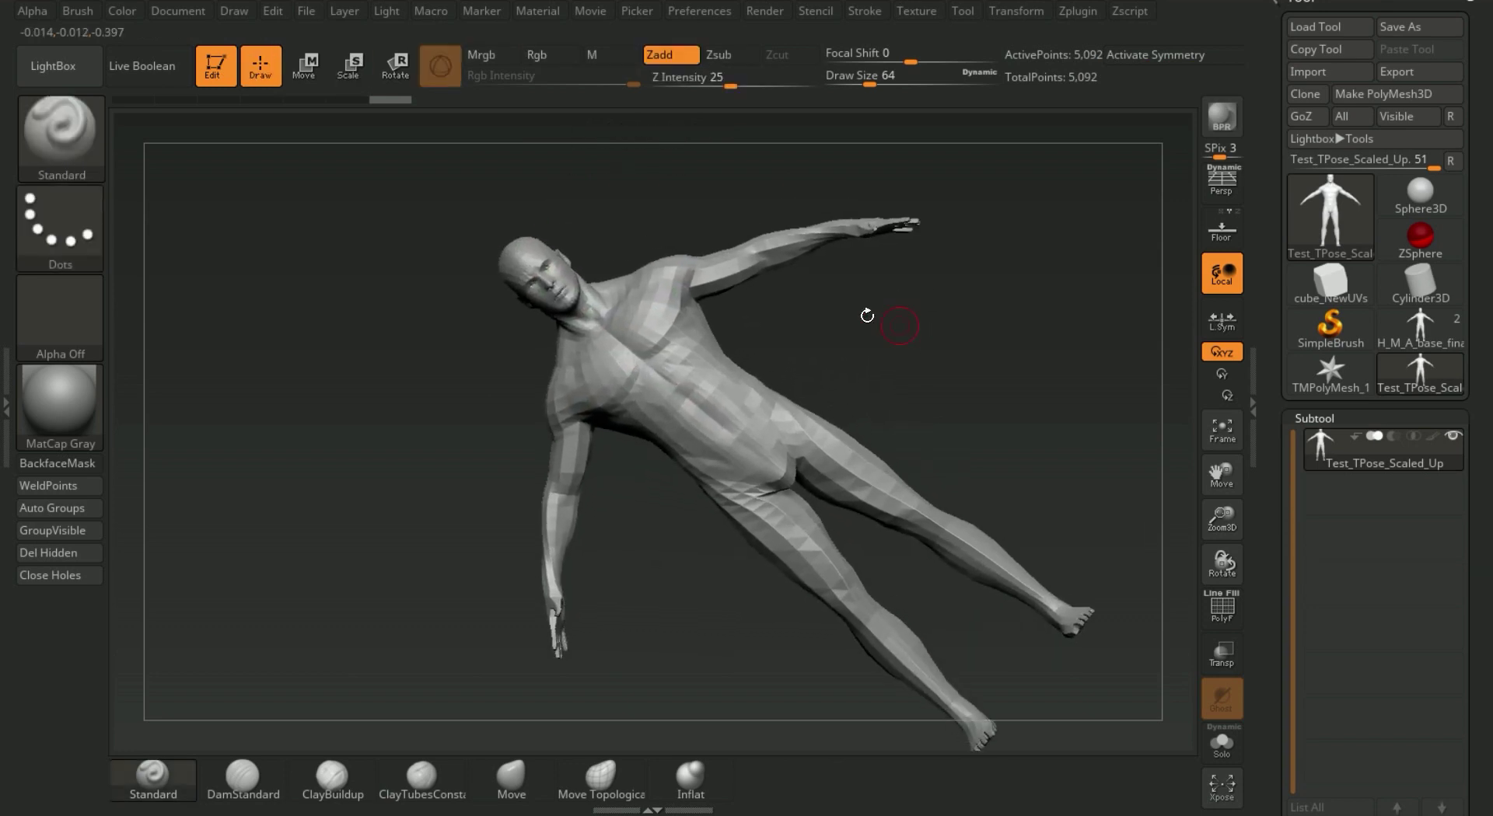
# - Transfer the tilted TPose mesh to the original subtools with Transpose Master's TPose|SubT
pyautogui.click(1089, 11)
pyautogui.click(1221, 393)
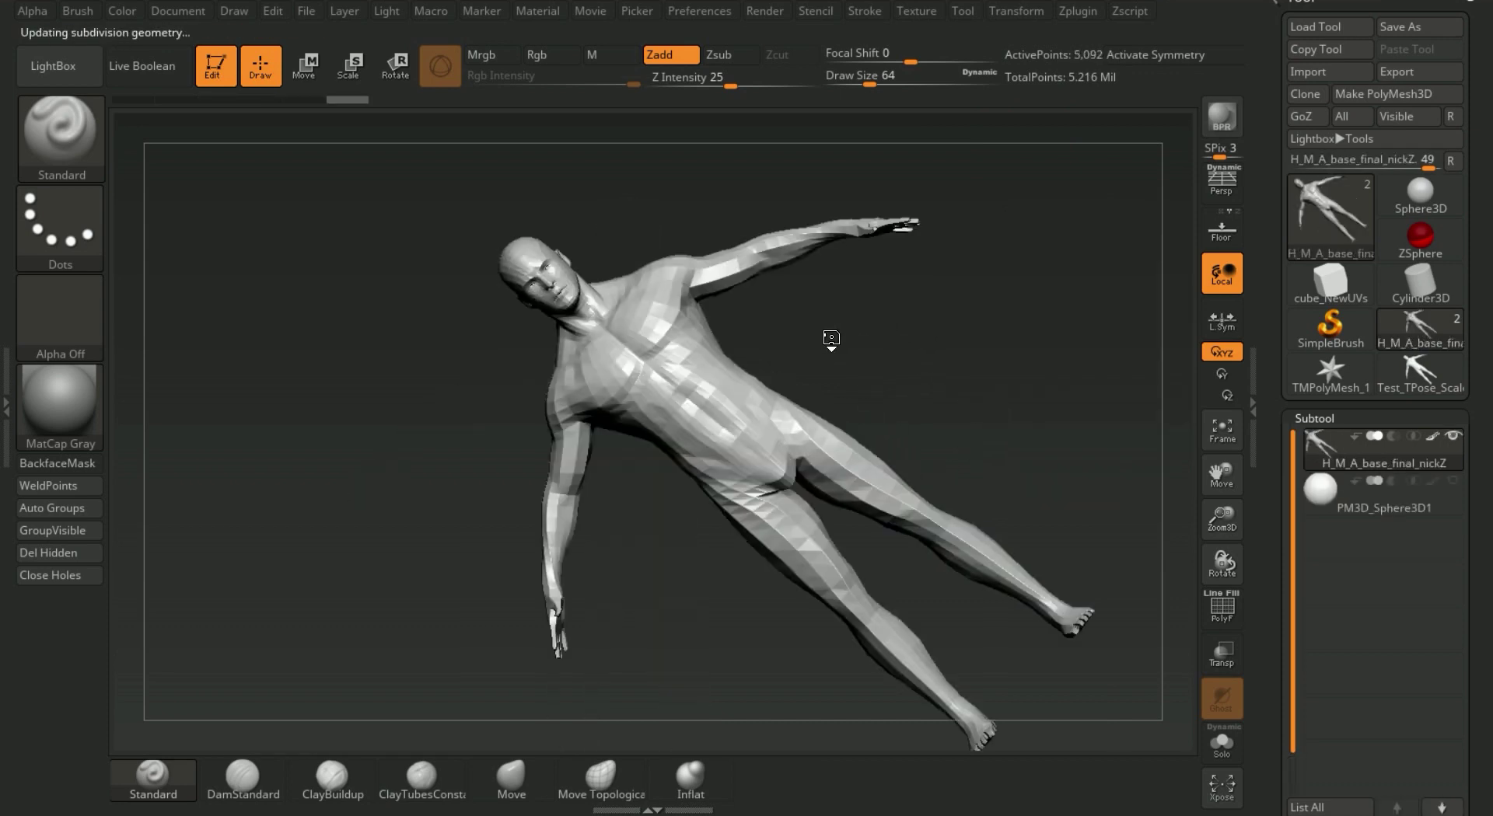
pyautogui.moveTo(938, 325)
pyautogui.keyDown('alt'); pyautogui.mouseDown()
pyautogui.moveTo(917, 350)
pyautogui.moveTo(955, 358)
pyautogui.moveTo(933, 327)
pyautogui.moveTo(1109, 330)
pyautogui.moveTo(762, 332)
pyautogui.moveTo(925, 321)
pyautogui.moveTo(799, 267)
pyautogui.moveTo(941, 376)
pyautogui.moveTo(936, 422)
pyautogui.moveTo(907, 402)
pyautogui.mouseUp(); pyautogui.keyUp('alt')
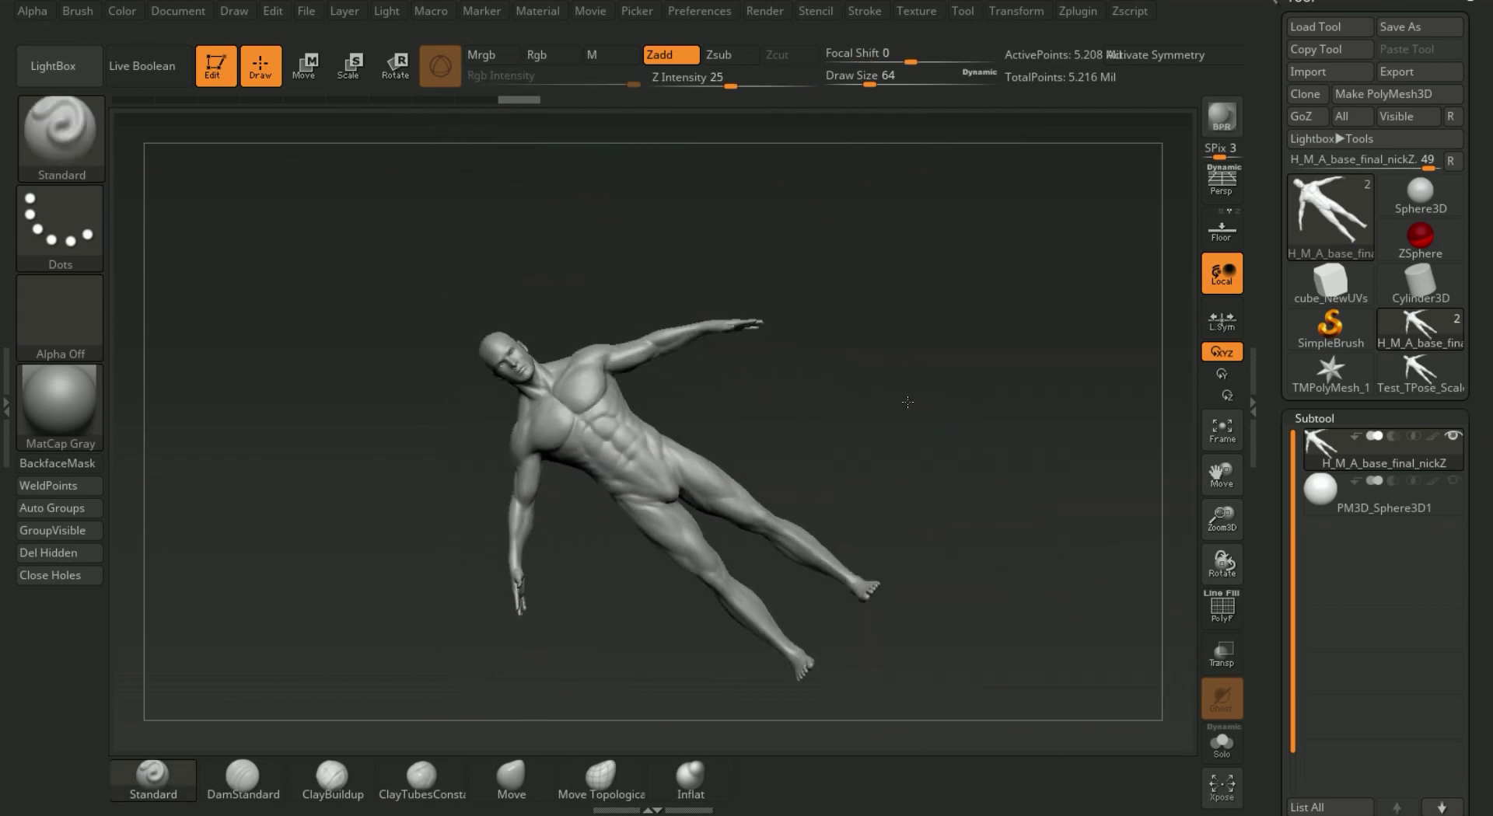
pyautogui.moveTo(1390, 383)
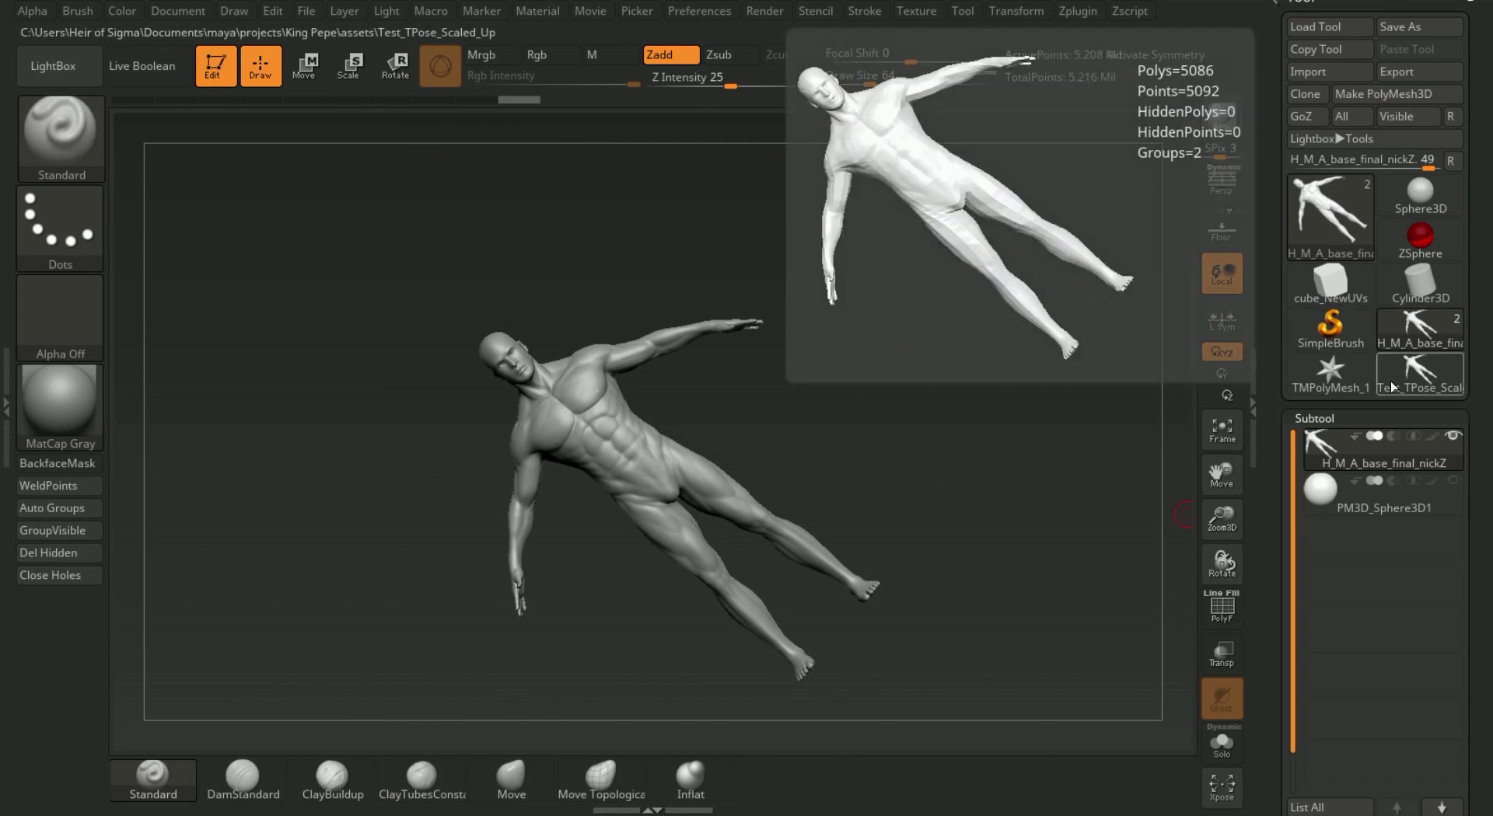
pyautogui.click(1080, 12)
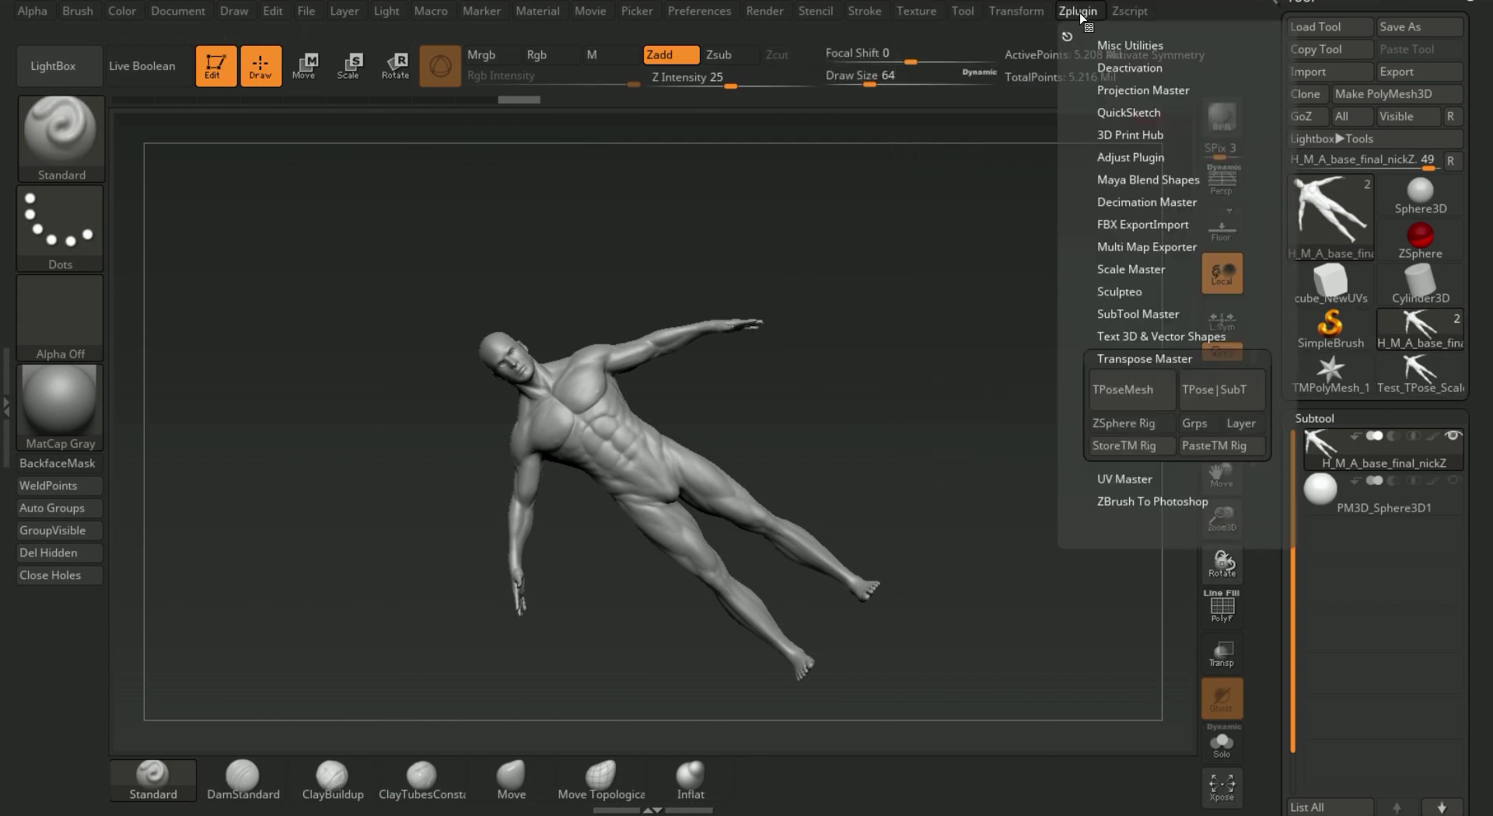
pyautogui.click(1129, 391)
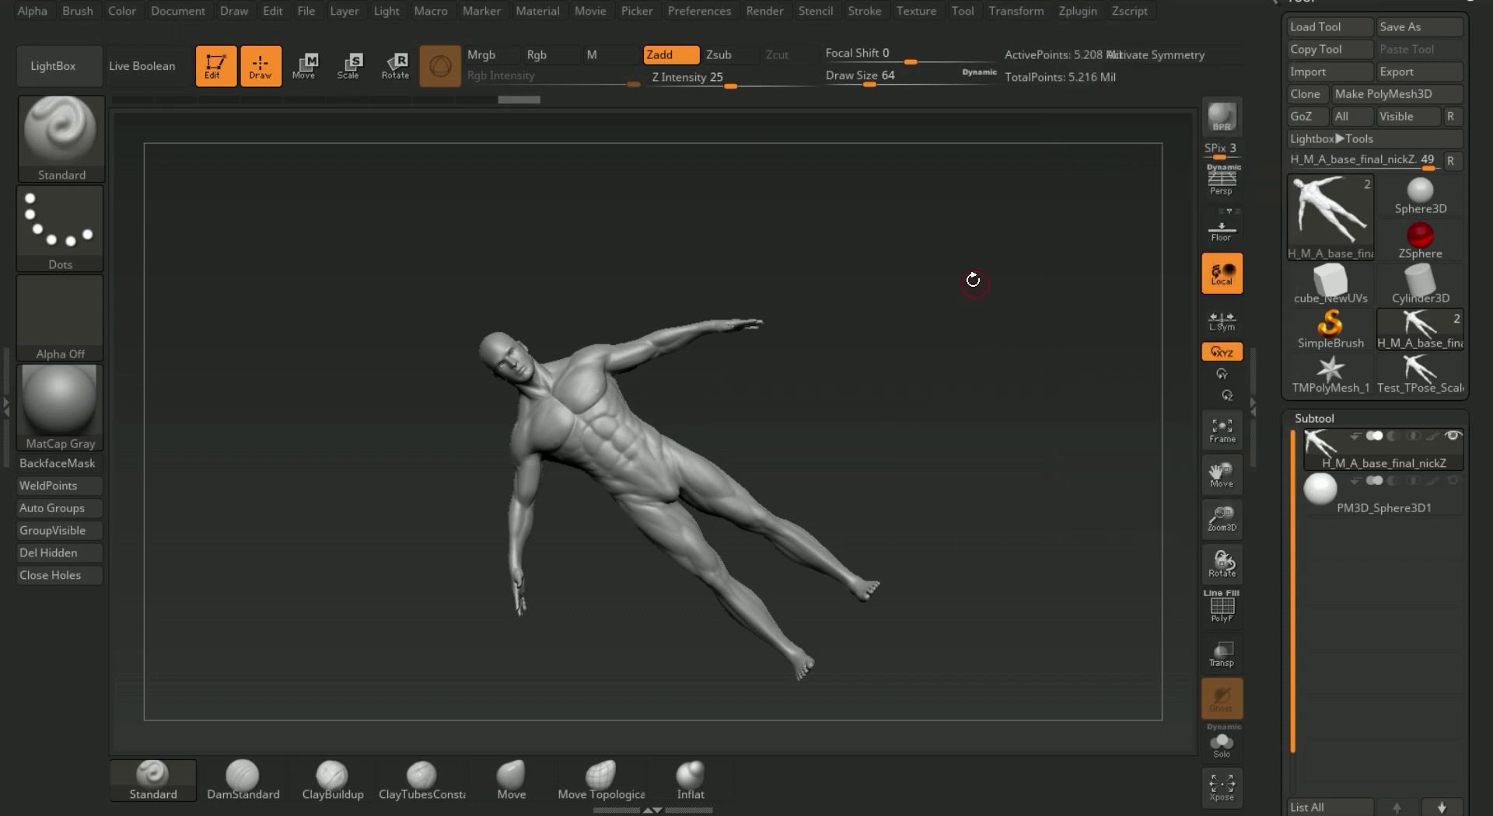